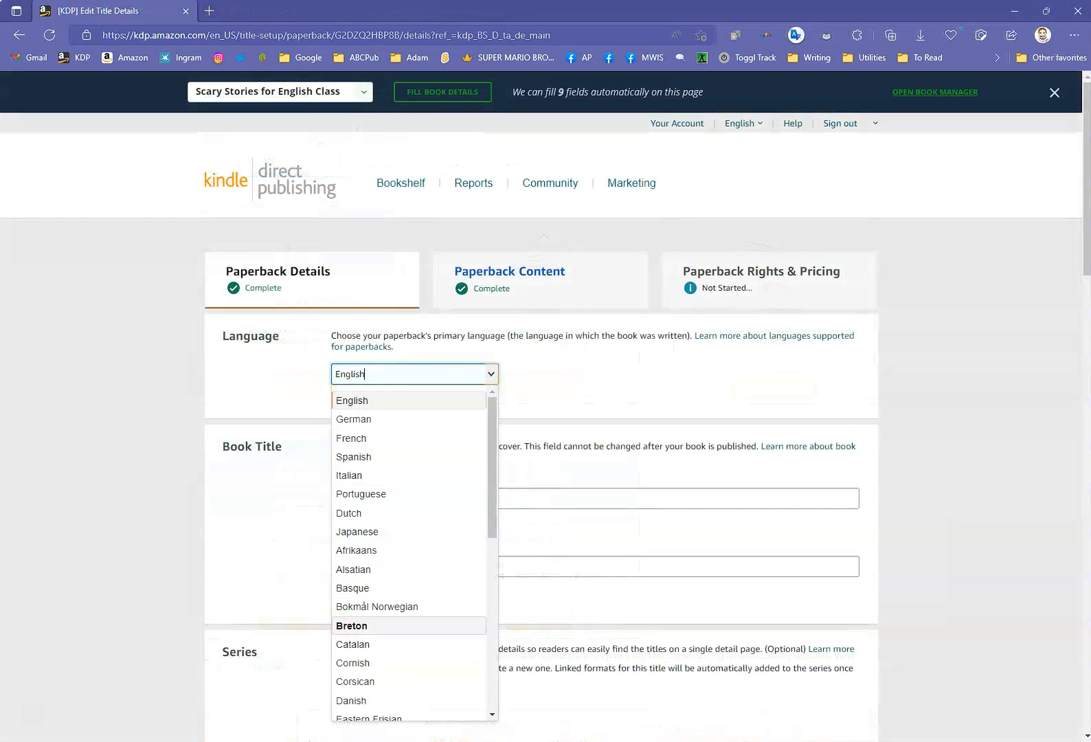
# Set the paperback's primary language to English and enter "The Magic Pumpkin" as the book title.
pyautogui.click(371, 401)
pyautogui.click(384, 499)
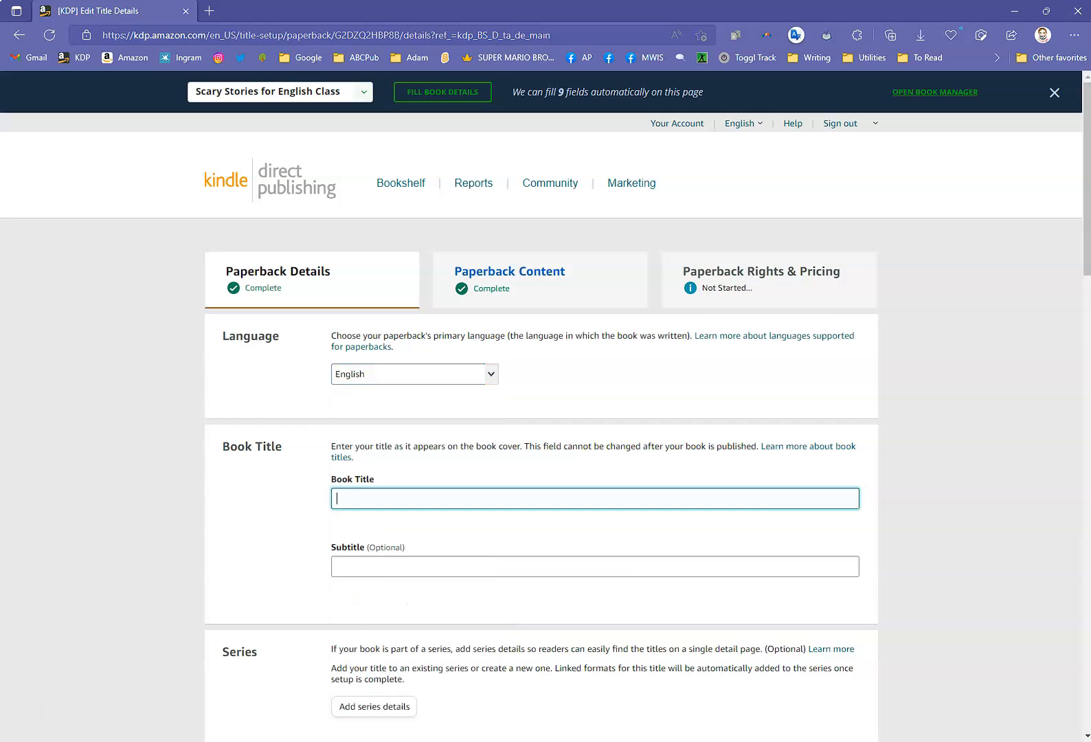
pyautogui.write('The Magic Pumpkin')
# Enter "A Ukrainian Folk Tale" as the subtitle, correcting its spelling, and review the note about changing the title after publication.
pyautogui.press('Tab')
pyautogui.write('A Ukran')
pyautogui.press('BackSpace')
pyautogui.write('nian Folk Tale')
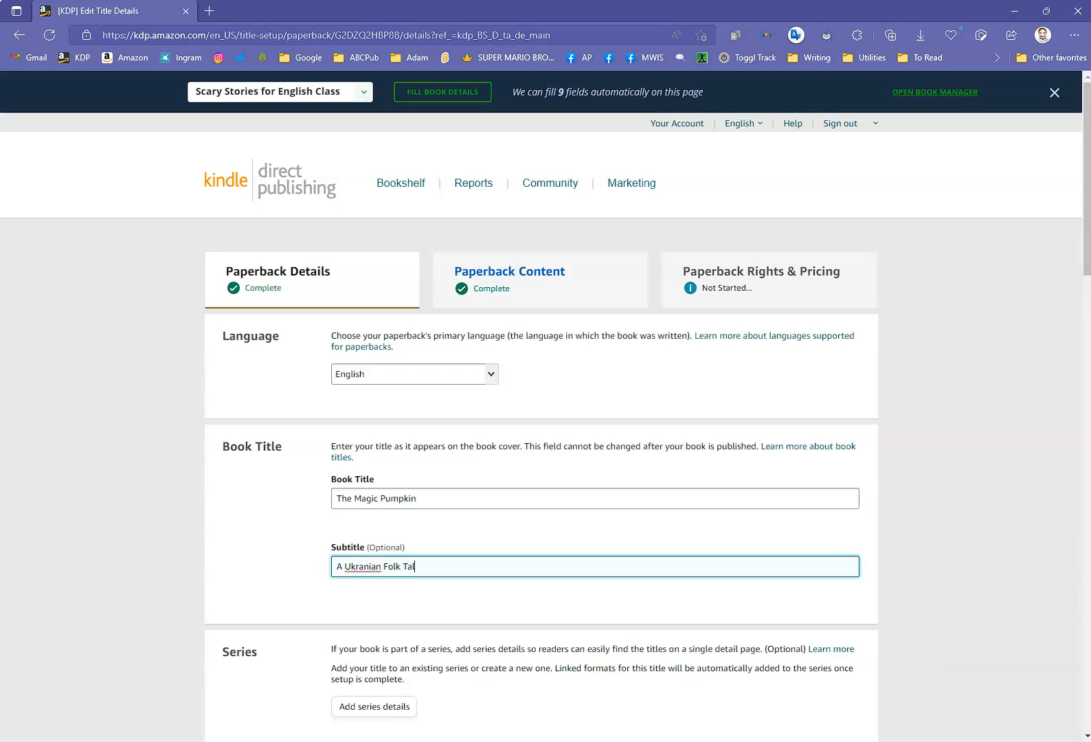
pyautogui.click(365, 566)
pyautogui.write('i')
pyautogui.hotkey('shift', 'Tab')
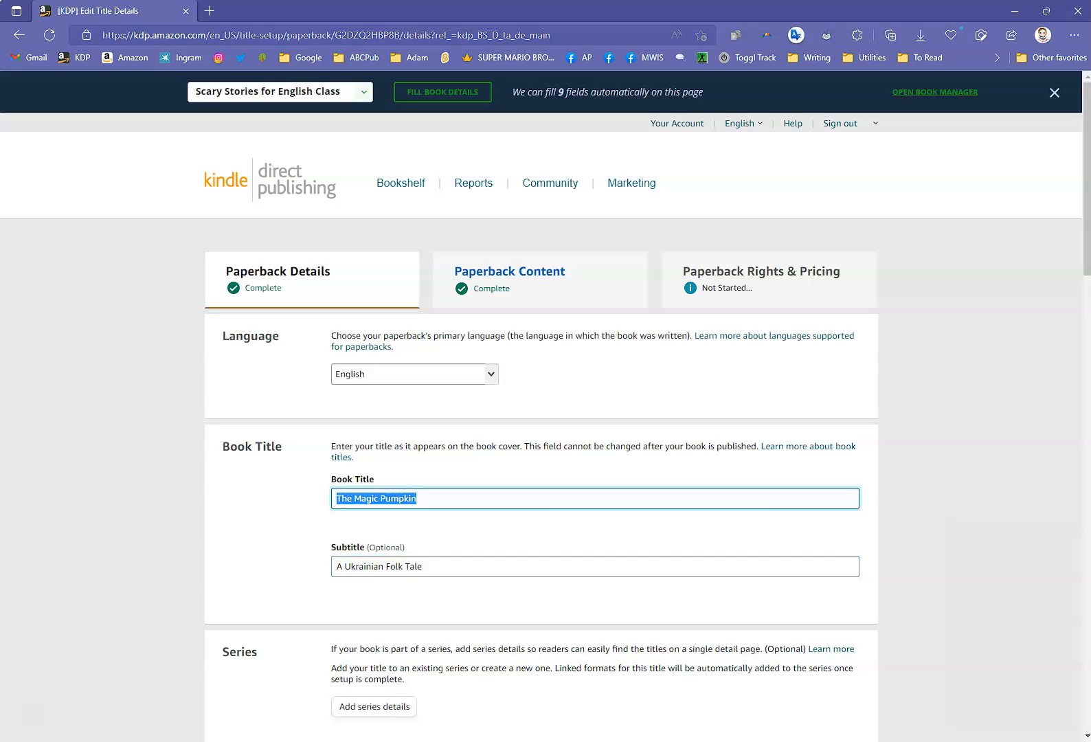
pyautogui.press('Tab')
pyautogui.moveTo(331, 446); pyautogui.dragTo(758, 446)
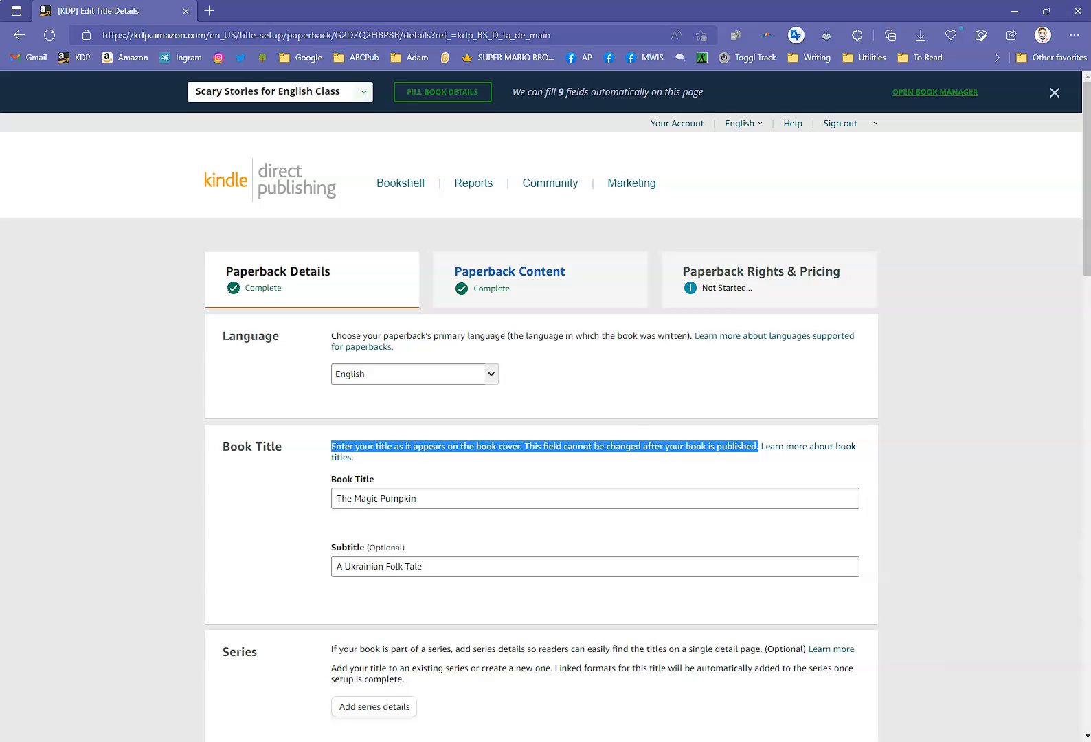
pyautogui.click(758, 467)
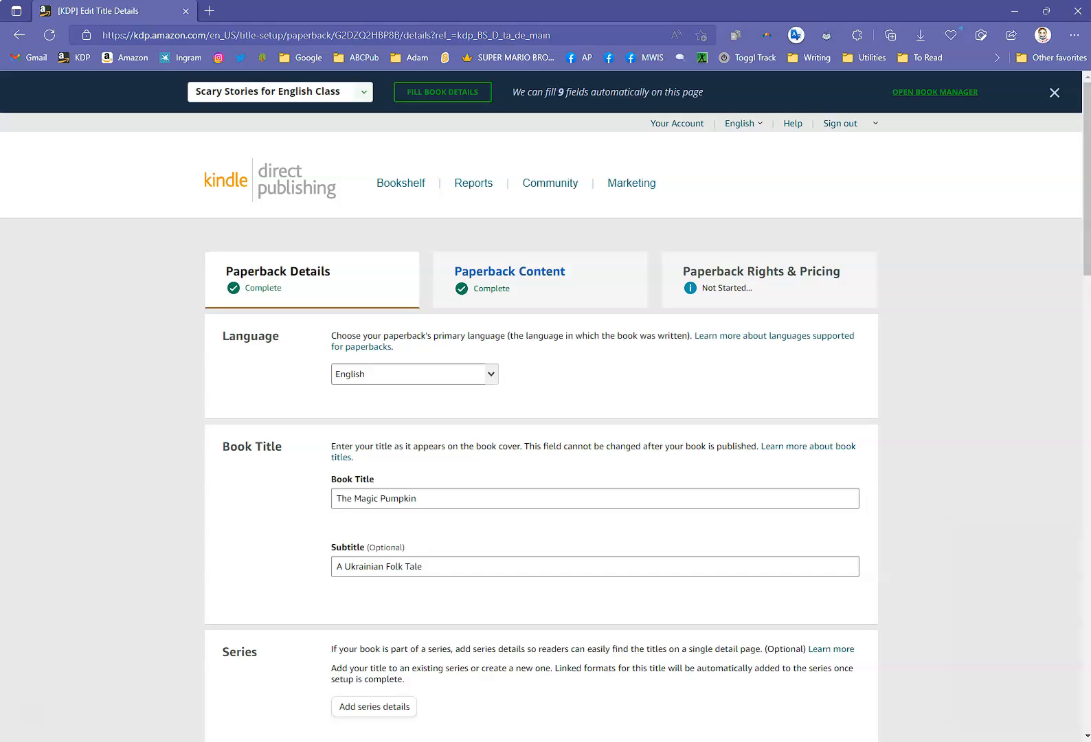
# Try to add the title to the existing "world folktales graded readers" series as main content.
pyautogui.scroll(-5, 545, 426)
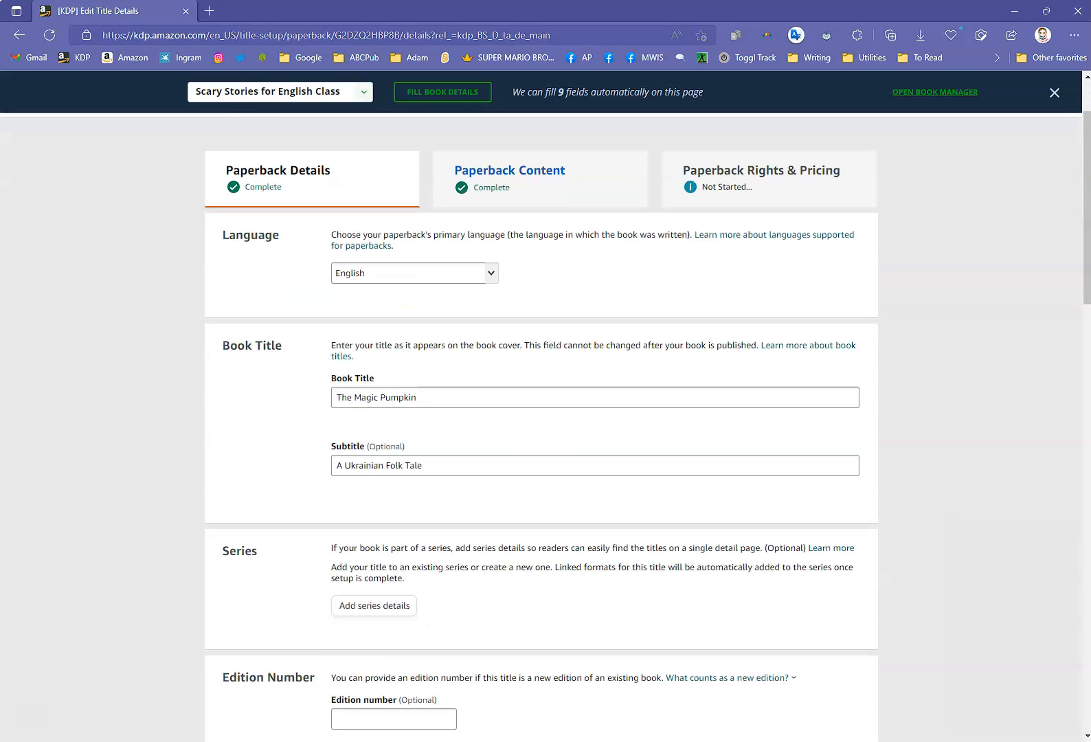
pyautogui.scroll(-1, 546, 426)
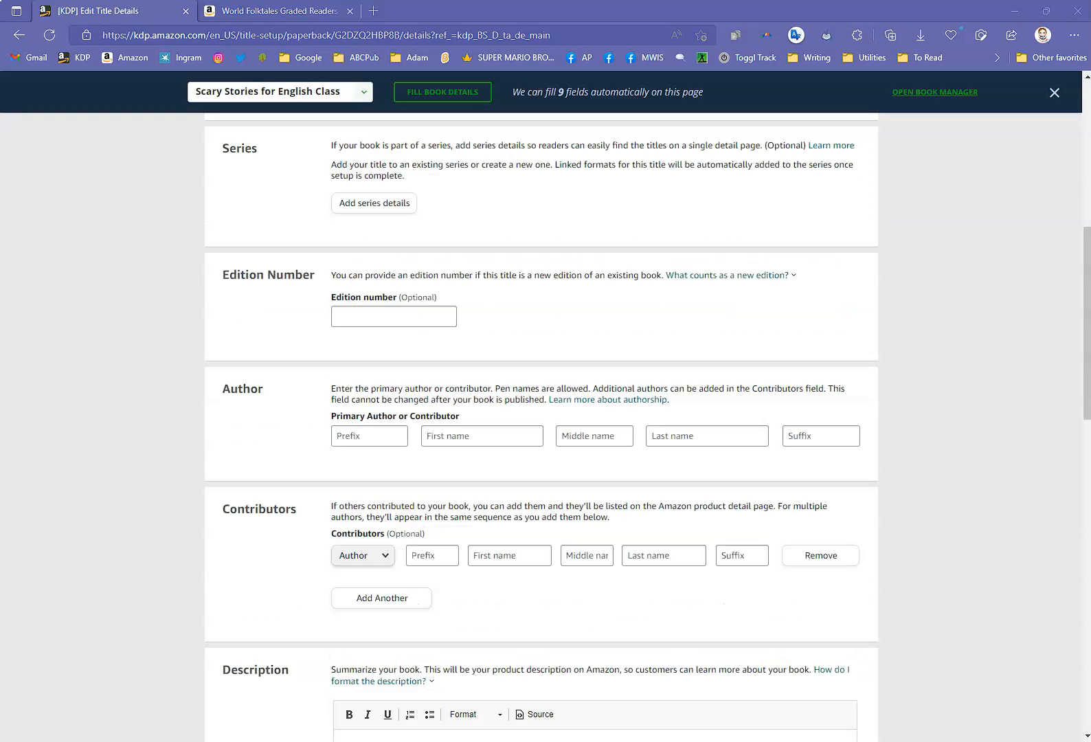
pyautogui.click(373, 204)
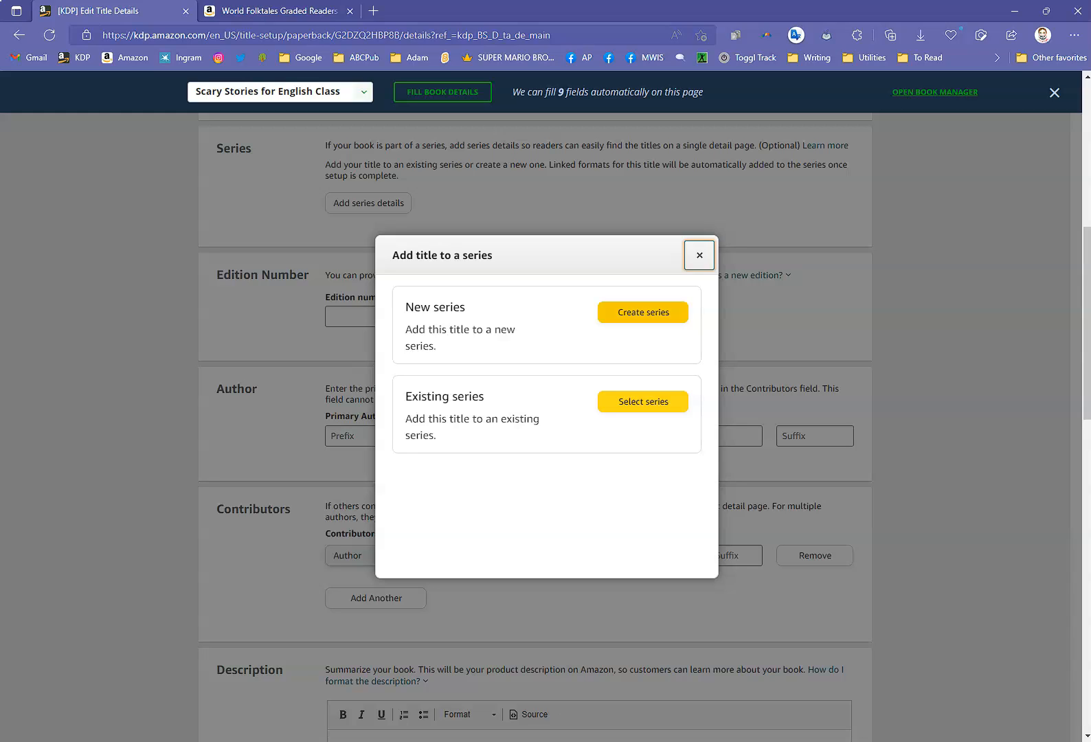
pyautogui.click(643, 312)
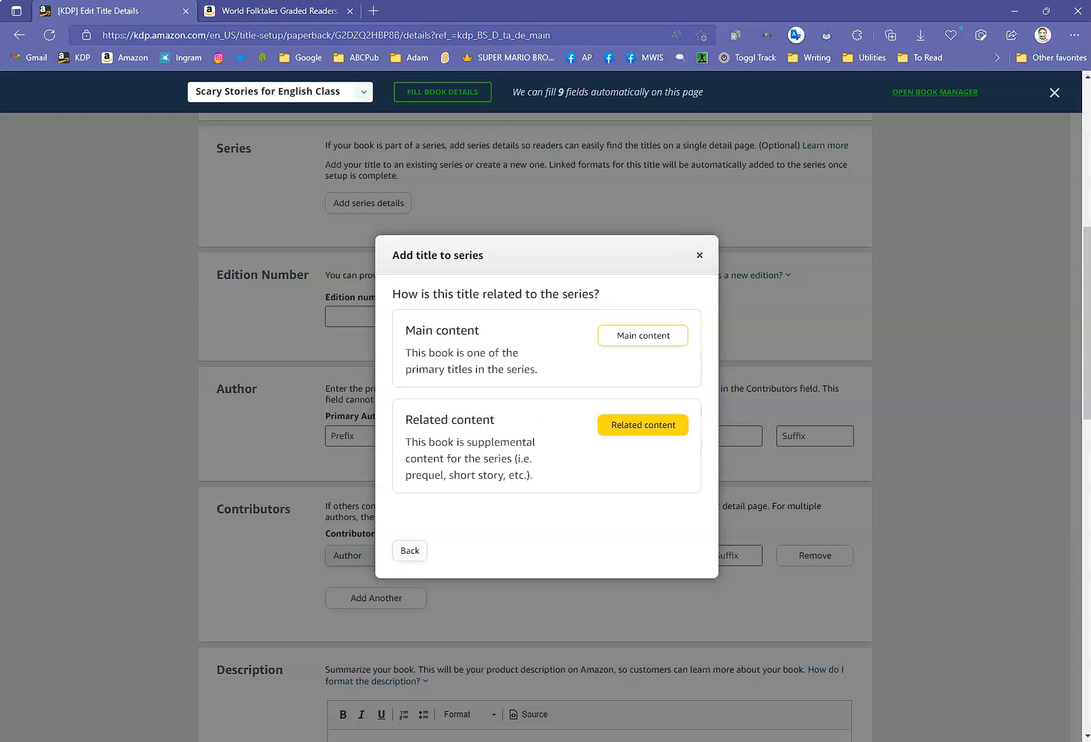
pyautogui.click(409, 551)
pyautogui.click(643, 401)
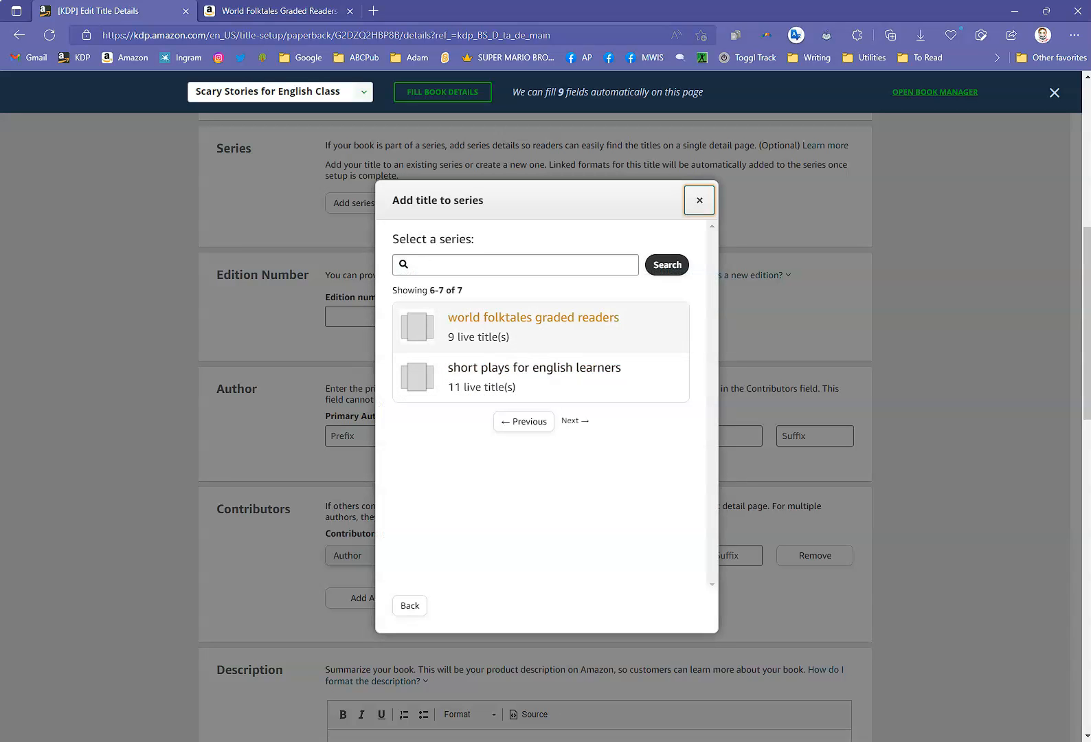
pyautogui.click(533, 317)
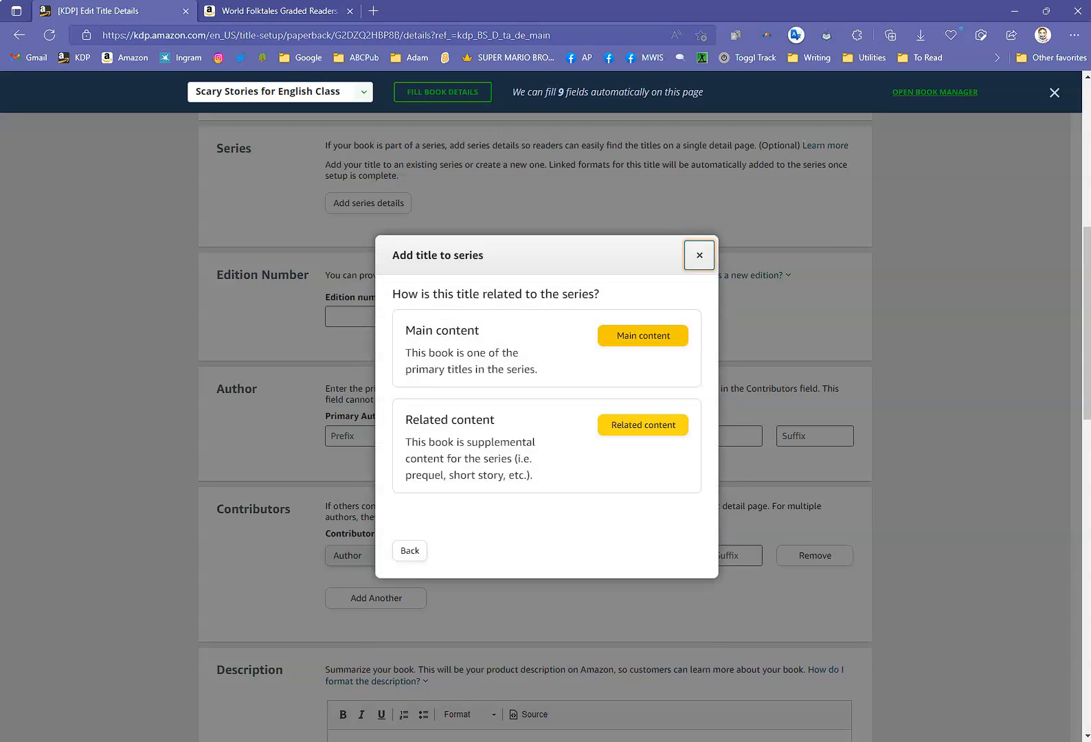
pyautogui.click(643, 335)
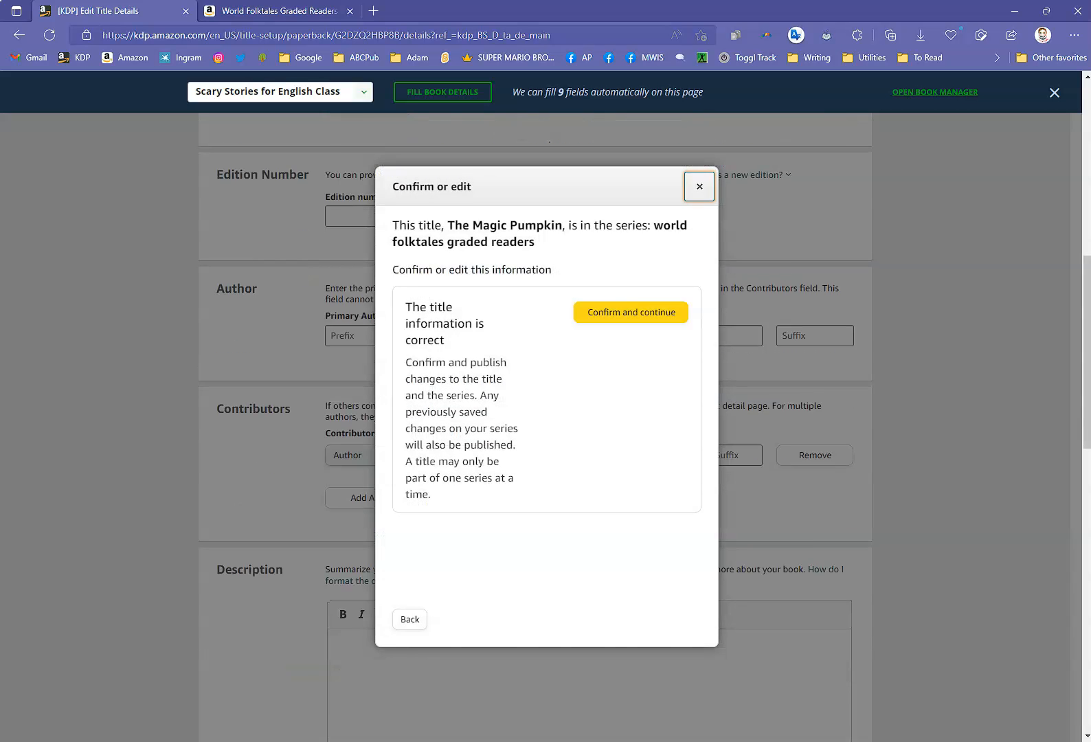
pyautogui.click(409, 619)
pyautogui.click(409, 551)
pyautogui.click(699, 200)
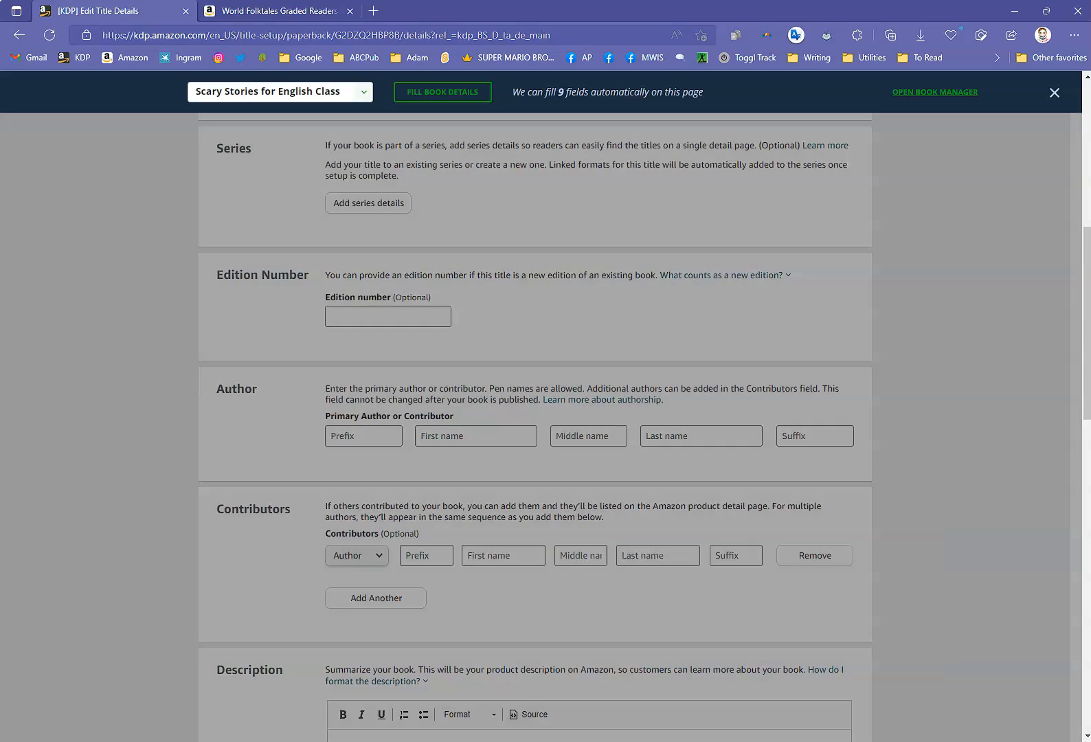
# Examine the books listed on the World Folktales Graded Readers series page on Amazon.
pyautogui.click(279, 11)
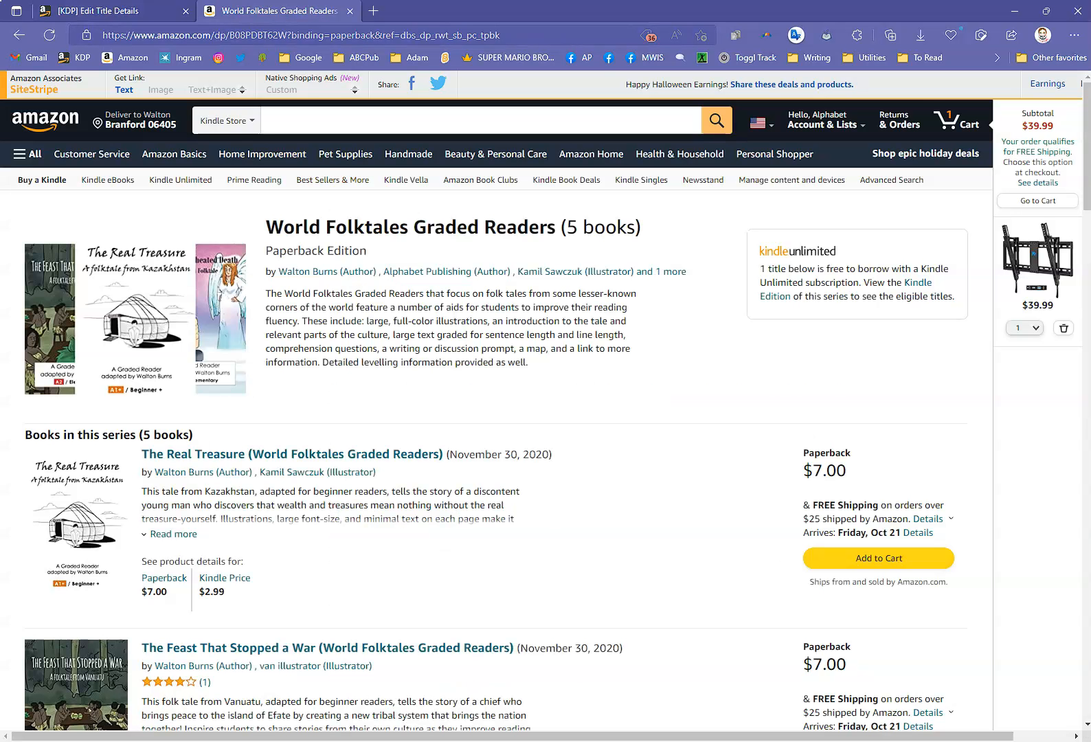
pyautogui.scroll(-1, 545, 399)
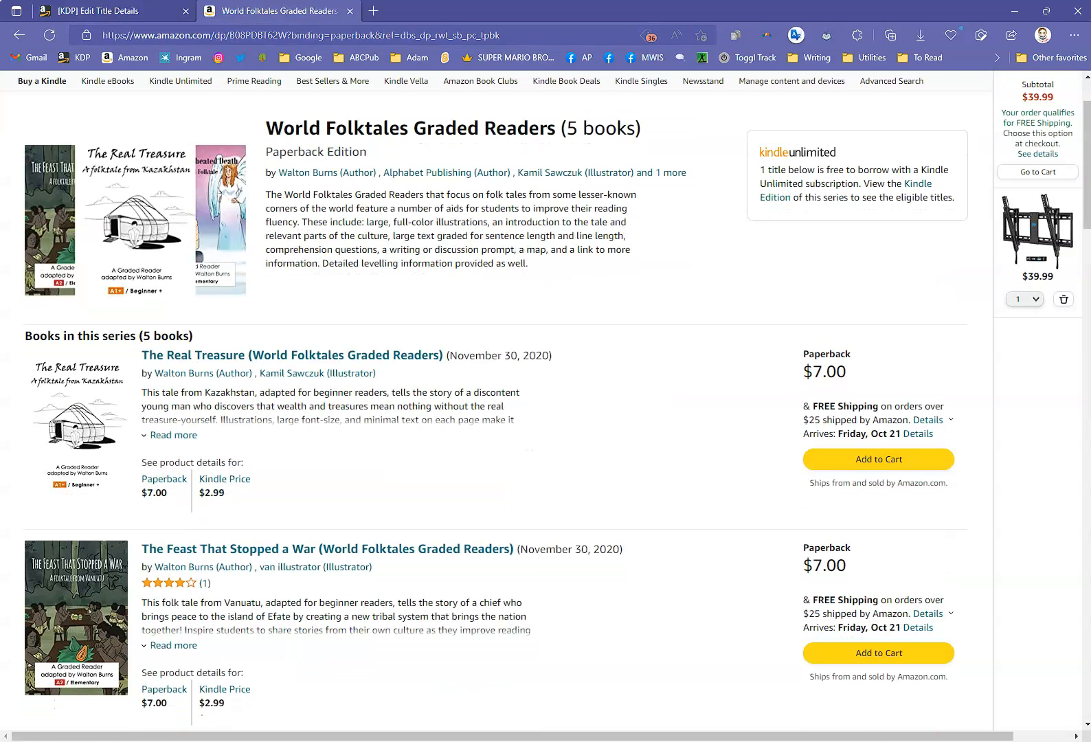
pyautogui.scroll(-1, 545, 399)
pyautogui.scroll(-1, 545, 398)
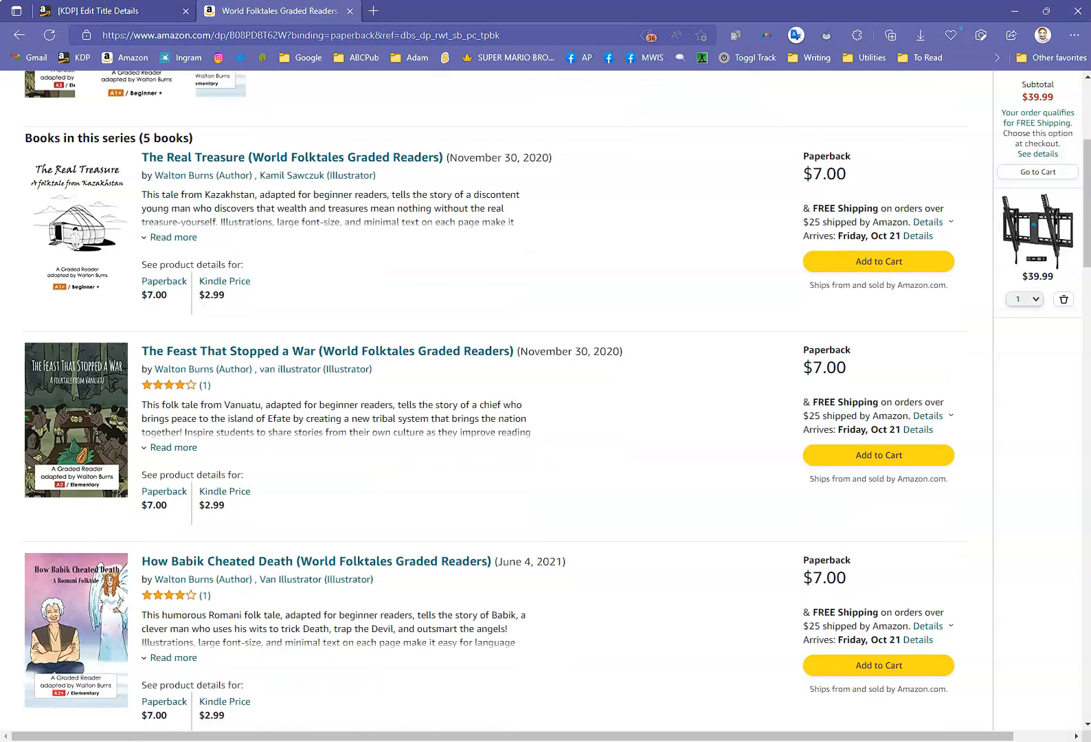
pyautogui.scroll(-1, 545, 398)
pyautogui.scroll(-3, 546, 399)
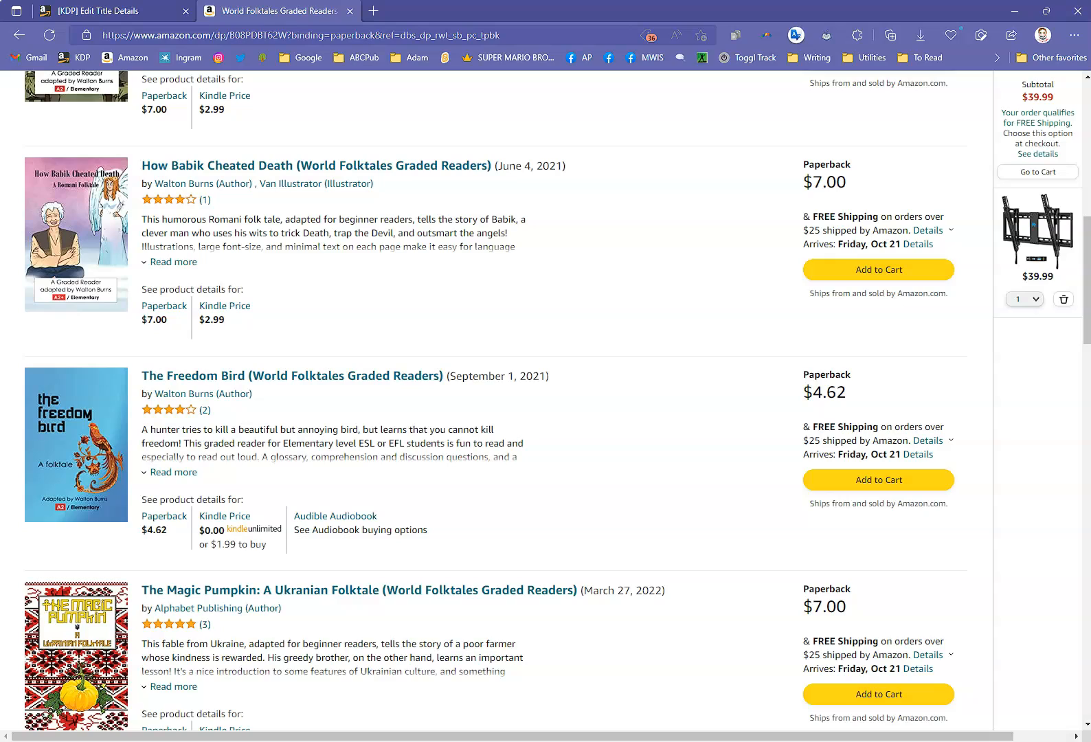
pyautogui.scroll(-1, 546, 399)
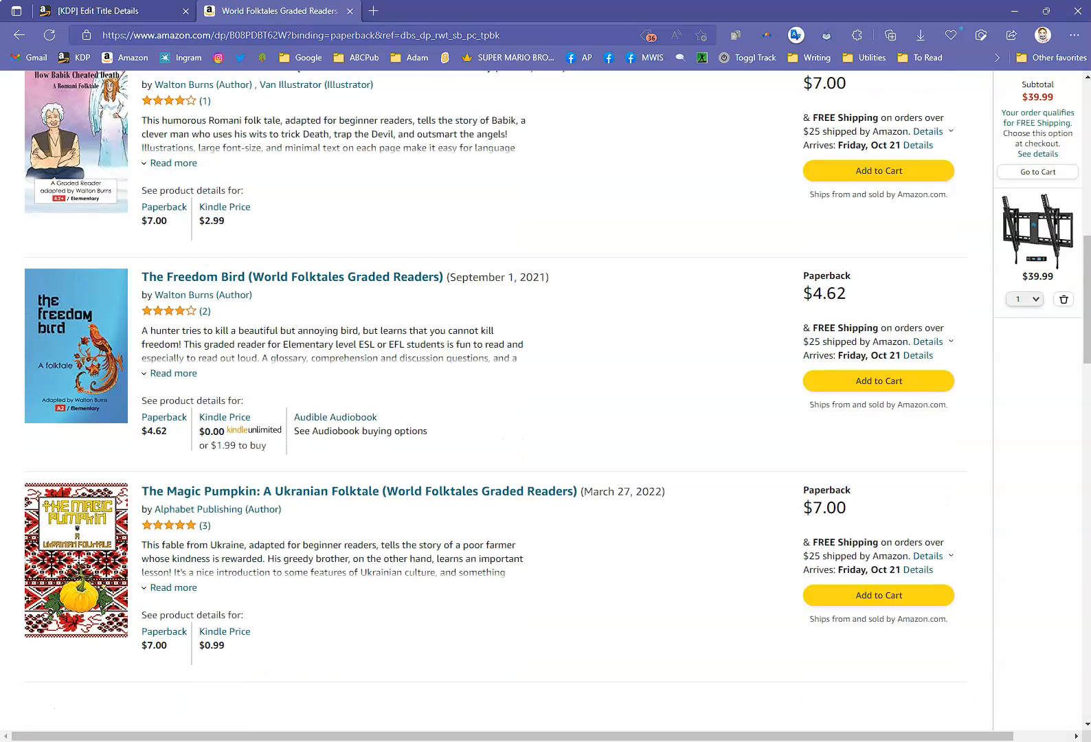
pyautogui.scroll(8, 546, 398)
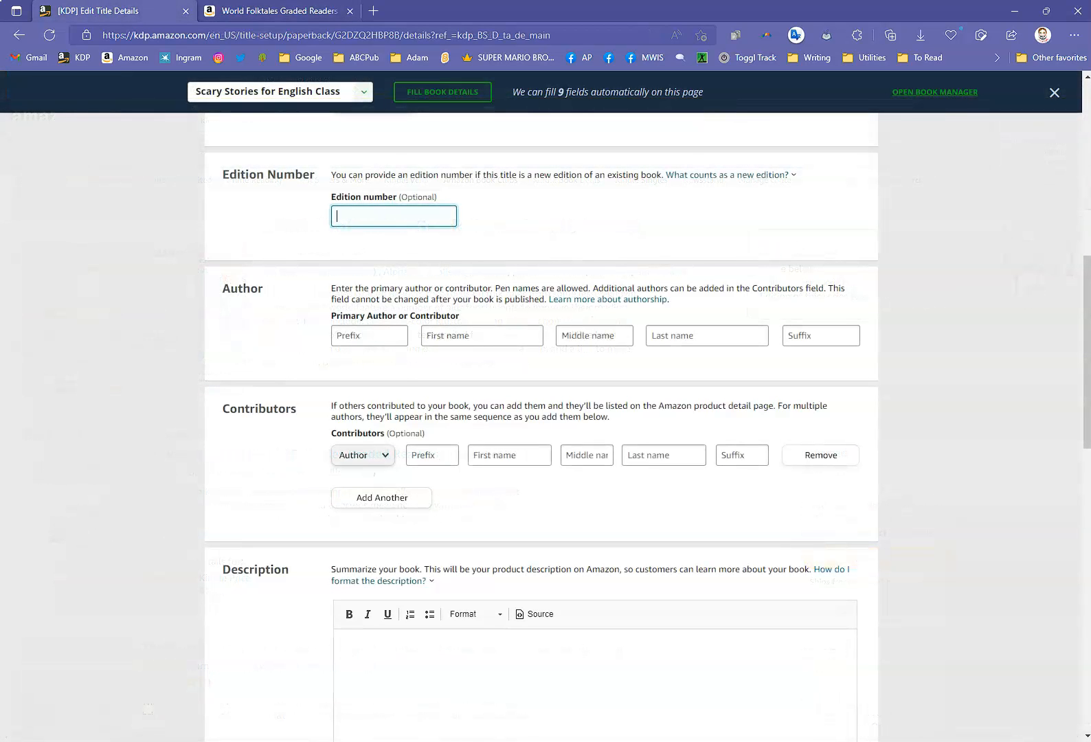
# Try 1 and 2 as the edition number and read the explanation of what counts as a new edition.
pyautogui.write('1')
pyautogui.click(727, 175)
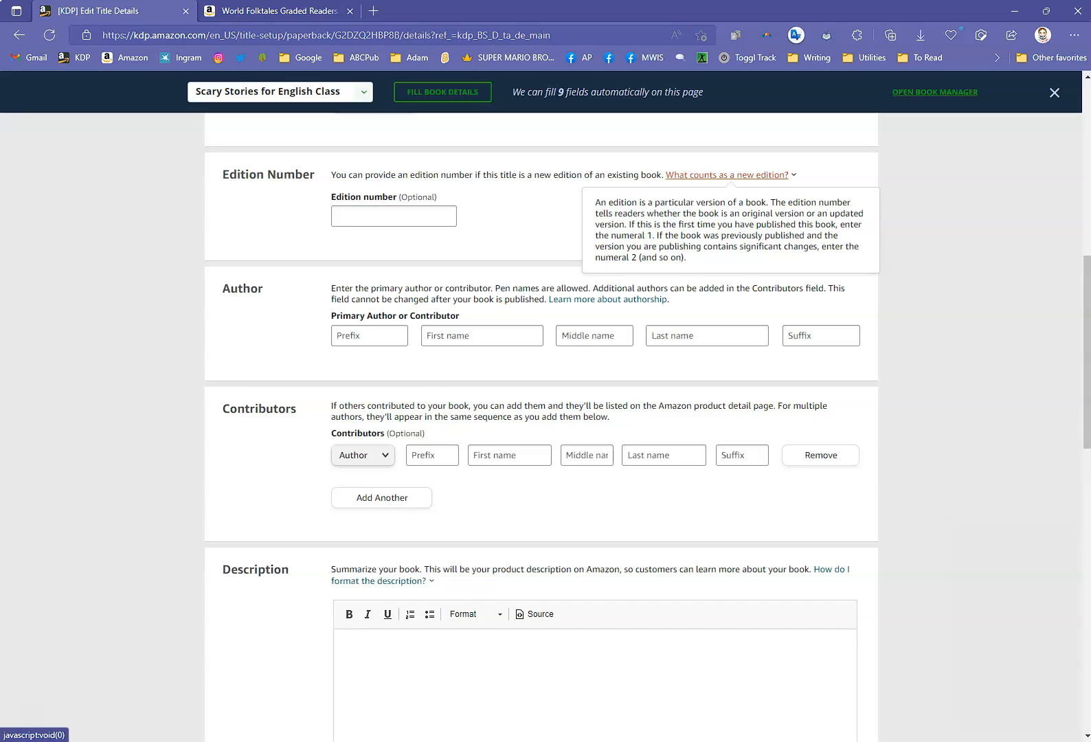
pyautogui.click(393, 217)
pyautogui.write('2')
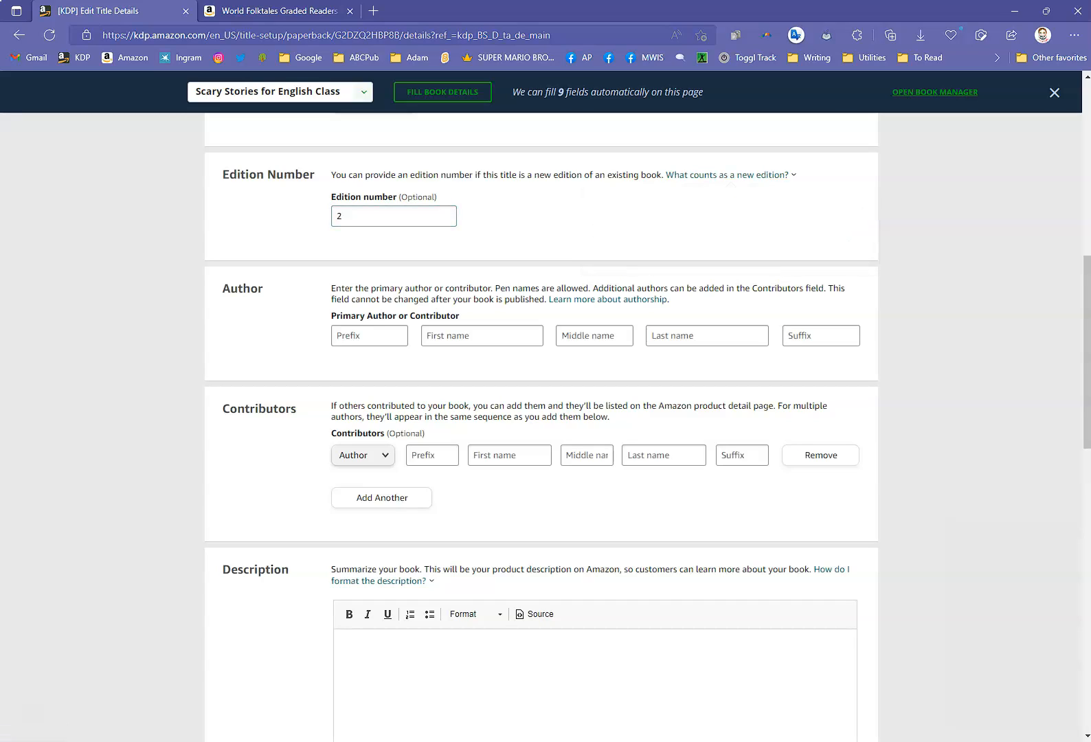
pyautogui.press('BackSpace')
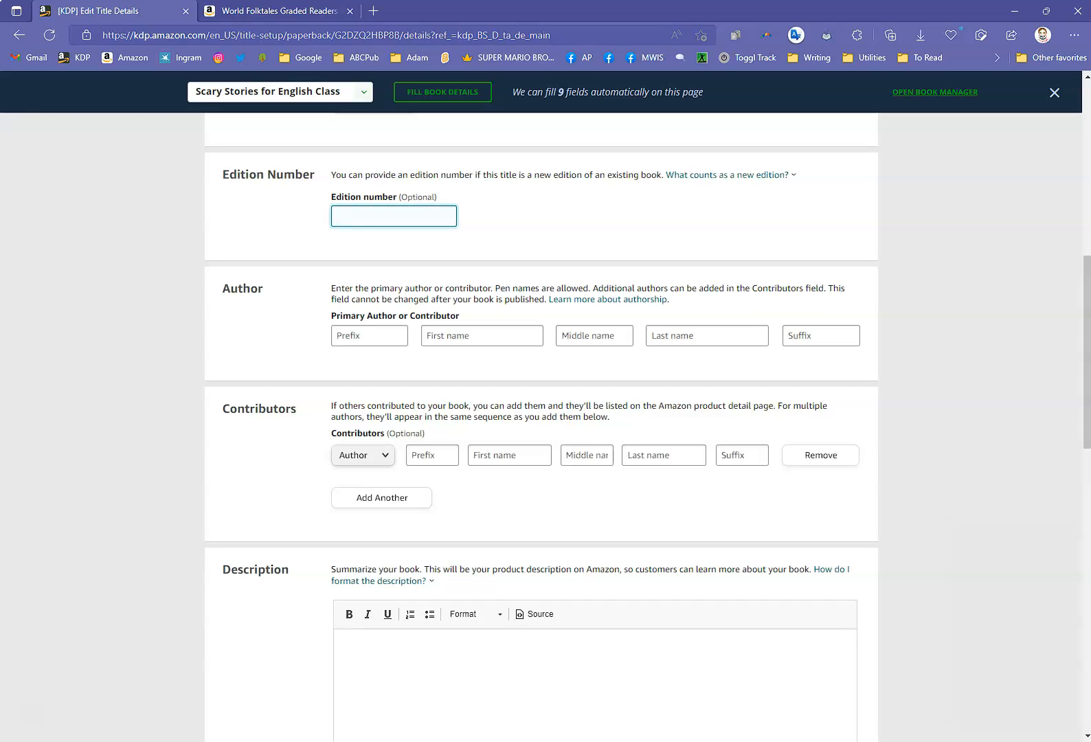
# Enter the primary author's first and last name, and review the note about changing the author after publication.
pyautogui.scroll(-2, 541, 426)
pyautogui.click(482, 201)
pyautogui.write('Walton')
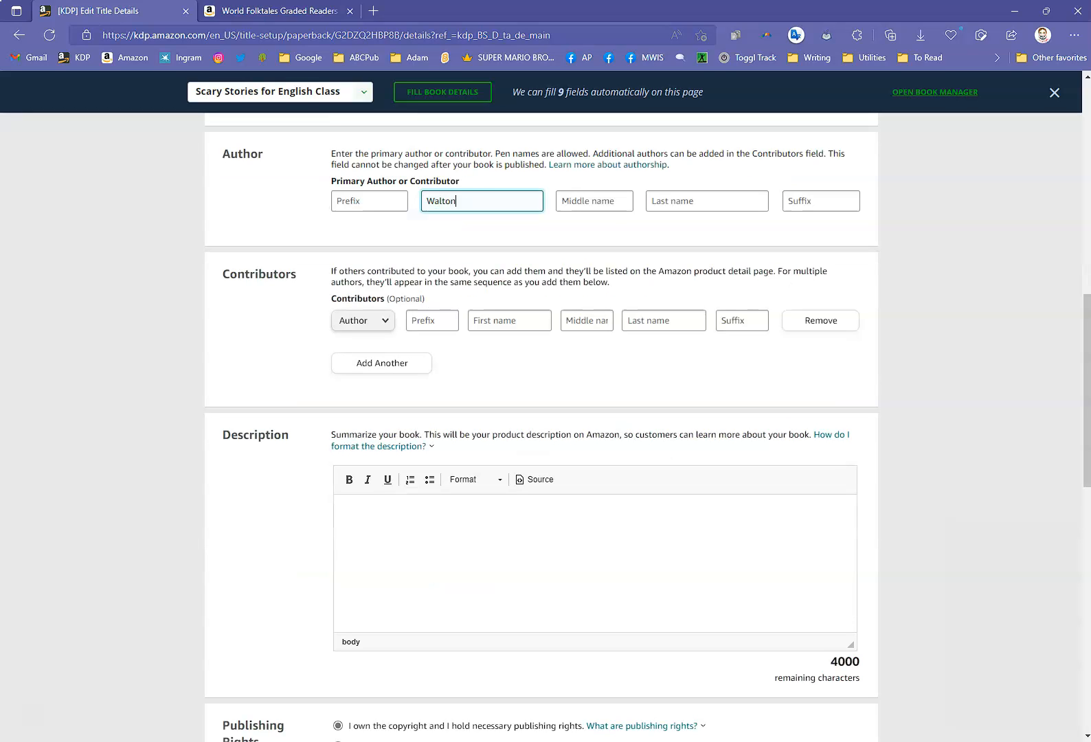
pyautogui.press('Tab')
pyautogui.press('Tab')
pyautogui.write('Burns')
pyautogui.press('Tab')
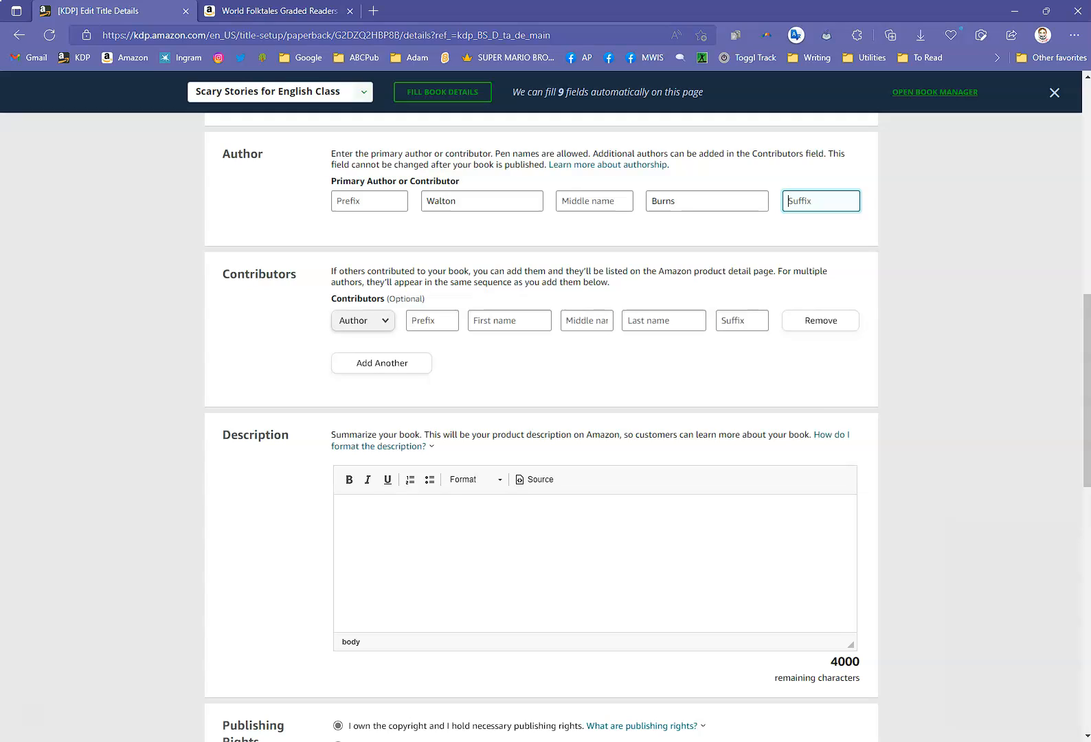
pyautogui.moveTo(827, 154); pyautogui.dragTo(544, 165)
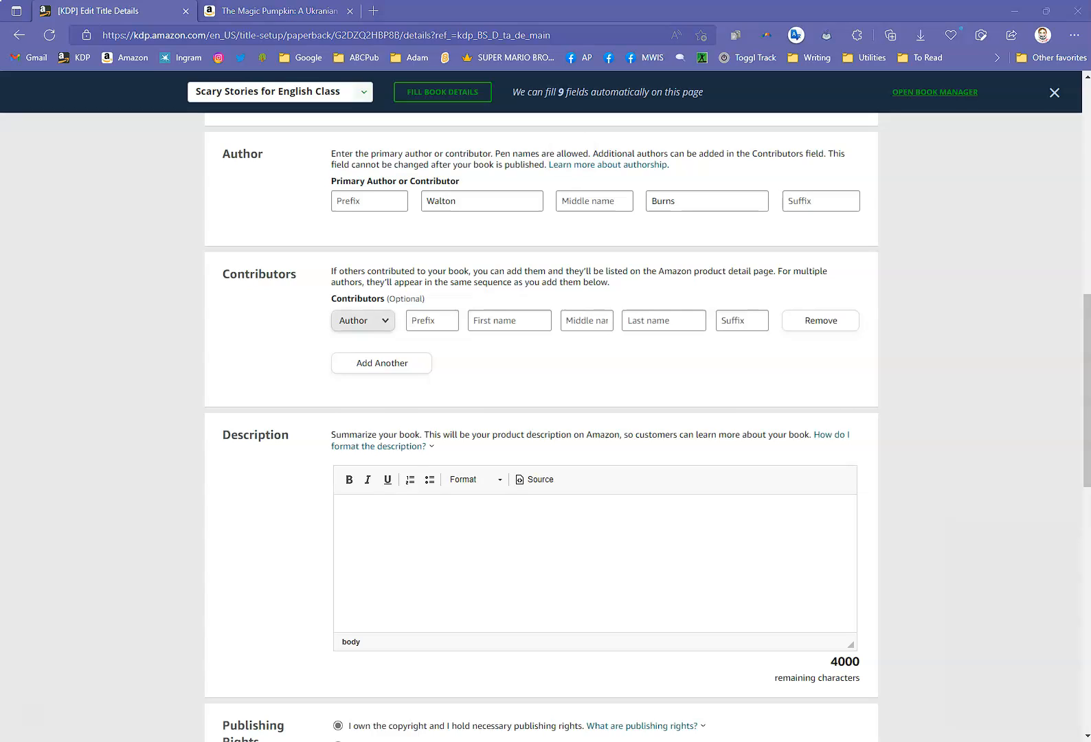
# Fill in the first contributor's first and last name, keeping the Author role.
pyautogui.click(363, 321)
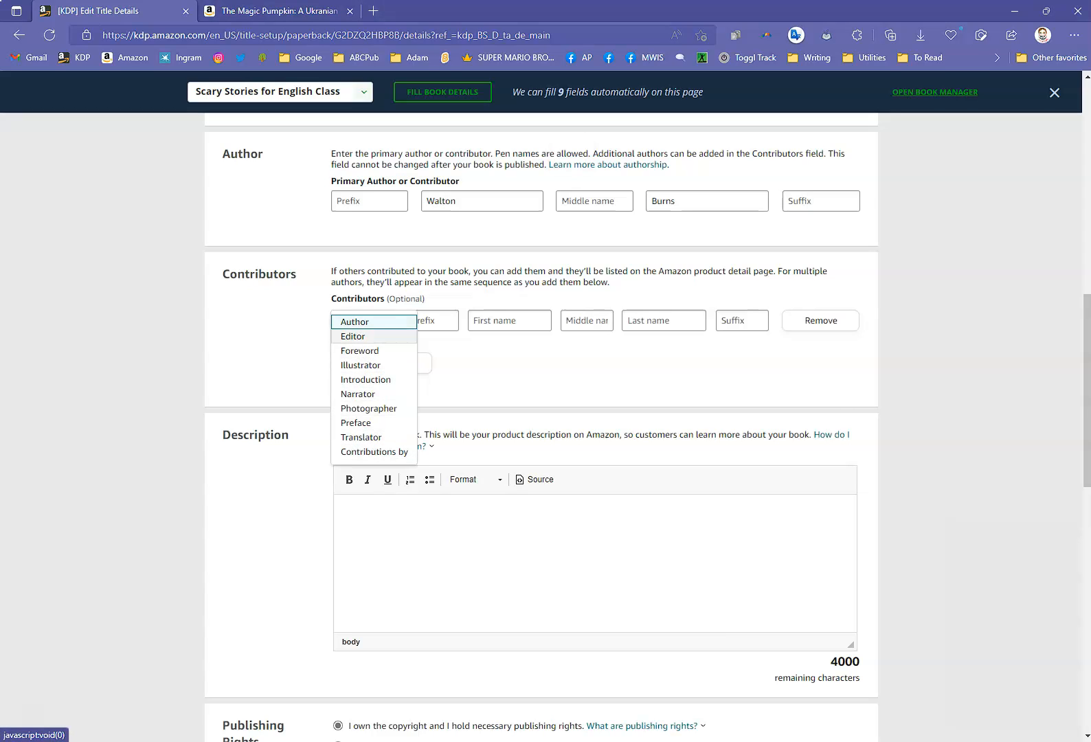
pyautogui.click(364, 321)
pyautogui.click(509, 321)
pyautogui.write('Bob')
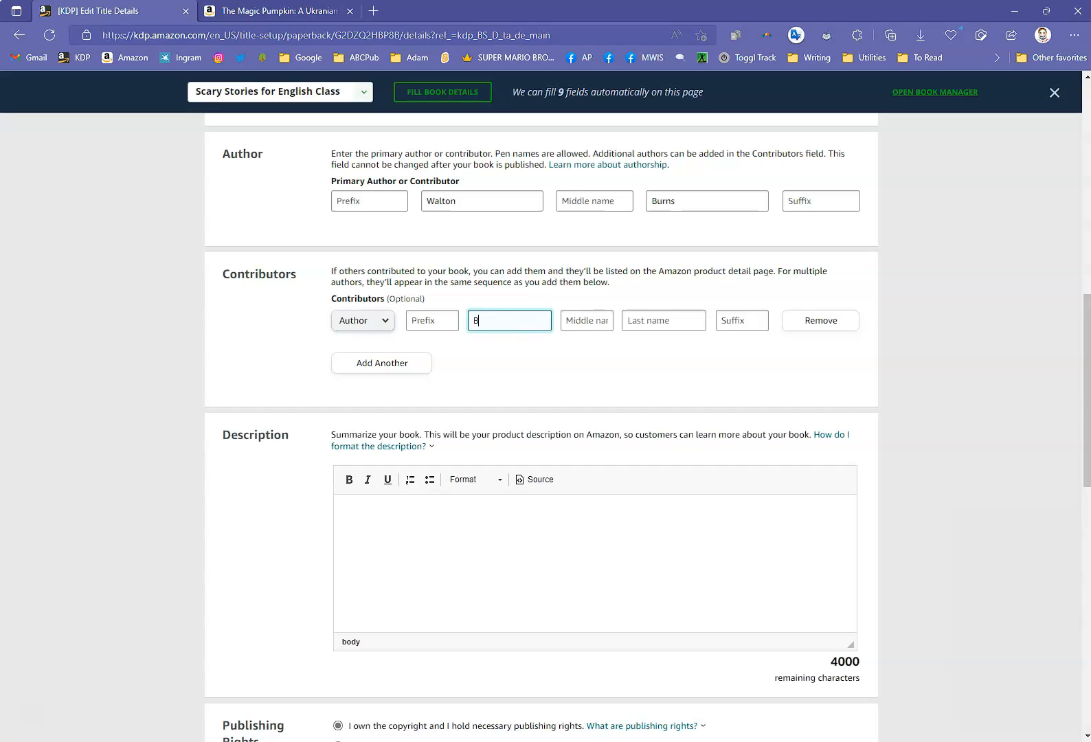
pyautogui.press('Tab')
pyautogui.press('Tab')
pyautogui.write('Jones')
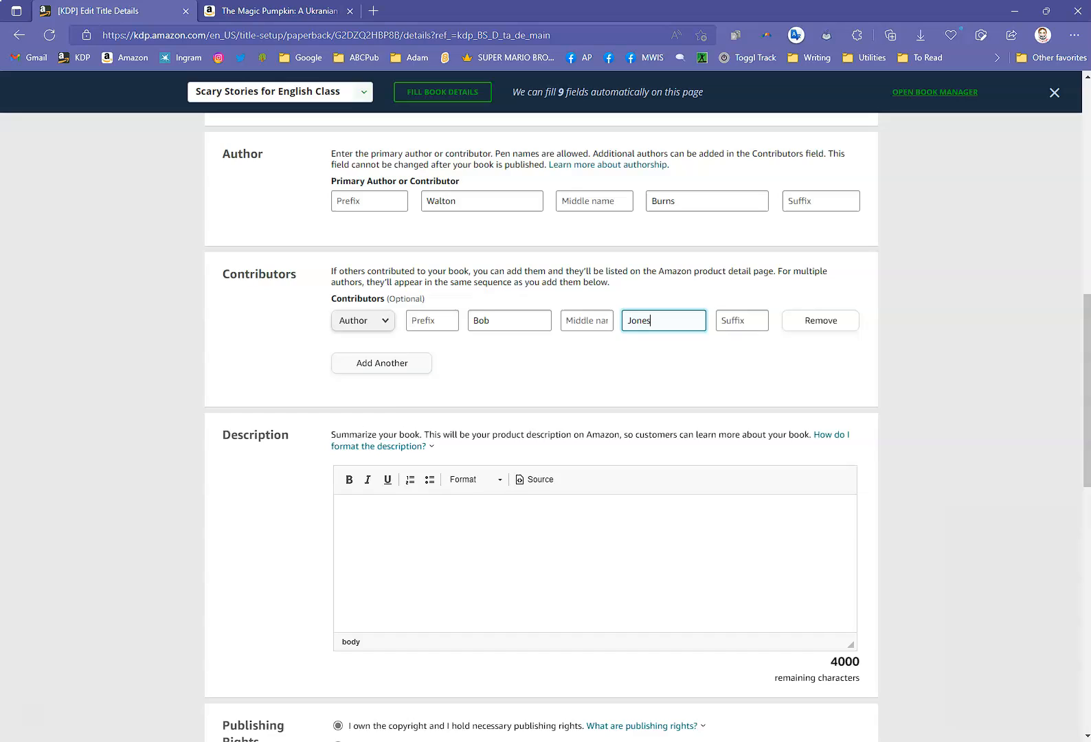
# Add a second contributor with the Author role and enter the person's first and last name.
pyautogui.click(382, 364)
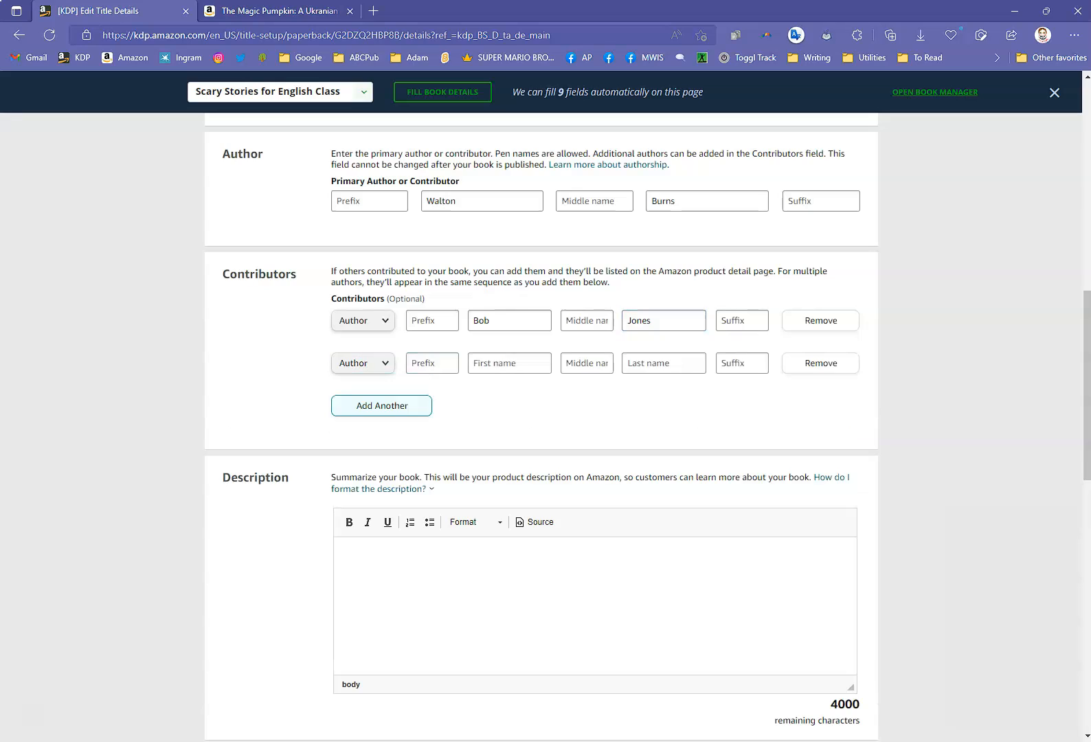
pyautogui.click(509, 363)
pyautogui.write('Steve')
pyautogui.press('Tab')
pyautogui.press('Tab')
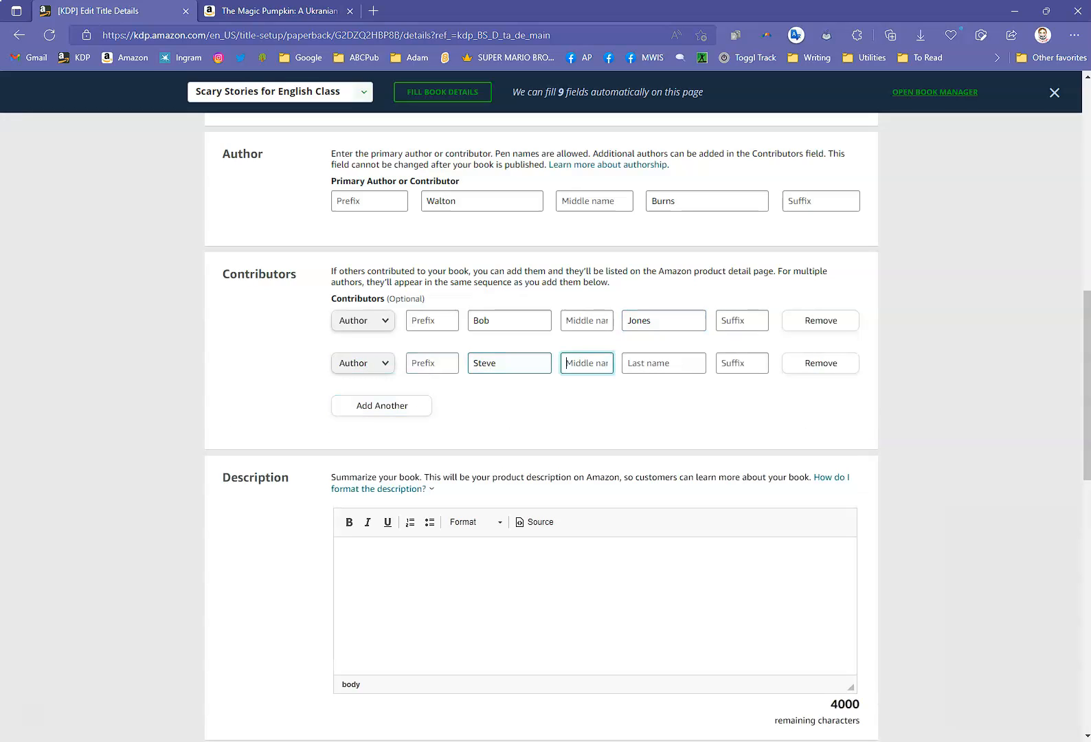
pyautogui.write('Marx')
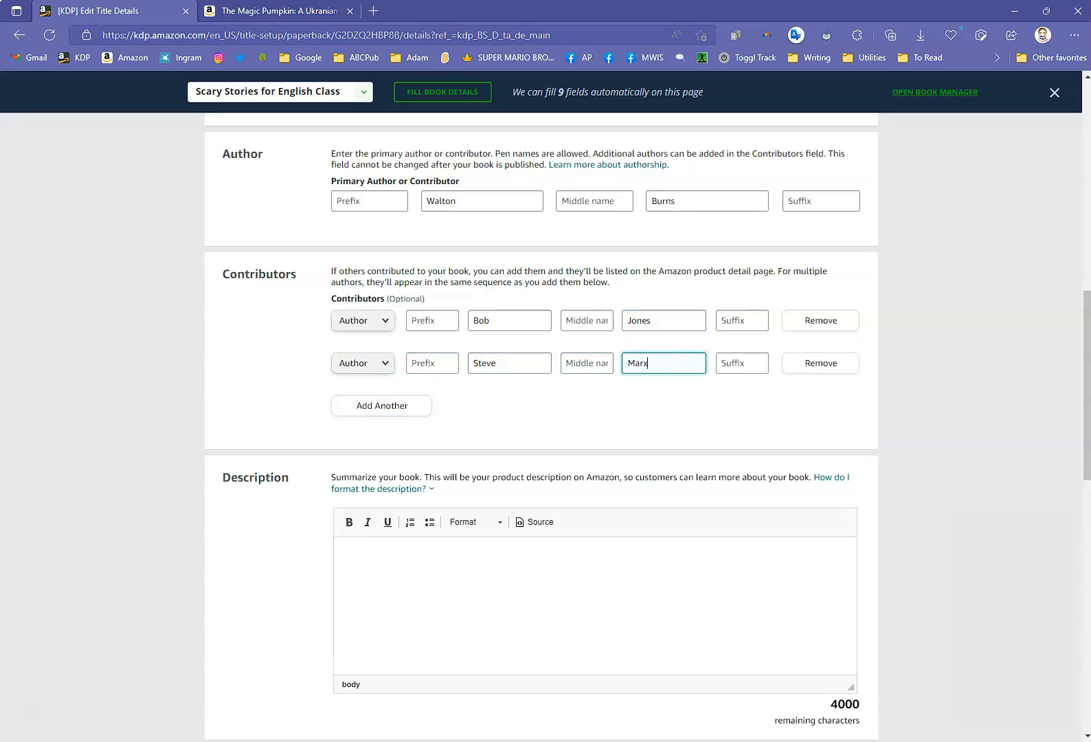
# Add a third contributor row with the Editor role, and remove the second and third contributor rows.
pyautogui.click(382, 405)
pyautogui.click(374, 405)
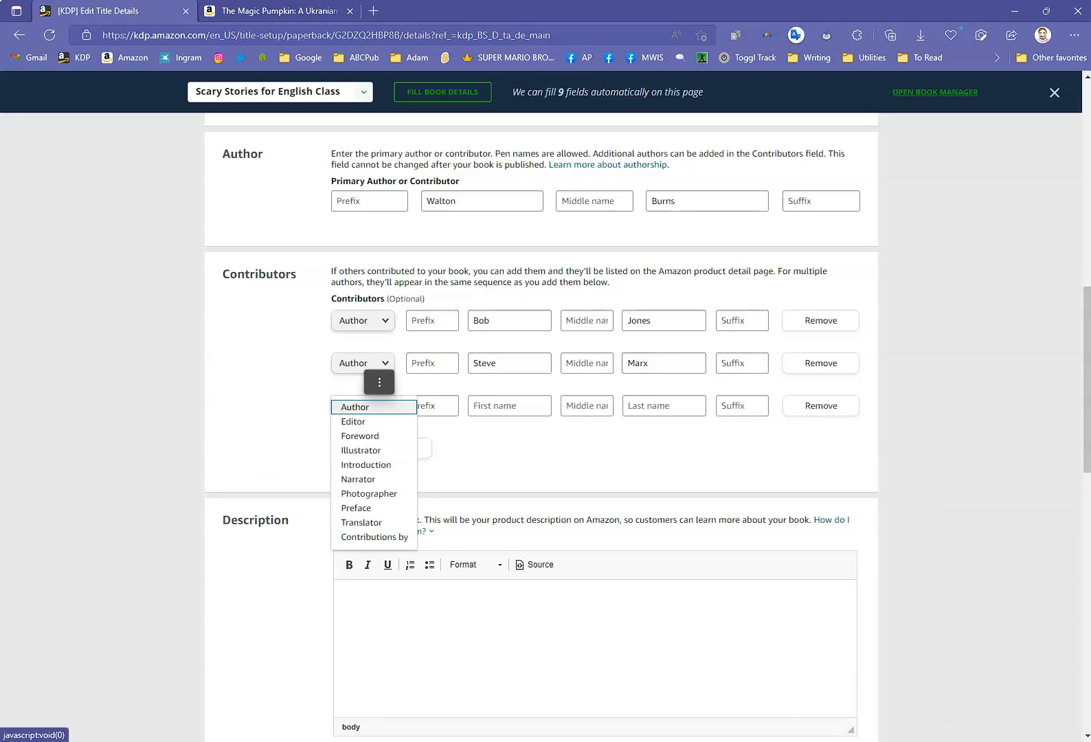
pyautogui.click(353, 422)
pyautogui.click(509, 406)
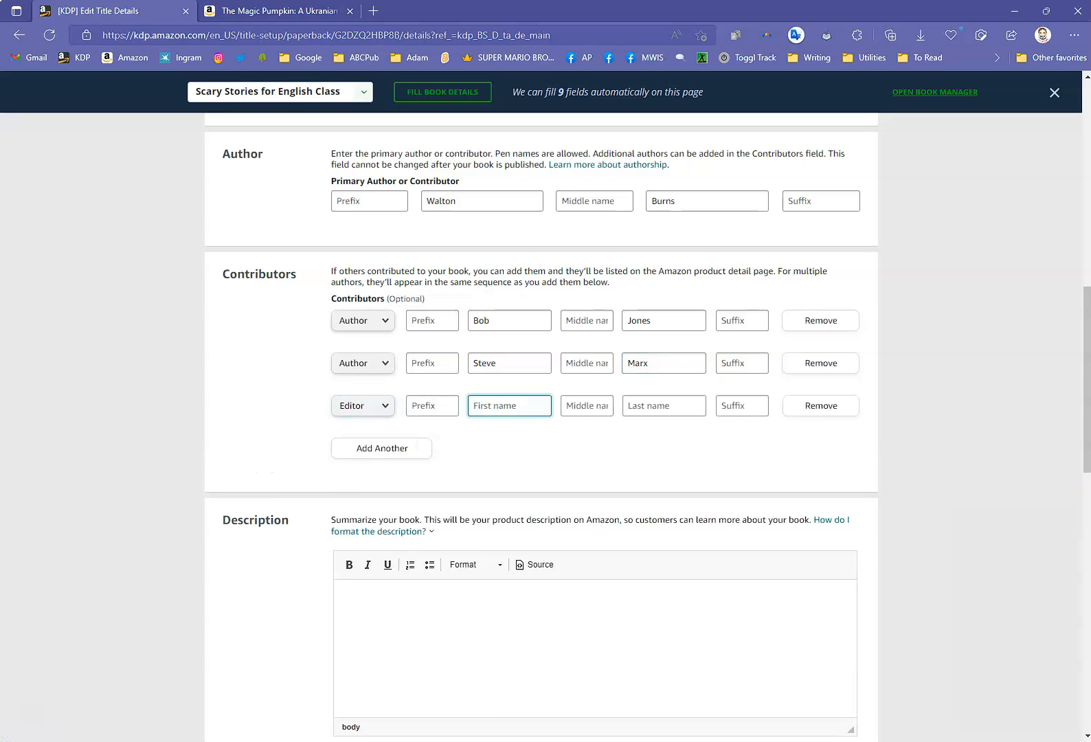
pyautogui.click(820, 405)
pyautogui.click(820, 363)
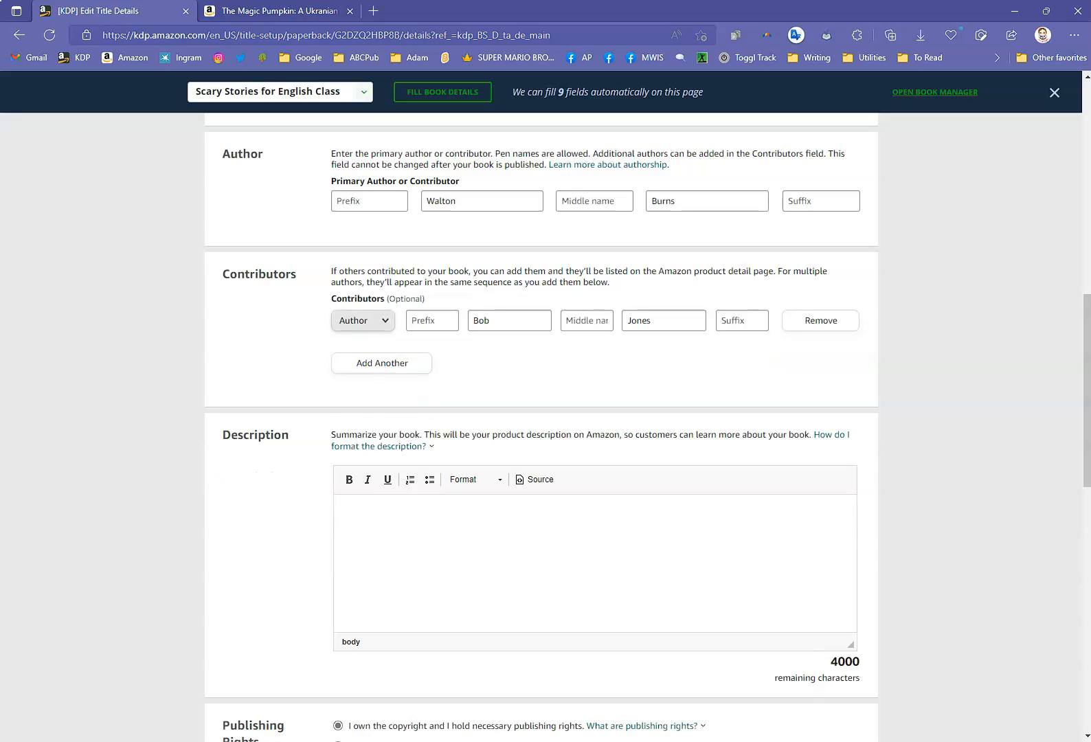
# Change the remaining contributor's role to Illustrator.
pyautogui.click(362, 320)
pyautogui.click(361, 365)
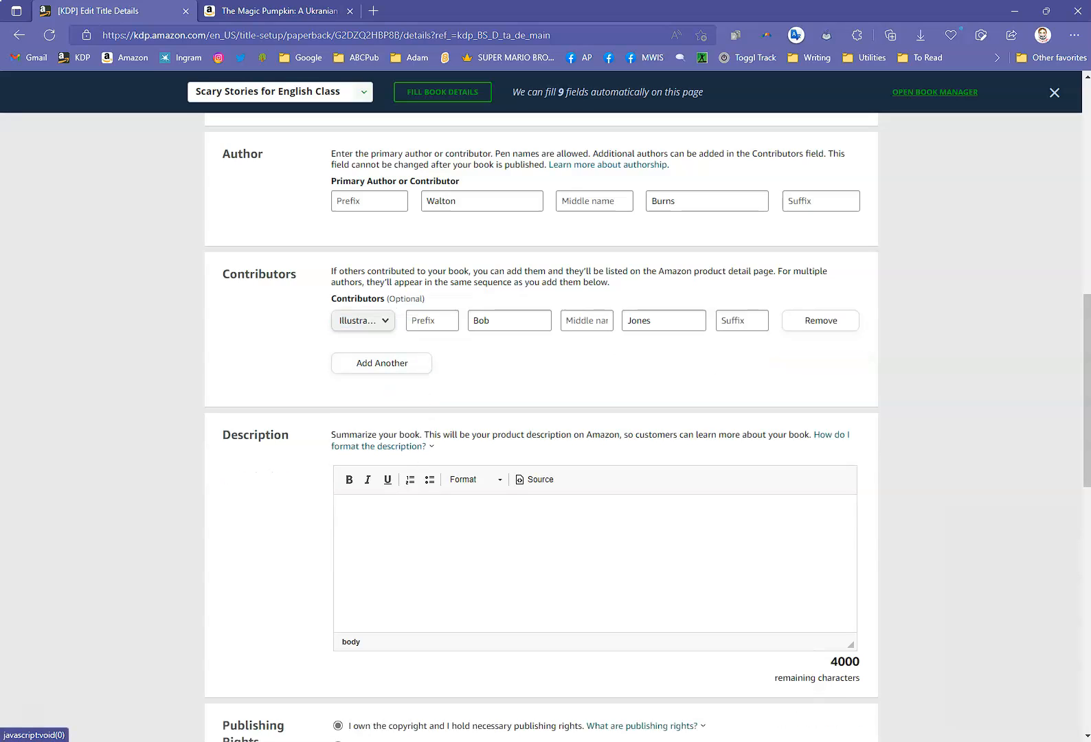
# Replace the illustrator's first and last name with "Vicent" and "Van Gogh".
pyautogui.doubleClick(482, 321)
pyautogui.write('V')
pyautogui.write('al')
pyautogui.press('BackSpace')
pyautogui.press('BackSpace')
pyautogui.write('icnet')
pyautogui.press('BackSpace')
pyautogui.press('BackSpace')
pyautogui.press('BackSpace')
pyautogui.write('ent')
pyautogui.press('Tab')
pyautogui.press('Tab')
pyautogui.write('Van Gogh')
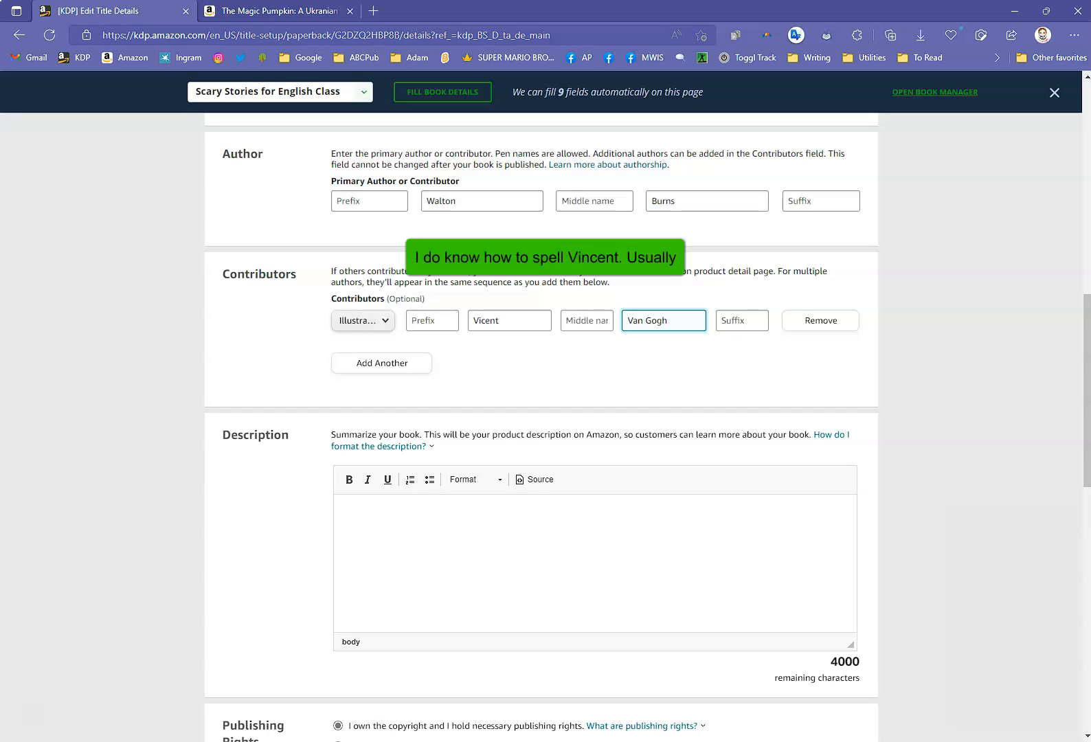
# Add a second contributor with the Photographer role, enter "Ansel Adams" as the first name, and remove that contributor row.
pyautogui.click(381, 363)
pyautogui.click(381, 362)
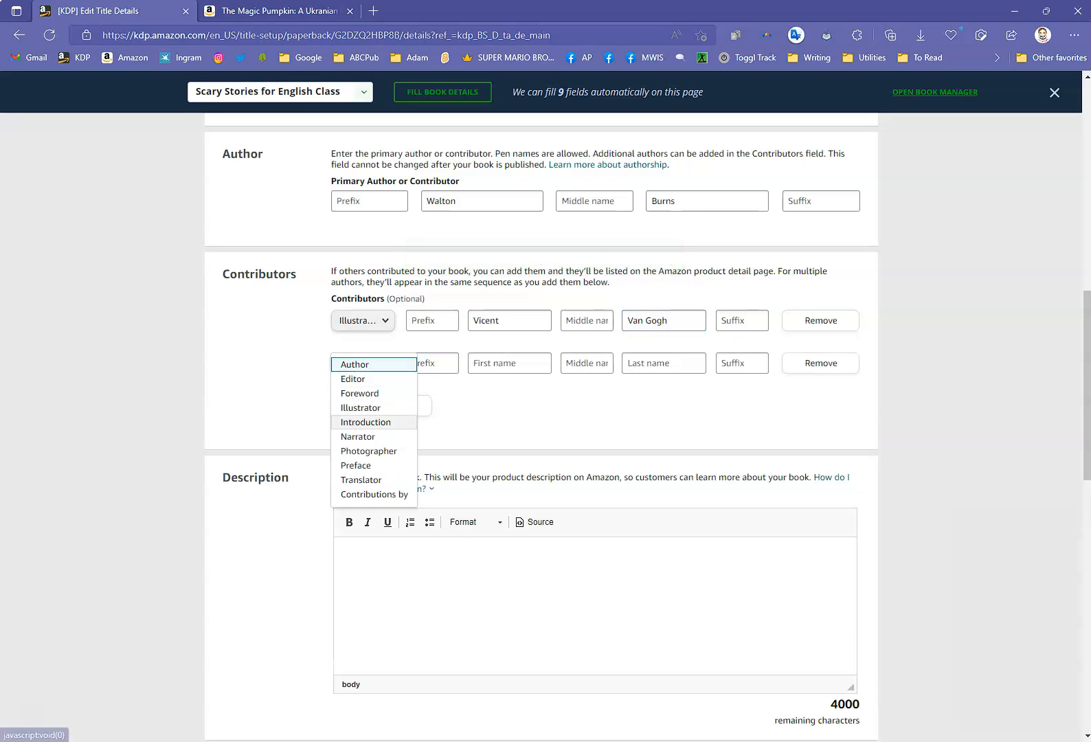
pyautogui.click(373, 437)
pyautogui.click(365, 363)
pyautogui.click(374, 451)
pyautogui.click(509, 363)
pyautogui.write('Ansel Adams')
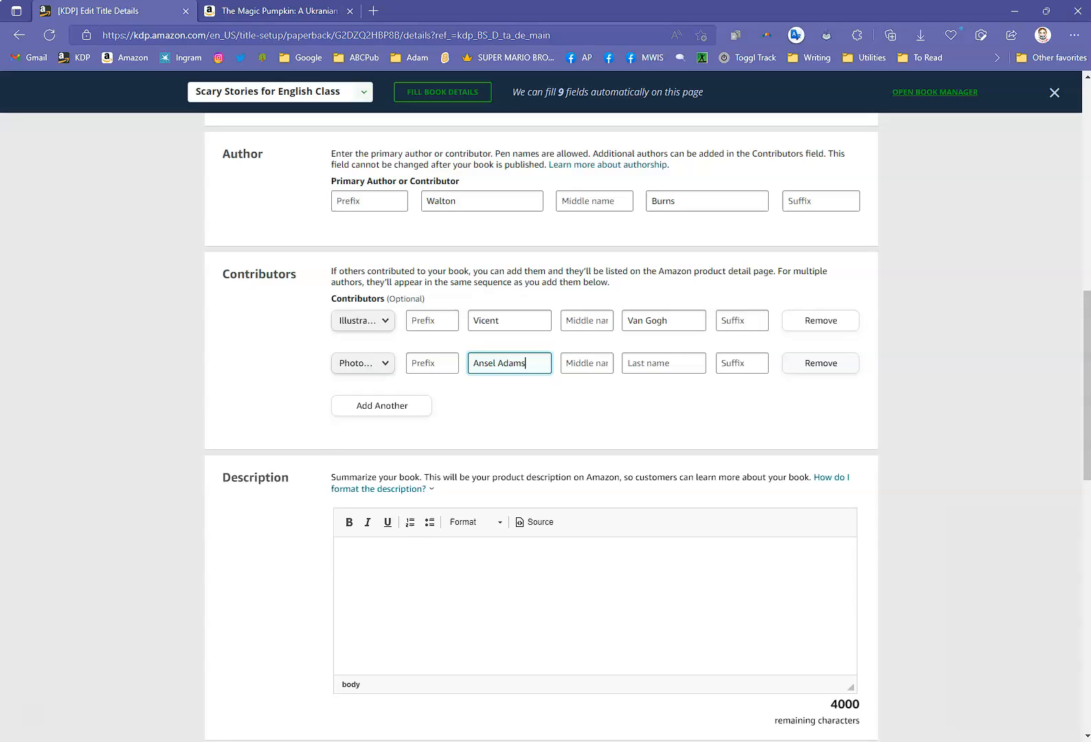
pyautogui.click(821, 363)
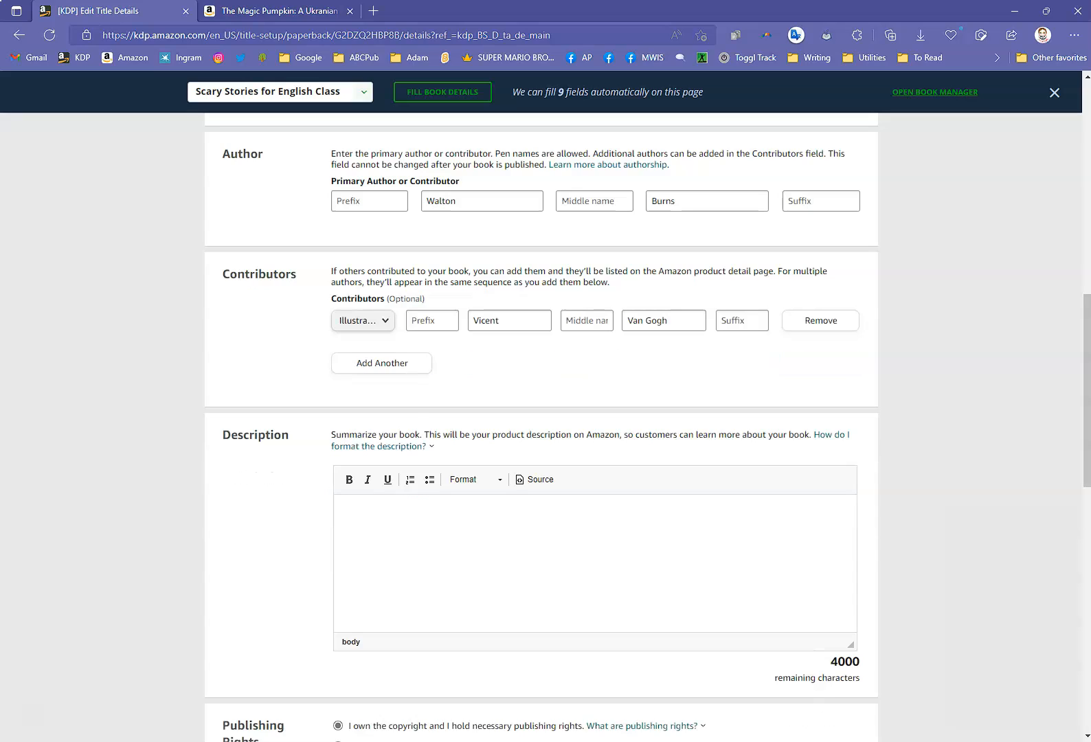
# Change the remaining contributor's role to Preface and set the name to Stephen King.
pyautogui.click(363, 320)
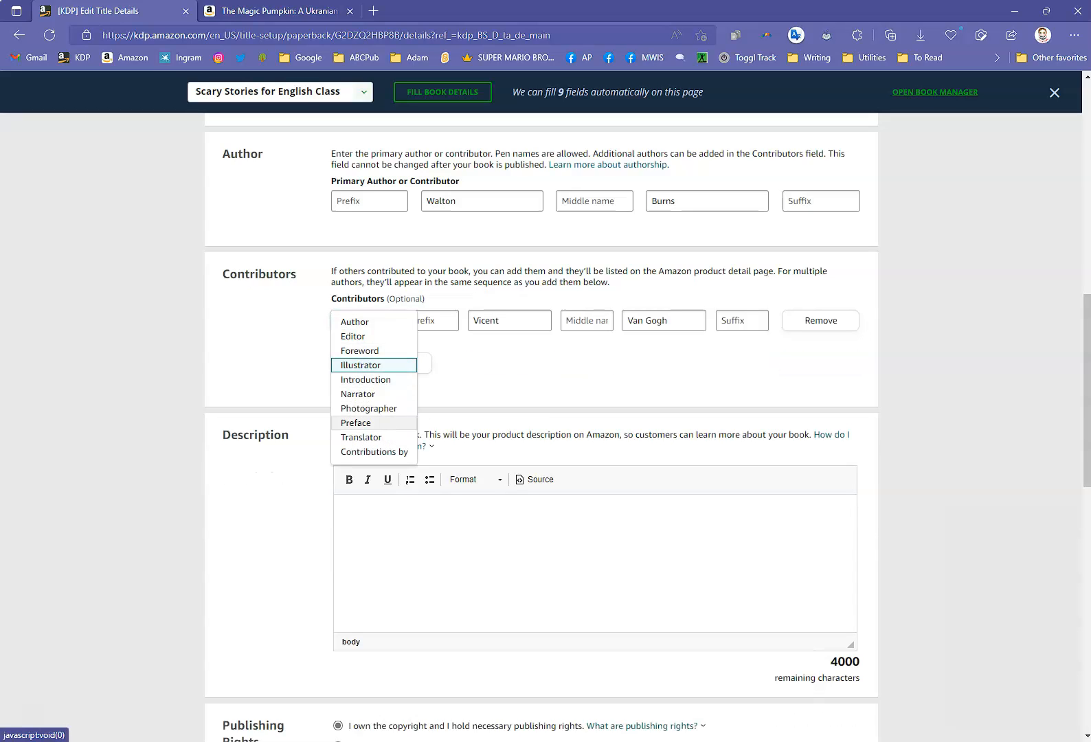
pyautogui.click(355, 422)
pyautogui.press('Tab')
pyautogui.press('Tab')
pyautogui.write('Stephen')
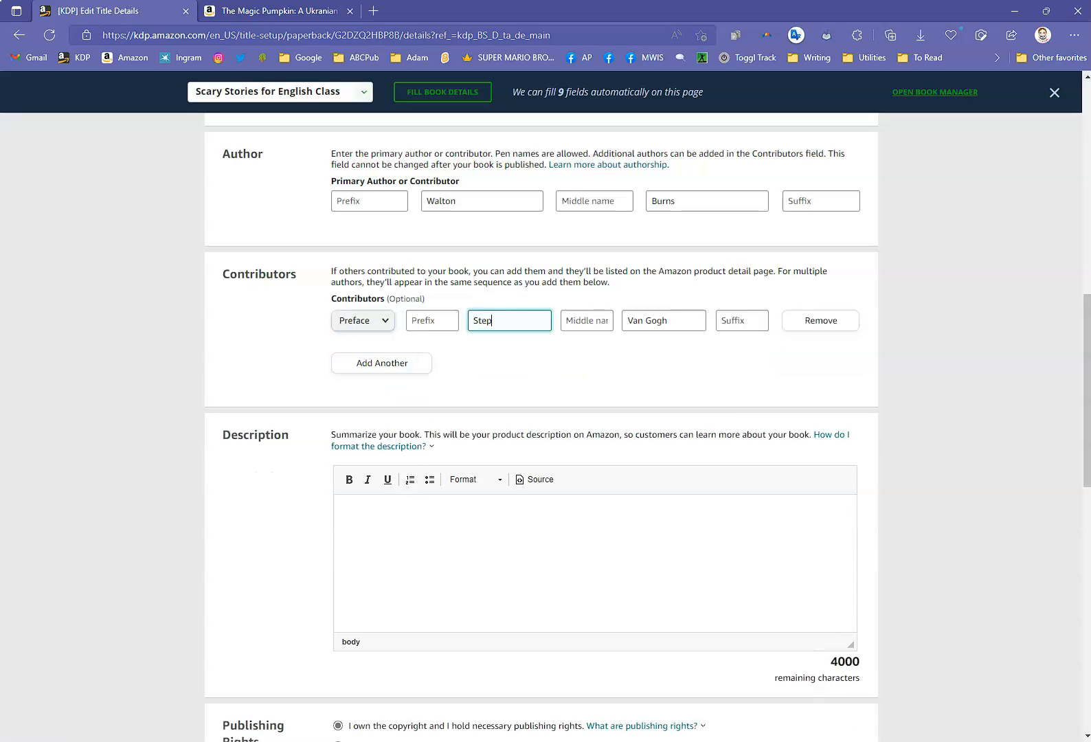
pyautogui.press('Tab')
pyautogui.press('Tab')
pyautogui.write('King')
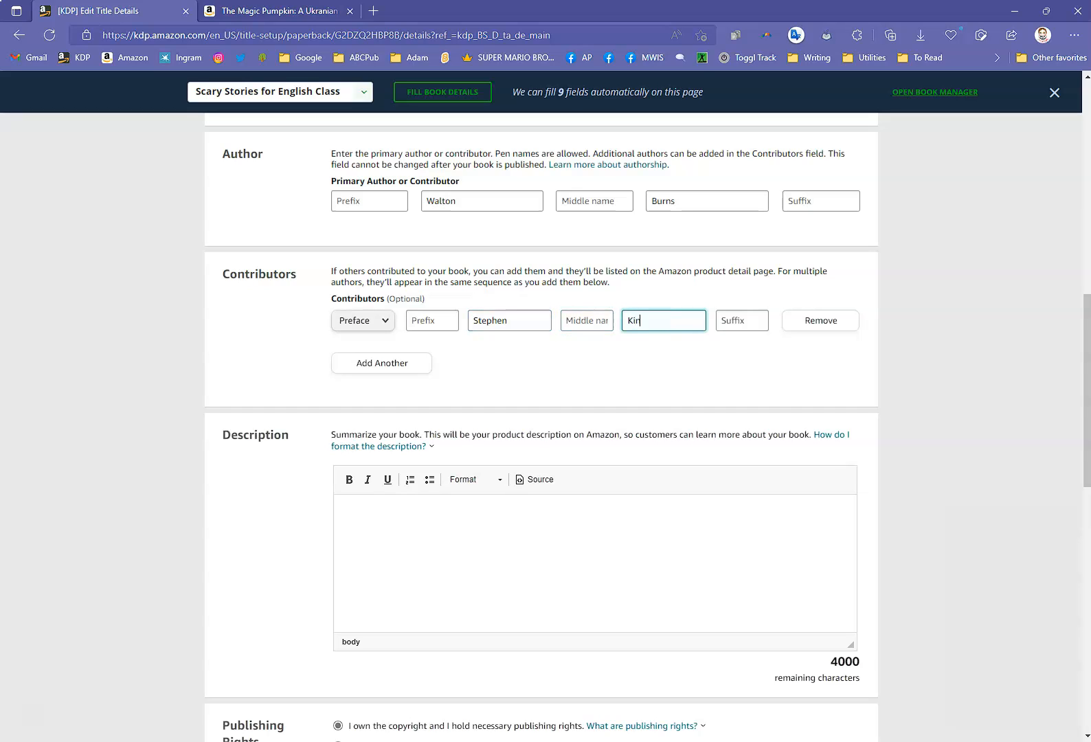
# Add a second contributor row and give it the Introduction role.
pyautogui.click(382, 362)
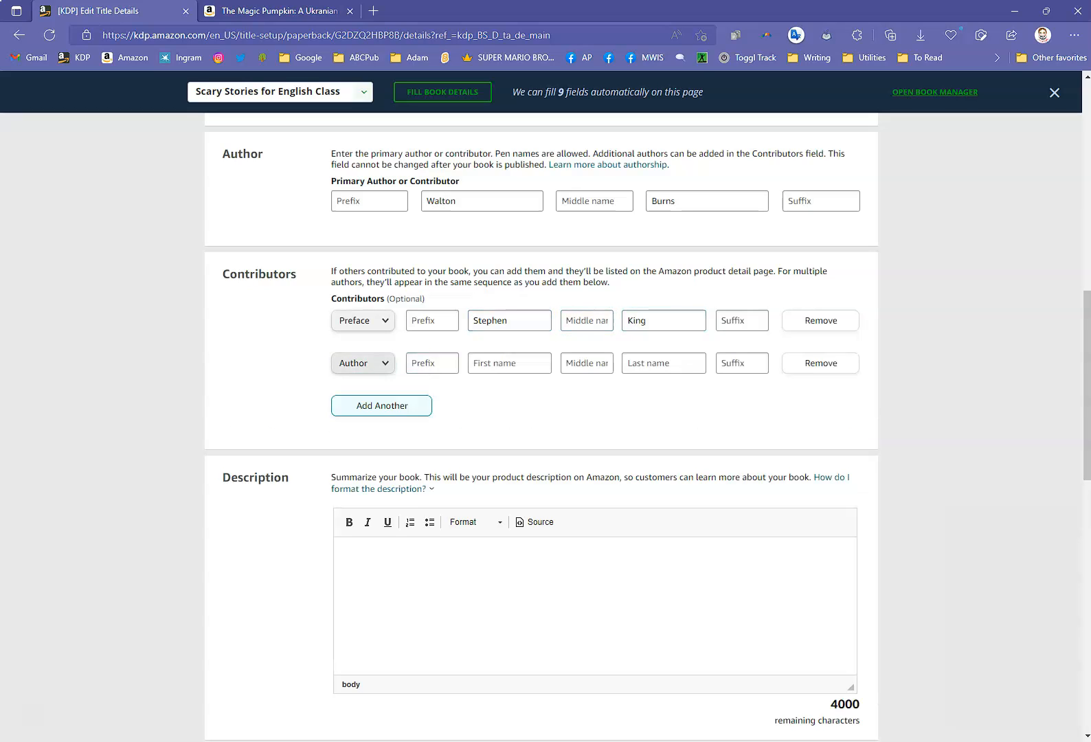
pyautogui.click(363, 363)
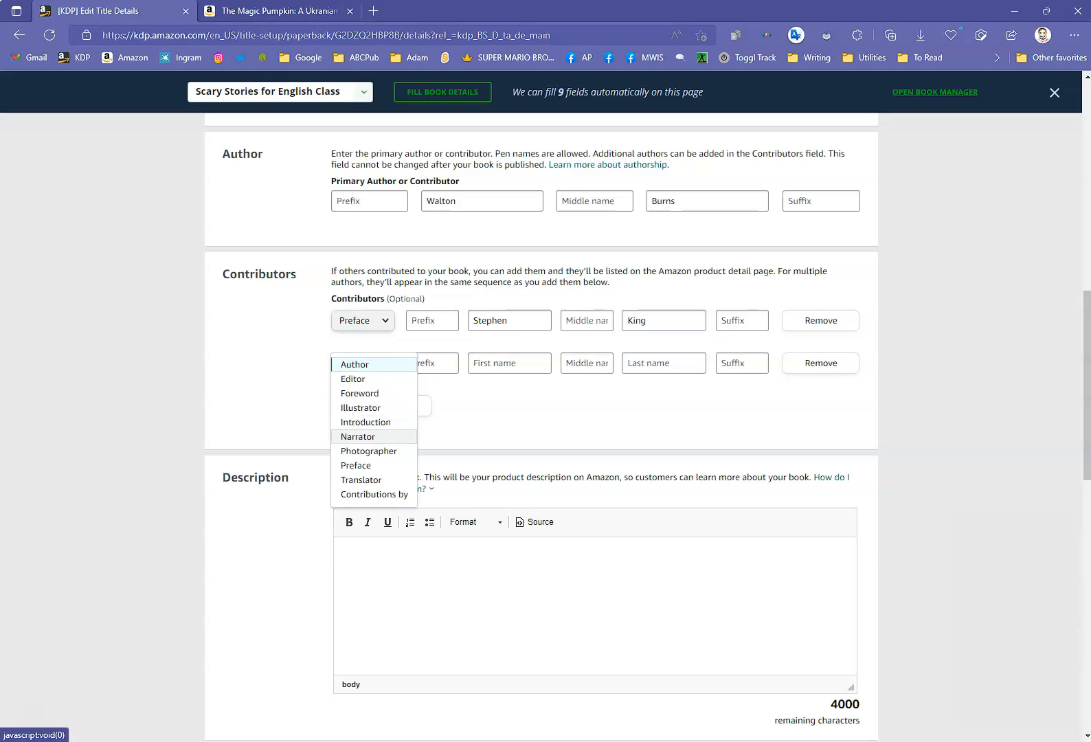
pyautogui.click(366, 422)
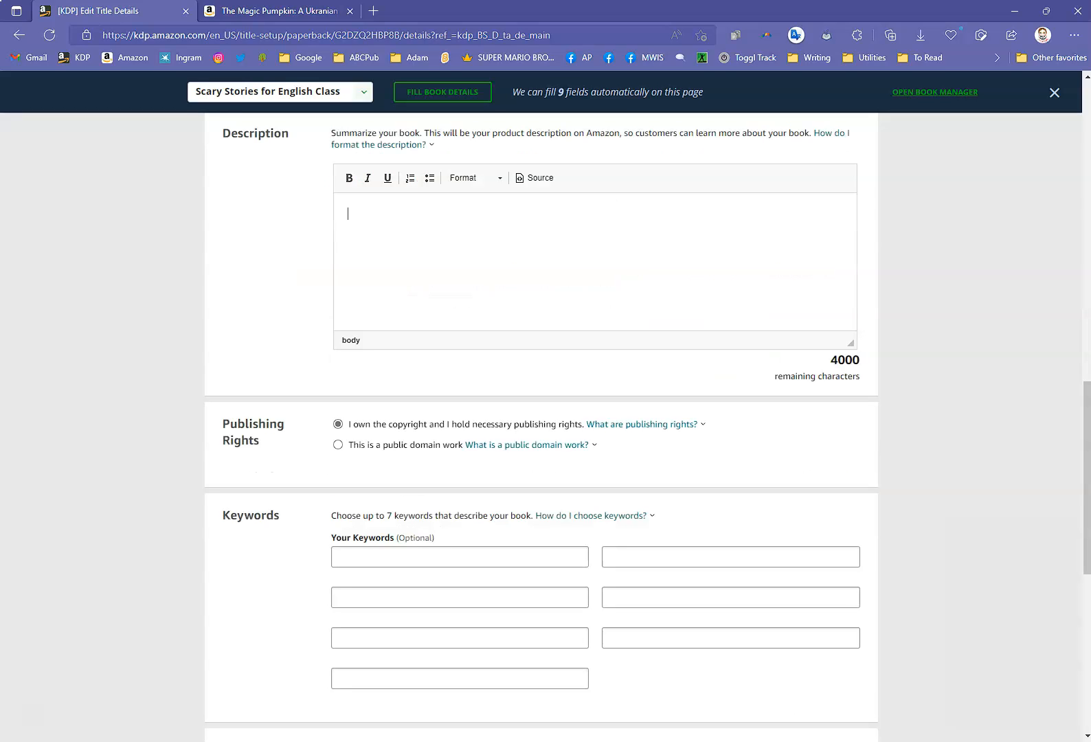
# Fill in the book description with the two paragraphs on the Ukrainian fable and the World Folktales Graded Readers series.
pyautogui.write("This fable from Ukraine, adapted for beginner readers, tells the story of a poor farmer whose kindness is rewarded. His greedy brother, on the other hand, learns an important lesson! It's a nice introduction to some features of Ukrainian culture, and something positive to share about the country.  The World Folktales Graded Readers bring stories from around the world into the ESL classroom. Traditional tales interest people of all ages who love folk stories, as well as learning and sharing wisdom from around the world. Inspire students to share stories from their own culture as they improve reading speed and fluency!")
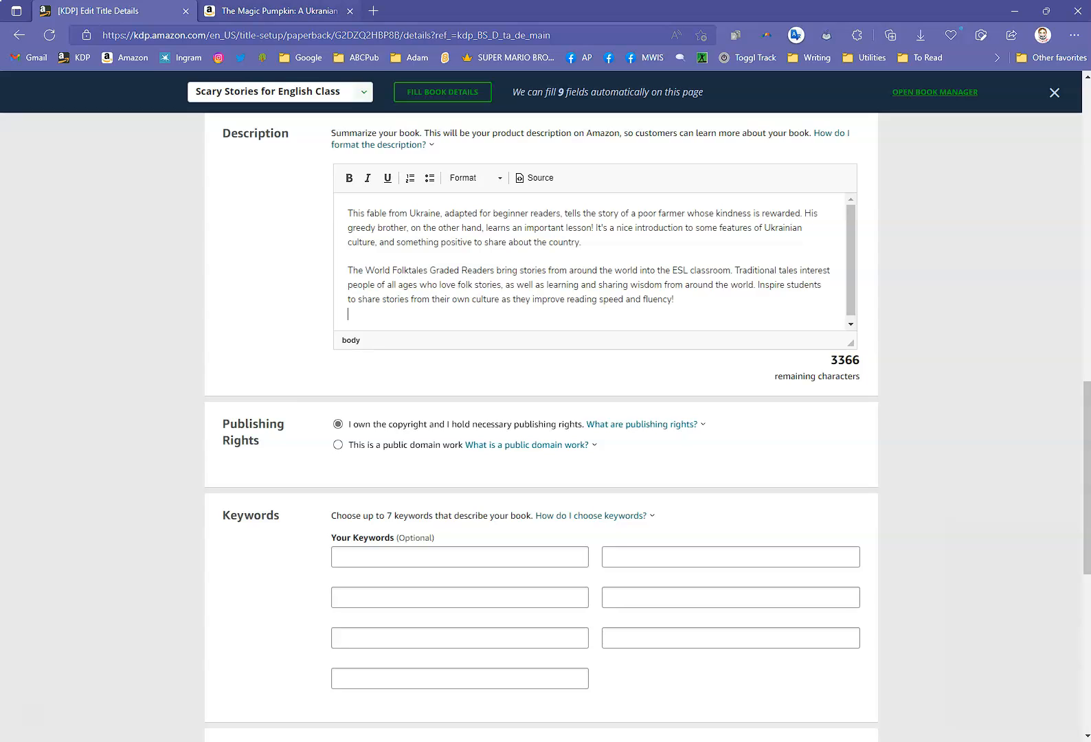
# Switch to the Amazon product page of The Magic Pumpkin and examine how its description is displayed.
pyautogui.click(278, 11)
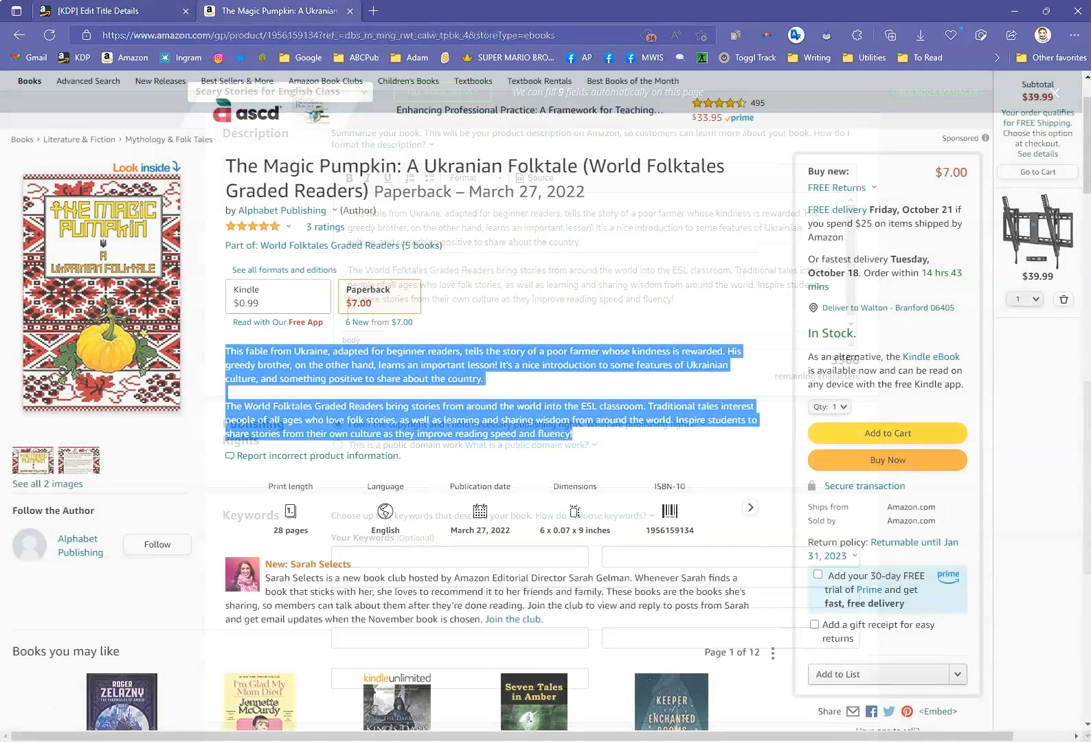
pyautogui.click(491, 392)
pyautogui.moveTo(226, 351); pyautogui.dragTo(571, 434)
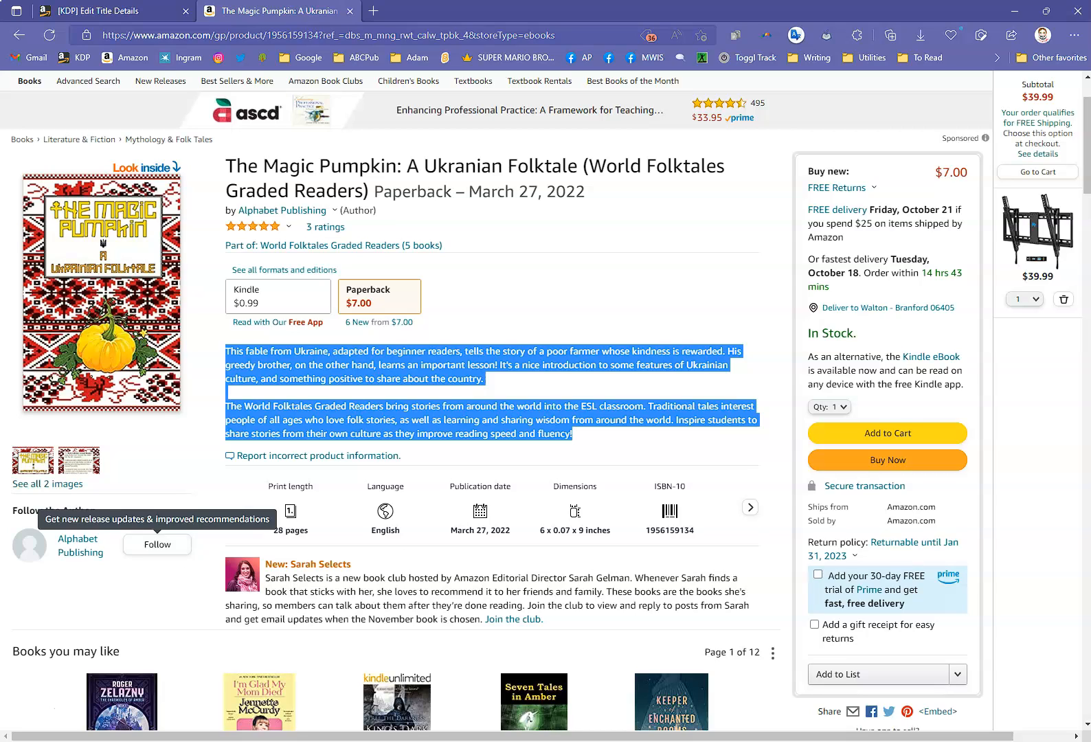
pyautogui.click(330, 374)
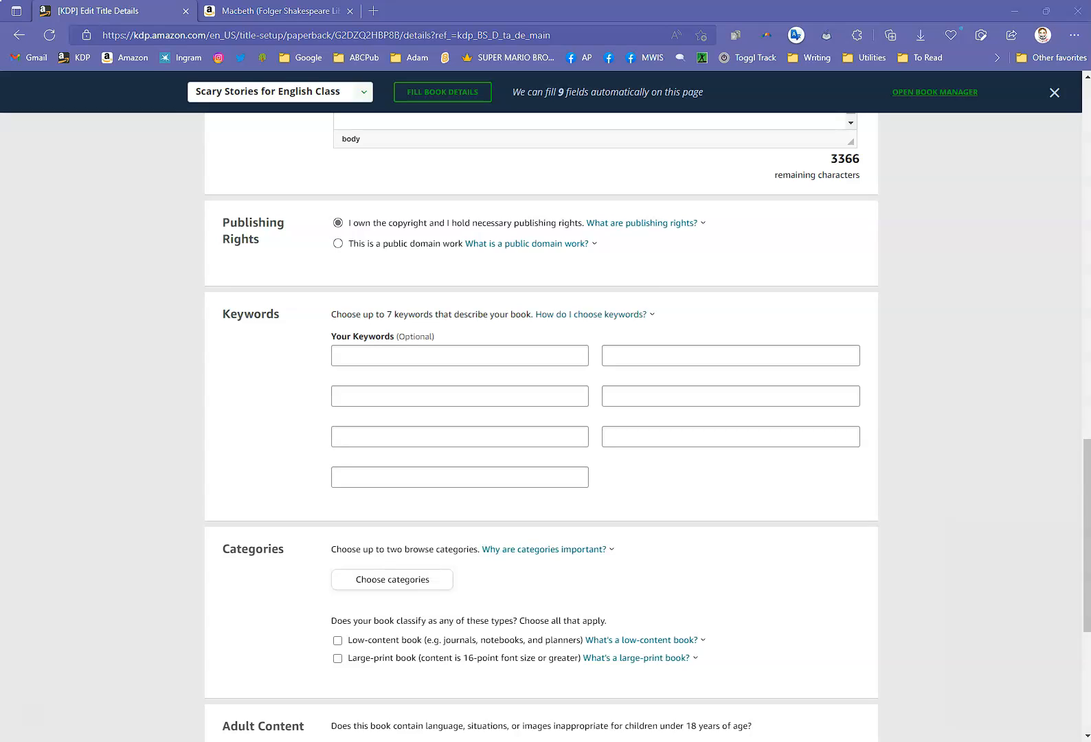
# Examine the copyright ownership and public domain options under Publishing Rights.
pyautogui.moveTo(348, 223); pyautogui.dragTo(584, 223)
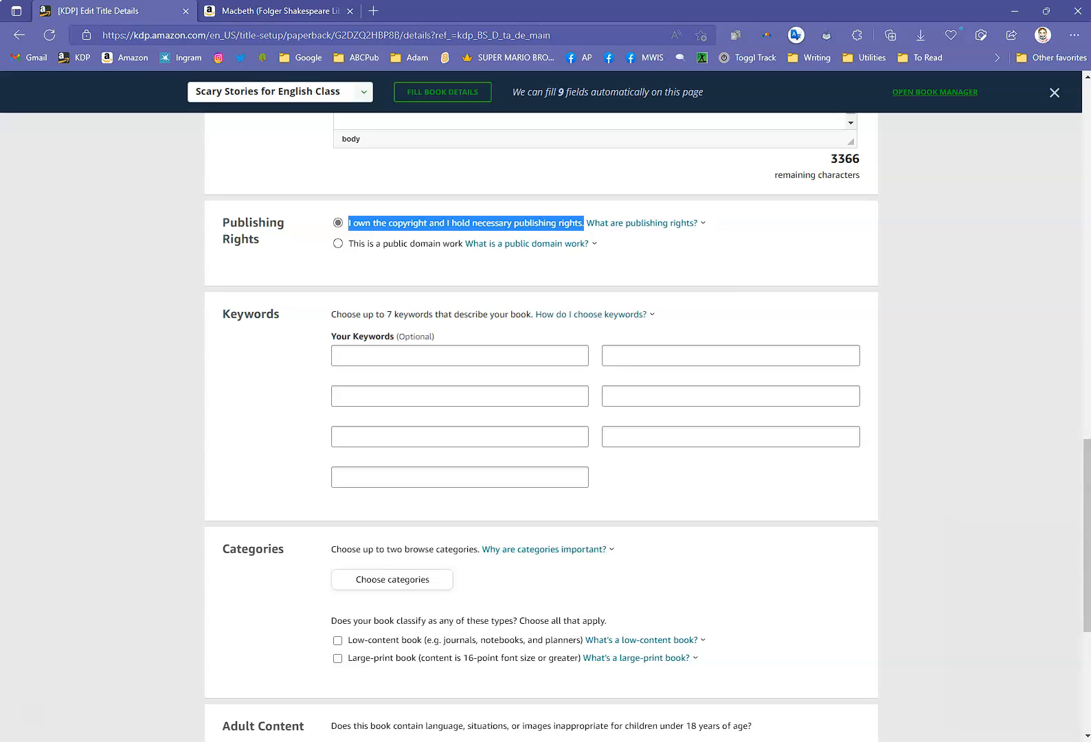
pyautogui.click(642, 222)
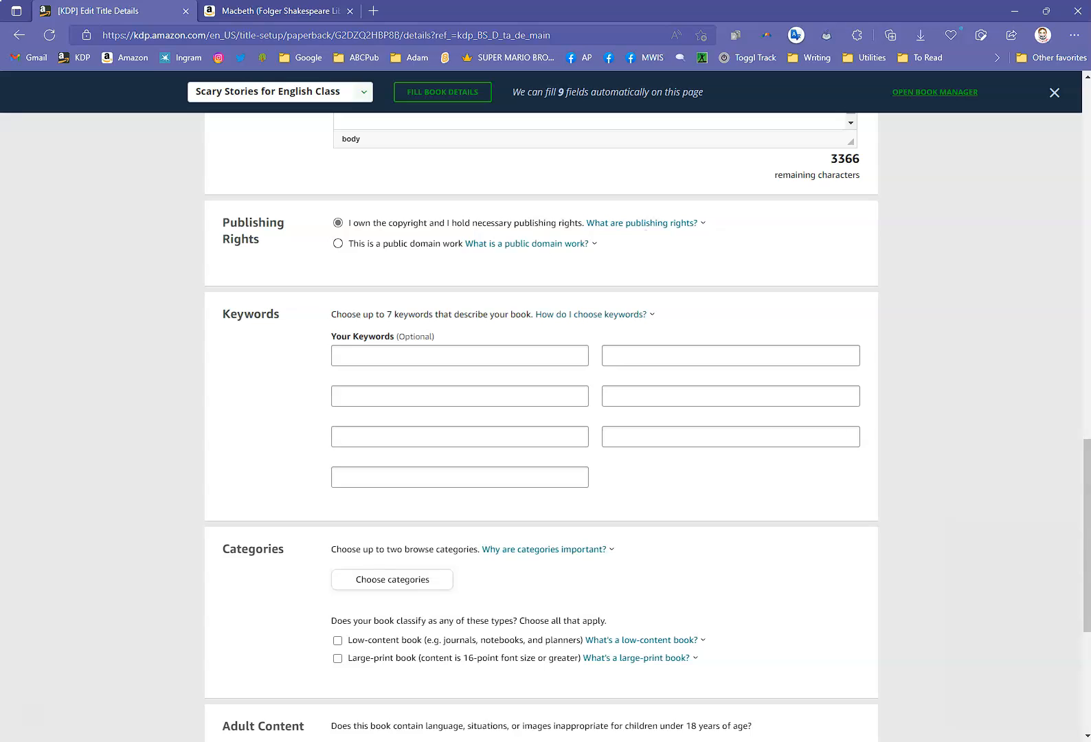
pyautogui.click(337, 243)
pyautogui.click(527, 243)
# Switch to the Amazon page for Macbeth and compare its hardcover, Kindle and audiobook editions.
pyautogui.hotkey('ctrl', 'Tab')
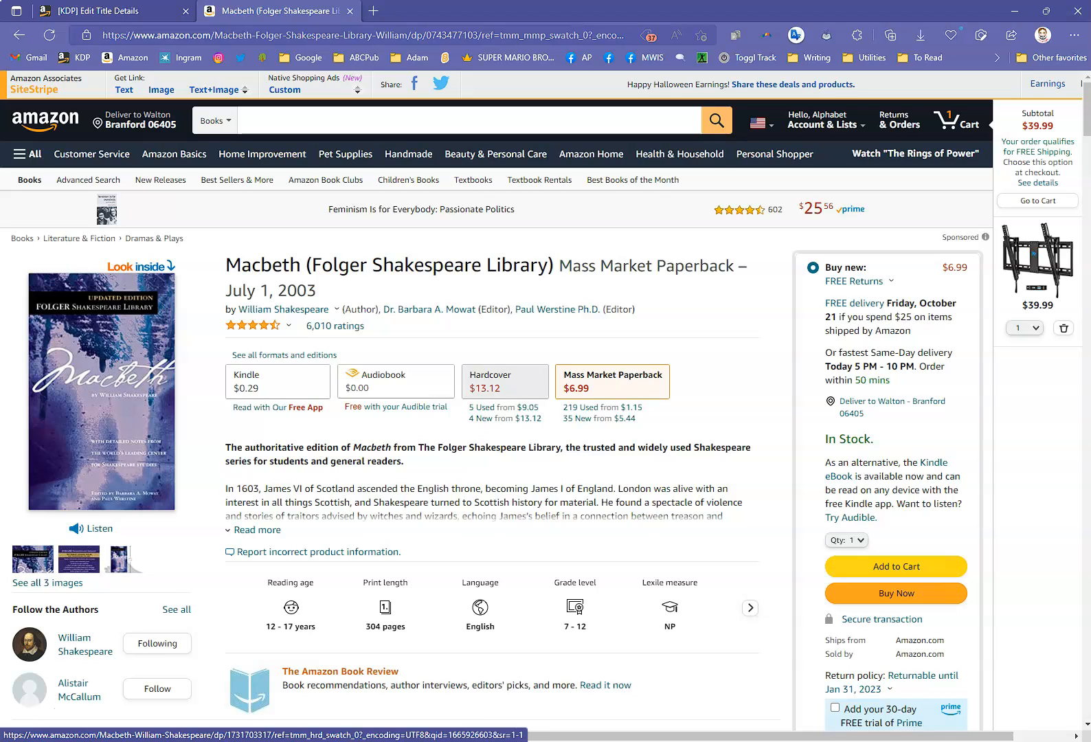
pyautogui.click(509, 388)
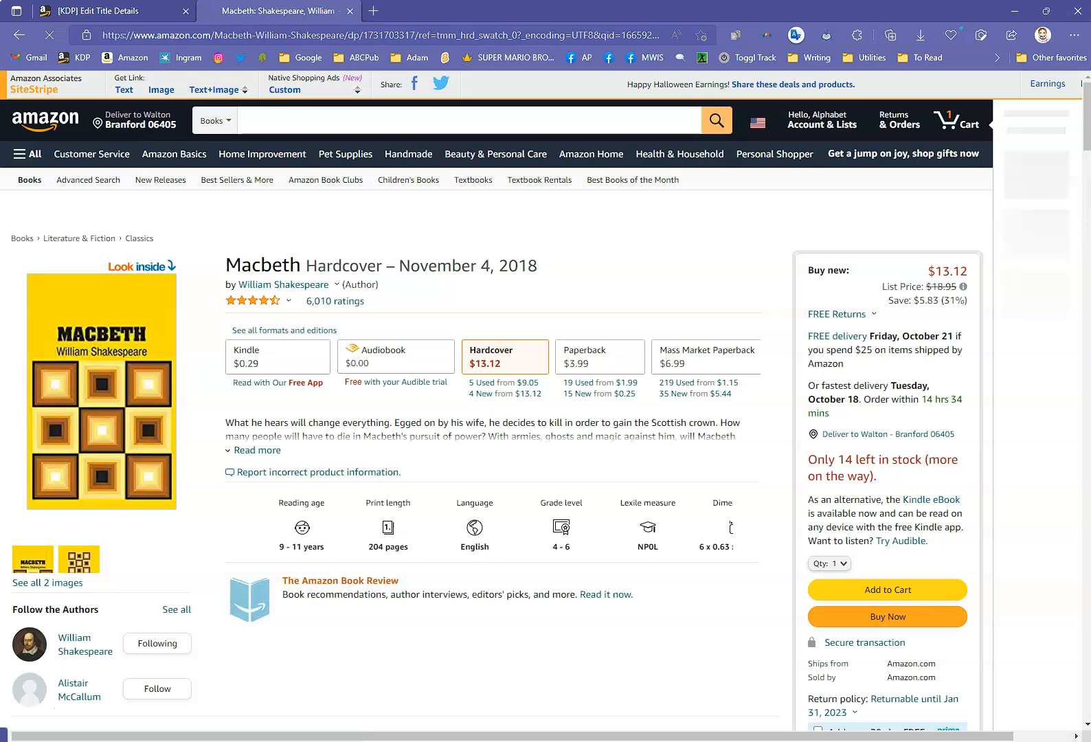
pyautogui.click(277, 355)
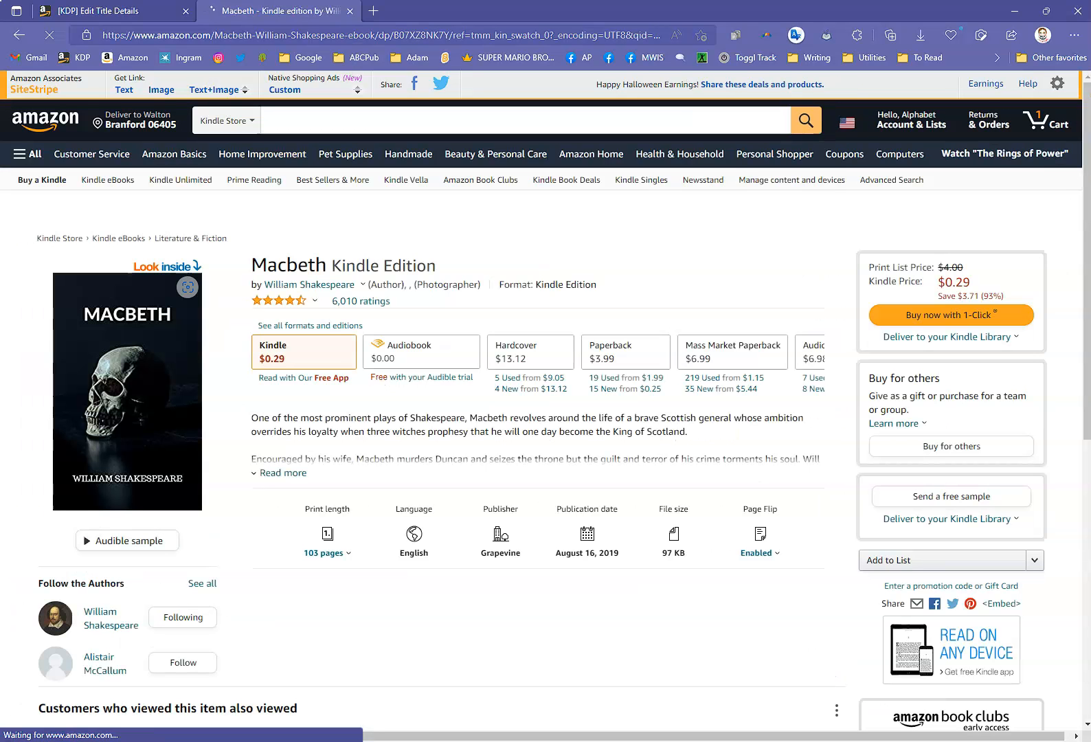
pyautogui.click(421, 352)
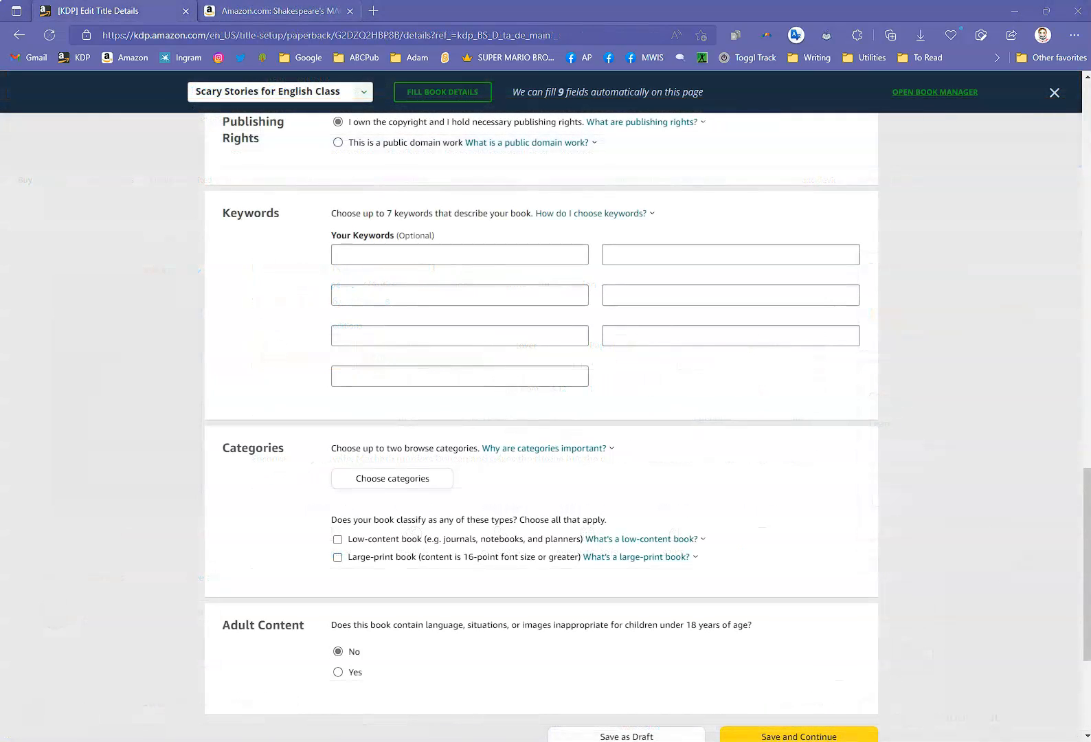
# Enter "Slavic literature", "fairy tales from Ukraine" and "wise tale with moral" as the first three keywords of the paperback.
pyautogui.click(459, 254)
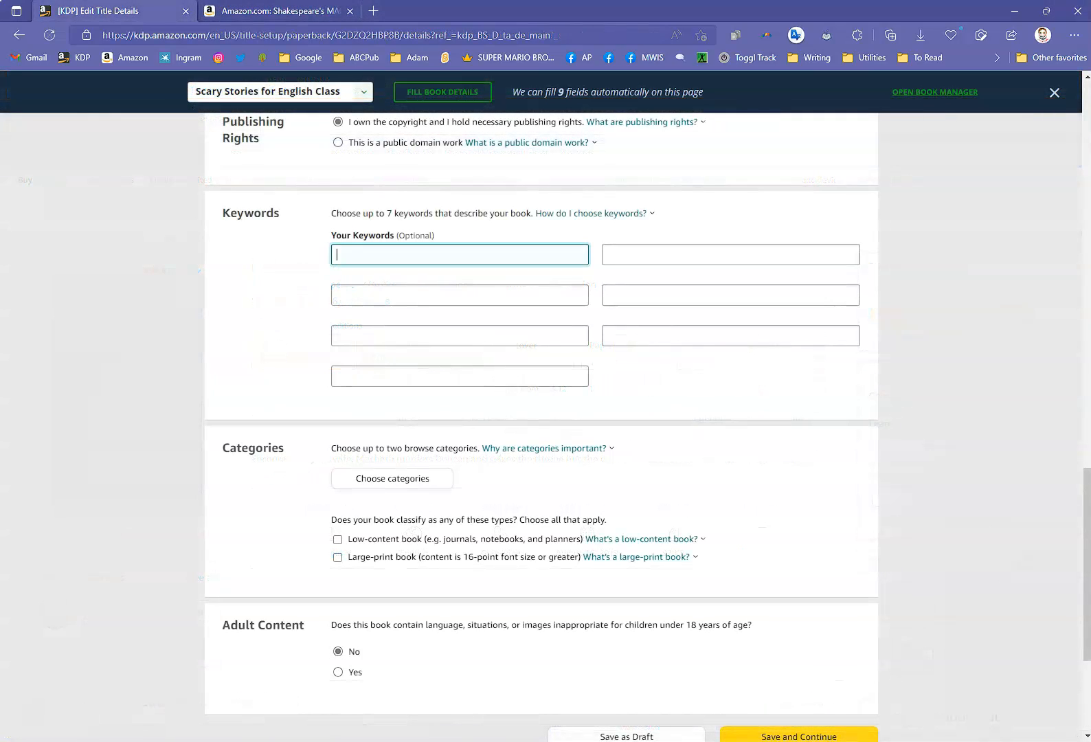
pyautogui.write('Slavic literature')
pyautogui.press('Tab')
pyautogui.write('fairy tal')
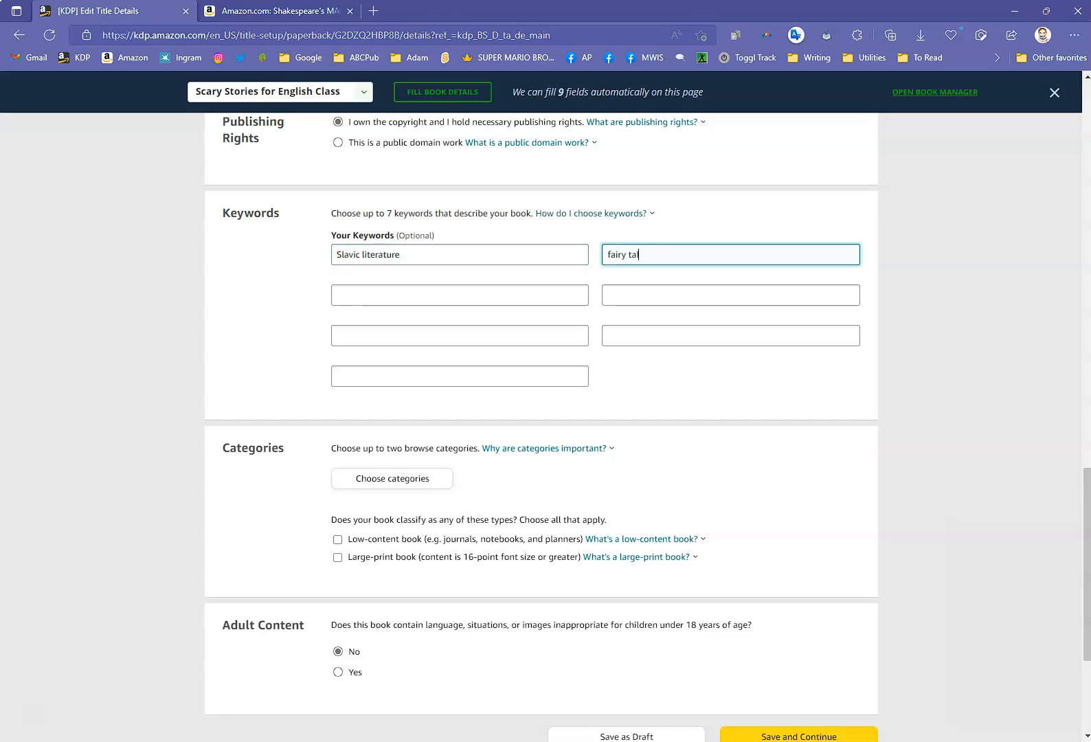
pyautogui.write('es from Ukraine')
pyautogui.press('Tab')
pyautogui.write('wide')
pyautogui.press('BackSpace')
pyautogui.press('BackSpace')
pyautogui.write('se tale with moral')
pyautogui.press('Tab')
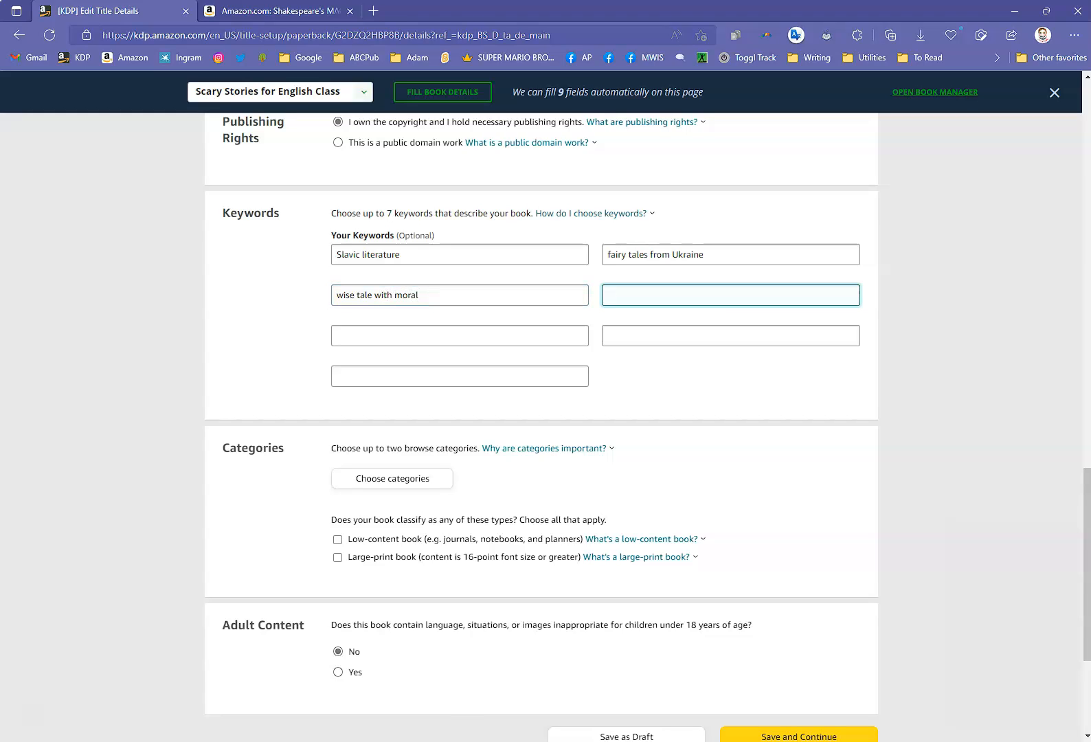
# Enter "reading book for students", "graded reading easy" and "Ukraine culture literature stories" as keywords four to six.
pyautogui.write('reading book for students')
pyautogui.press('Tab')
pyautogui.write('graded read')
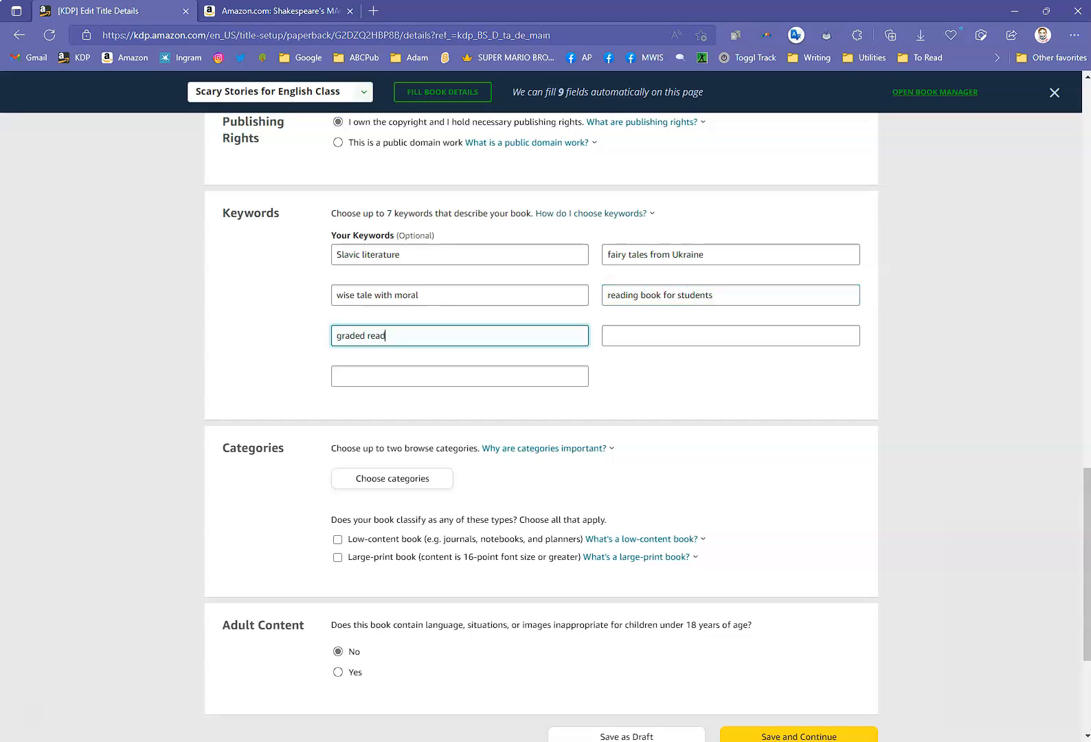
pyautogui.write('ing easy')
pyautogui.press('Tab')
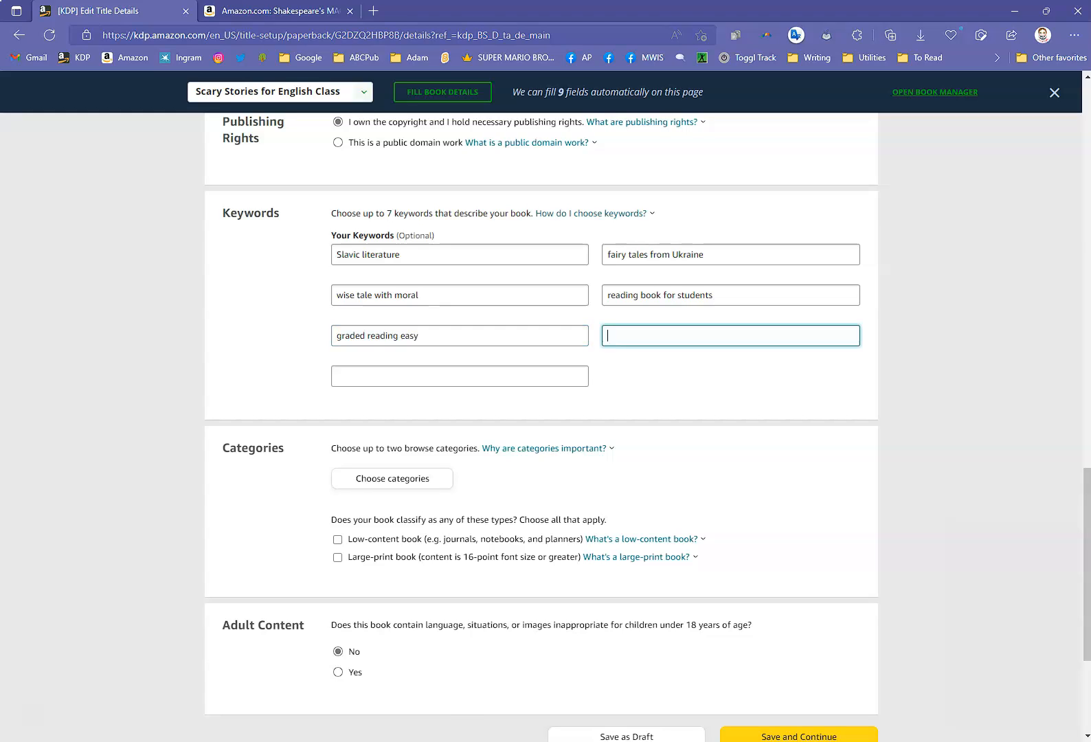
pyautogui.write('Ukraine culure literature stories')
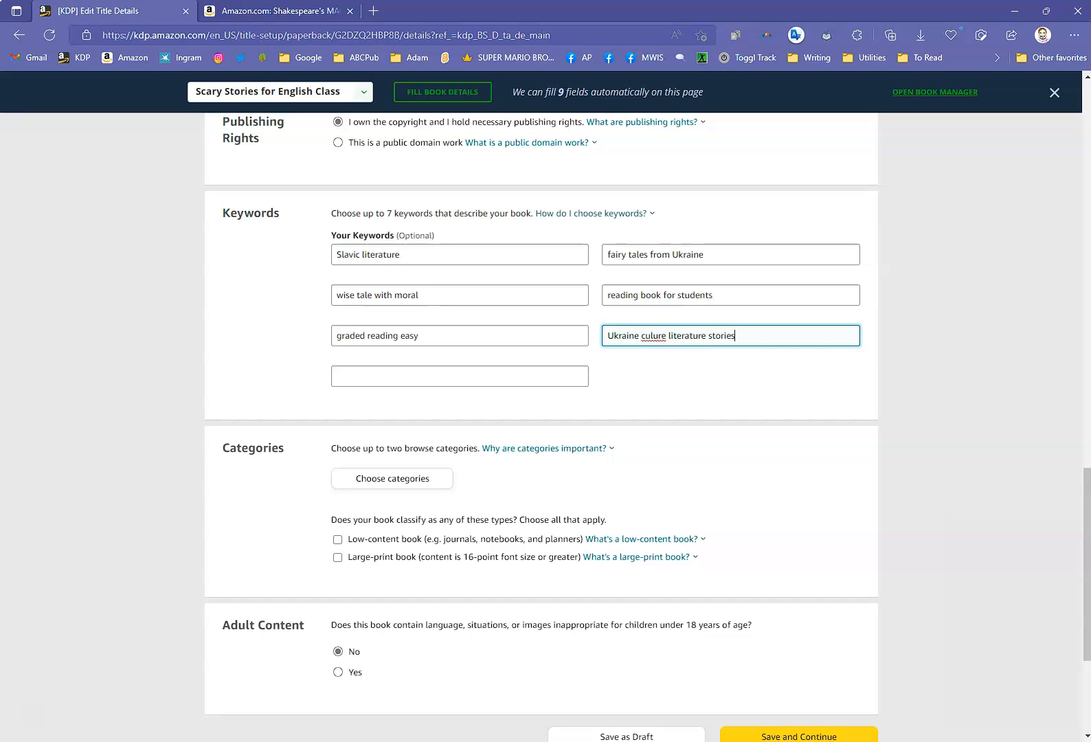
pyautogui.rightClick(656, 336)
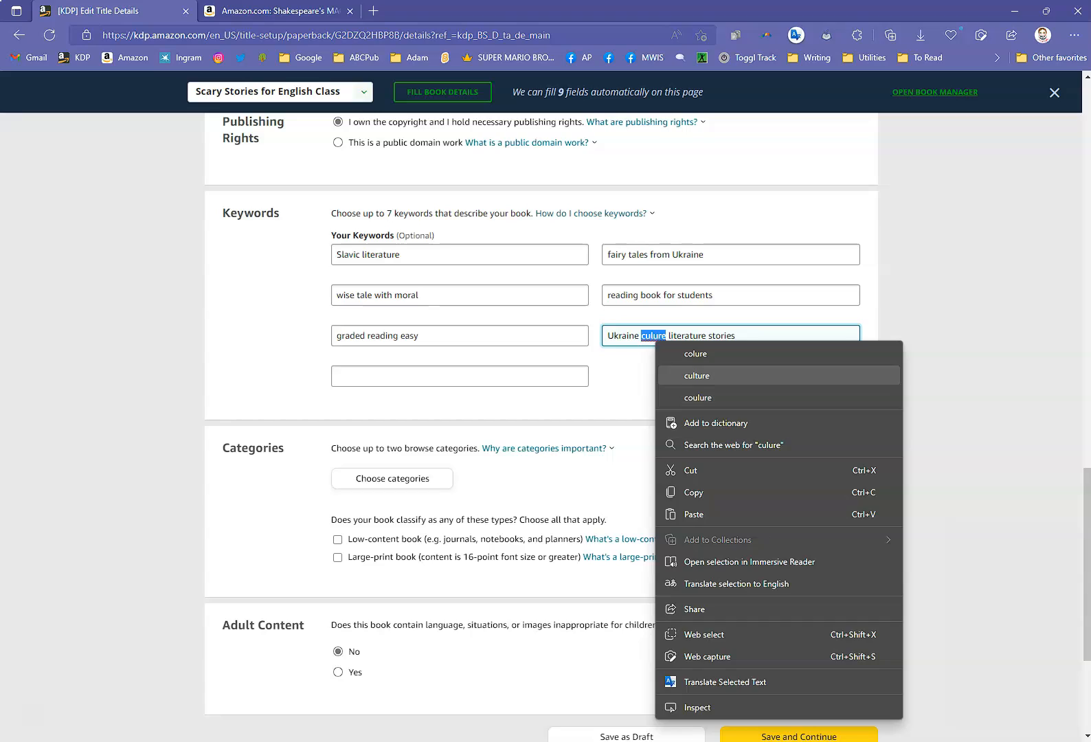
pyautogui.click(697, 376)
# Enter "romance novel stable boy heiress!" as the seventh keyword.
pyautogui.press('Tab')
pyautogui.write('romance nov')
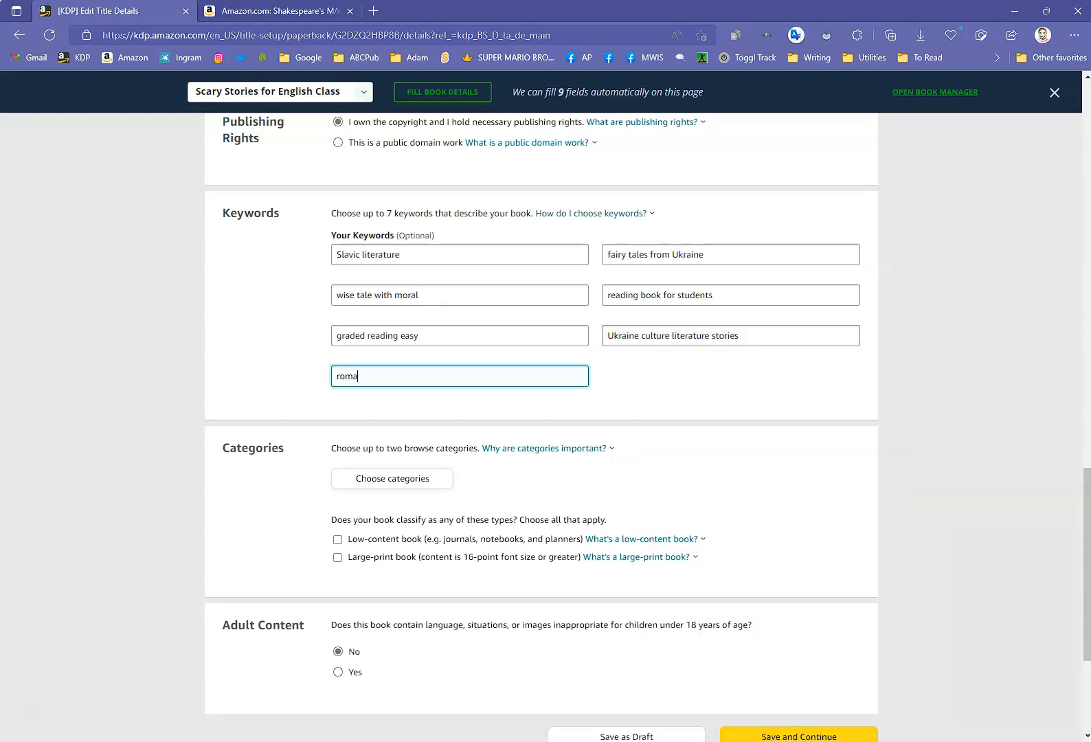
pyautogui.write('el stable boy heiress!')
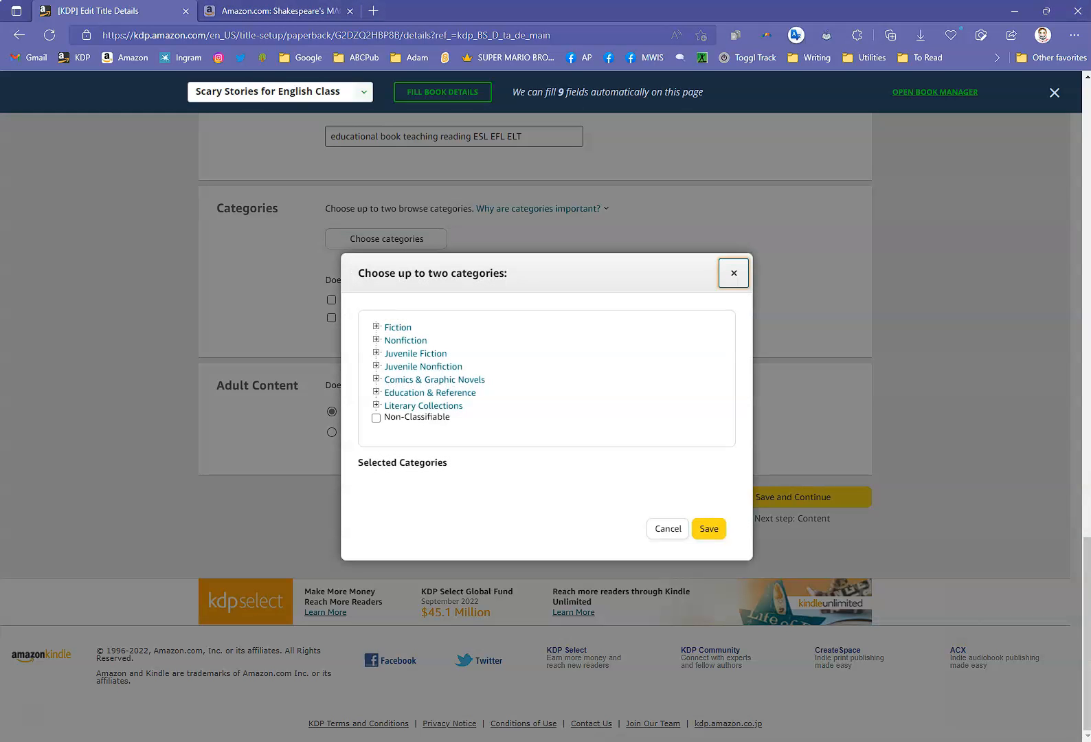
# Select the category Fiction > Fairy Tales, Folk Tales, Legends & Mythology for the book.
pyautogui.click(376, 327)
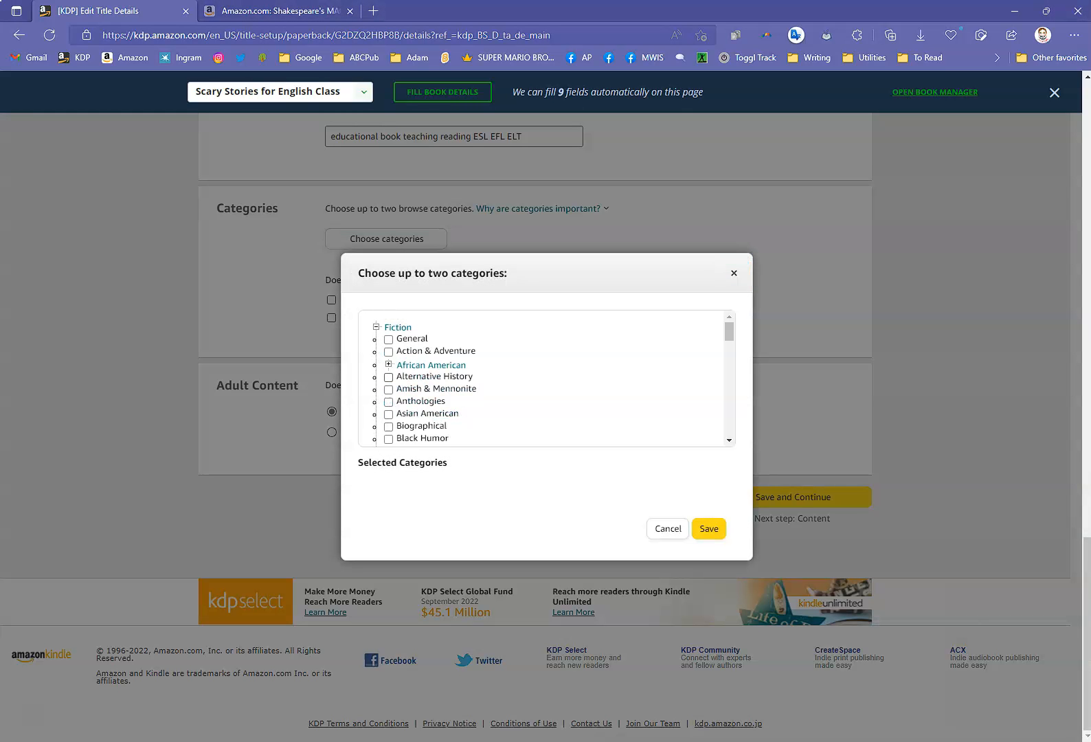
pyautogui.scroll(-1, 546, 377)
pyautogui.scroll(-6, 546, 378)
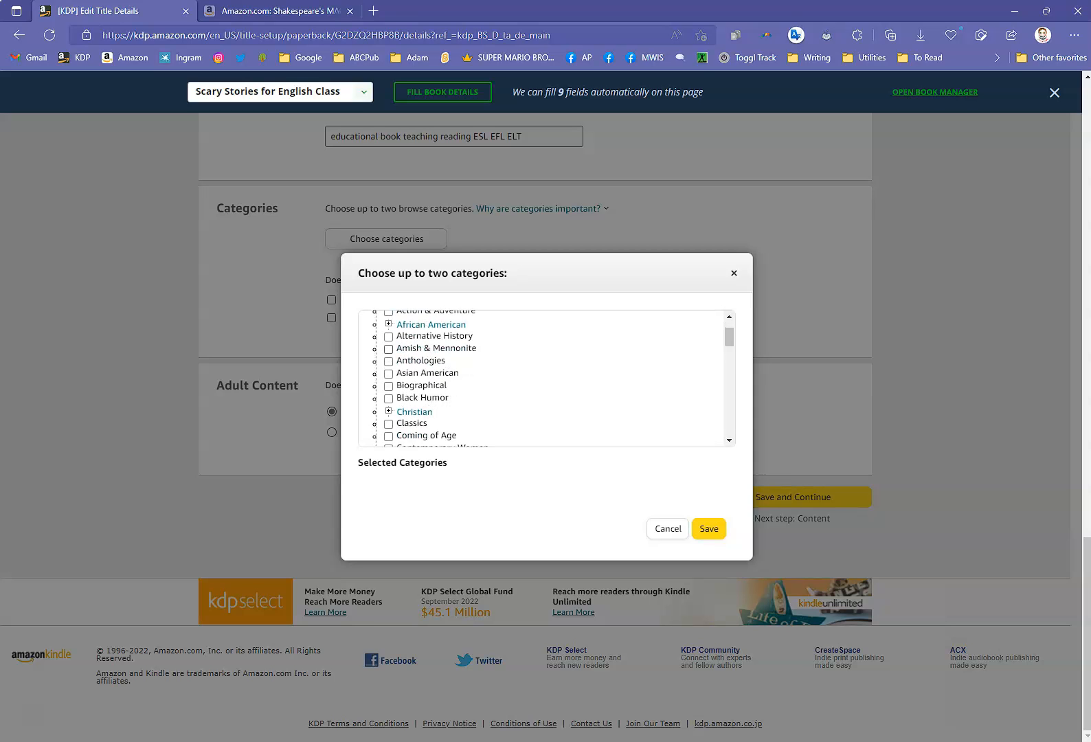
pyautogui.scroll(-5, 546, 378)
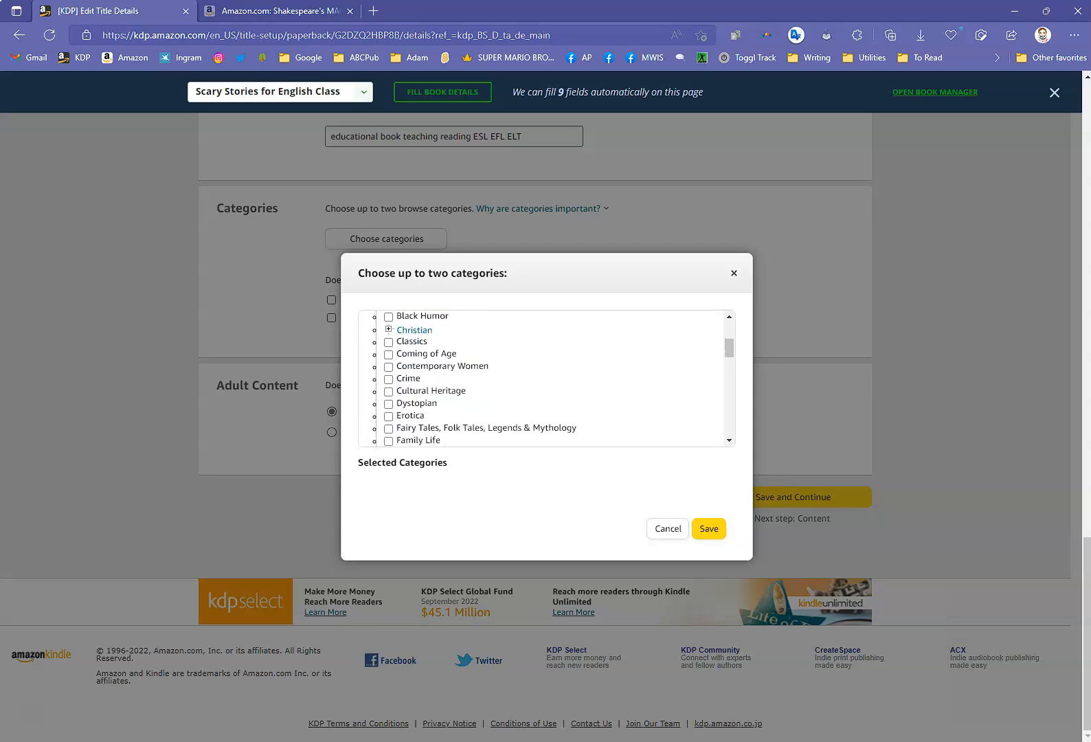
pyautogui.click(388, 388)
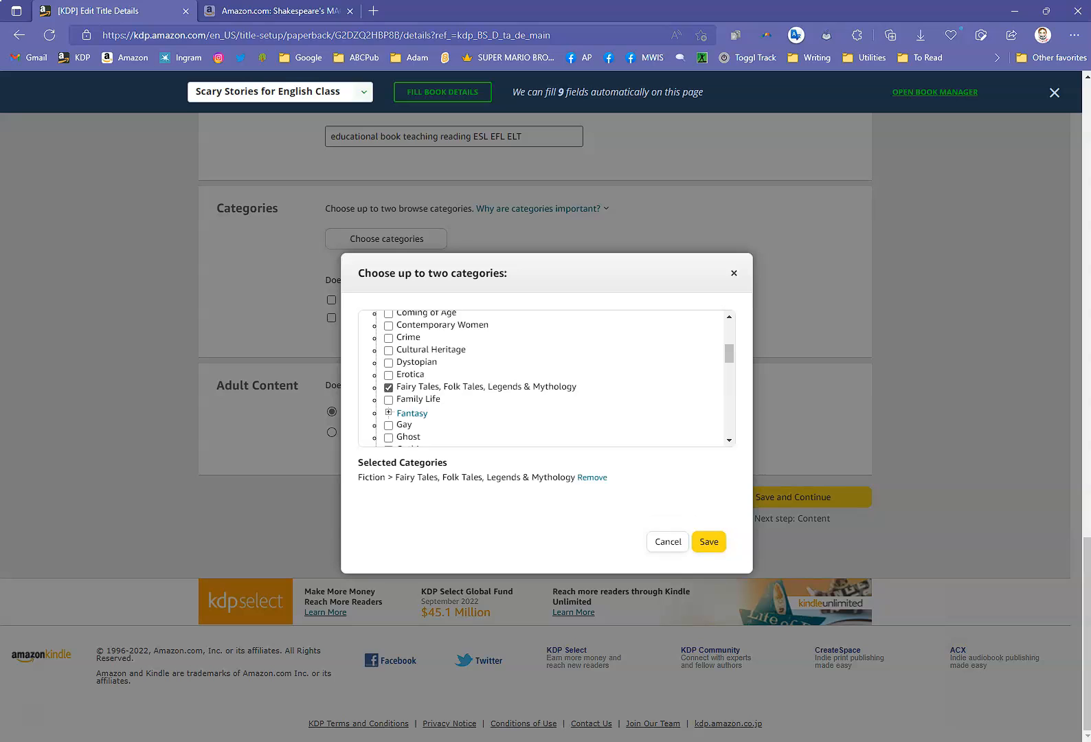
# Add Education & Reference > Foreign Language Study > English as a Second Language as the second category and save the category selection.
pyautogui.scroll(-9, 546, 378)
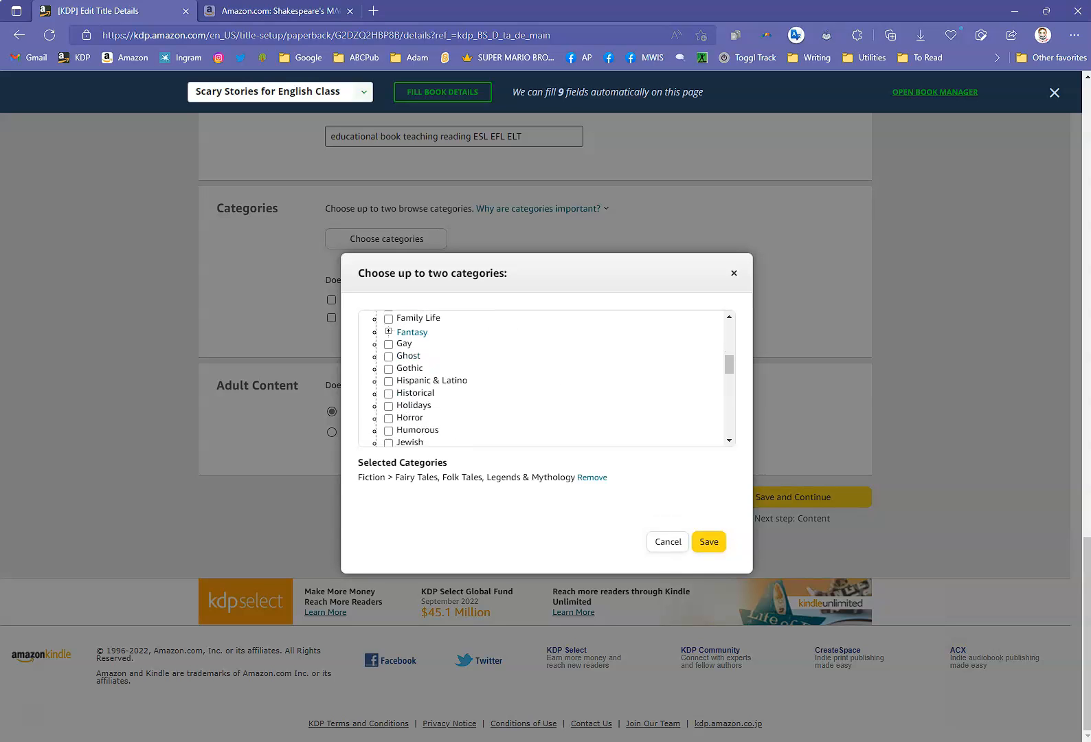
pyautogui.scroll(-5, 546, 378)
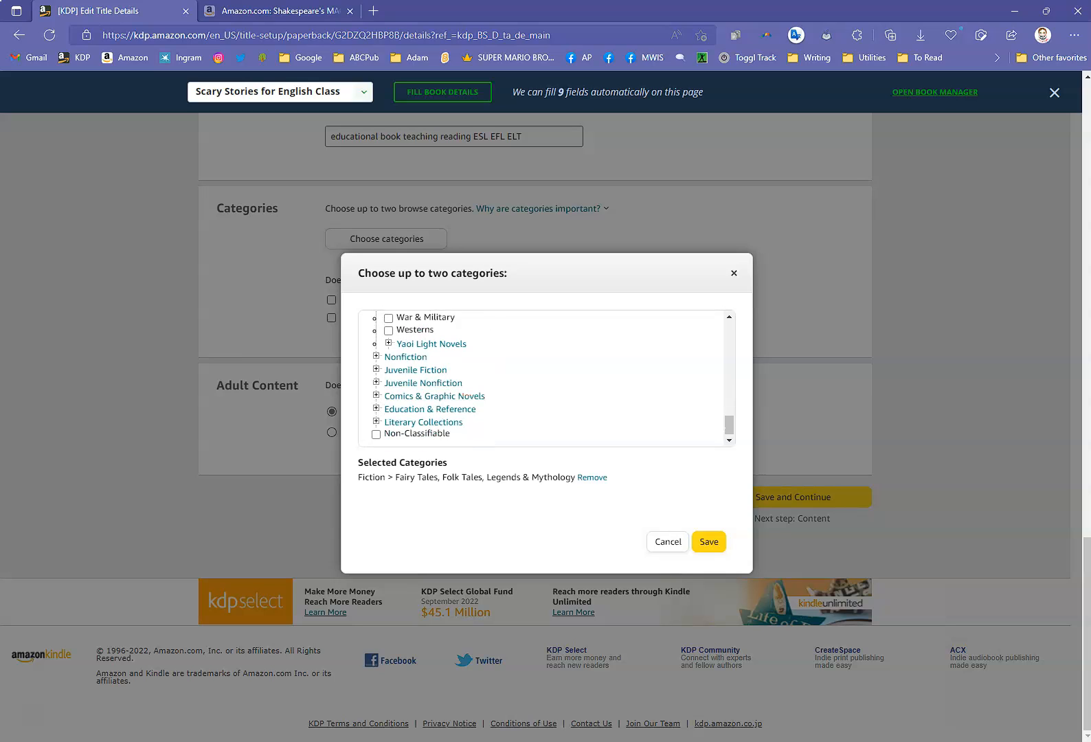
pyautogui.click(429, 409)
pyautogui.scroll(-1, 429, 410)
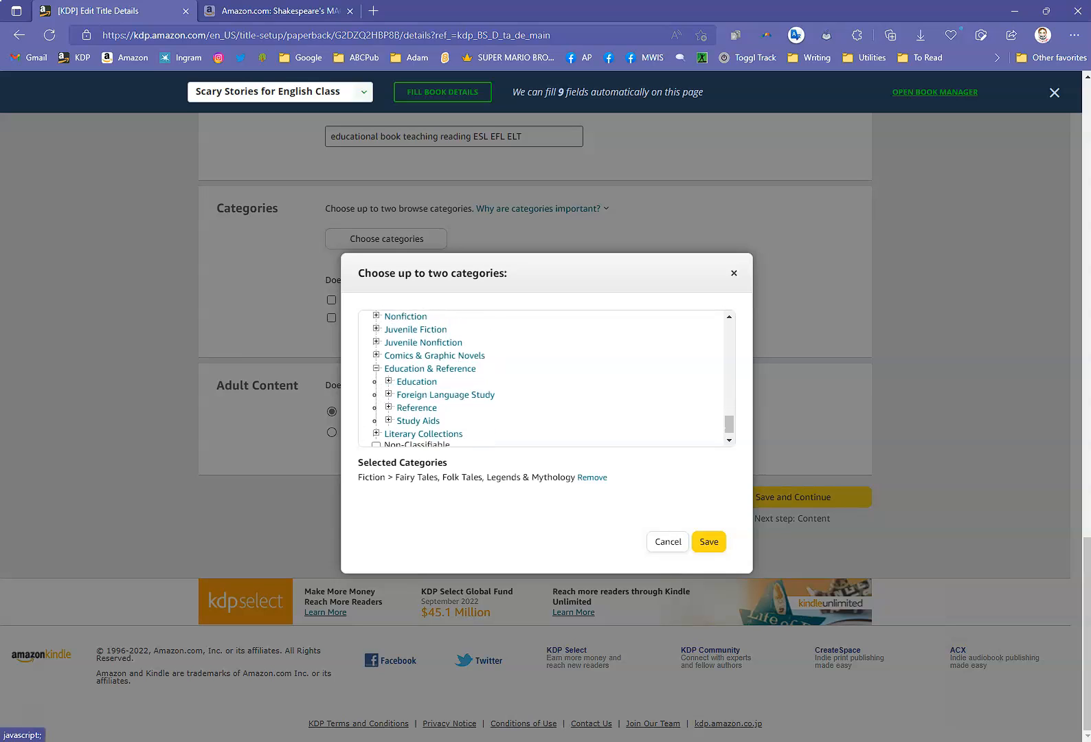
pyautogui.click(445, 380)
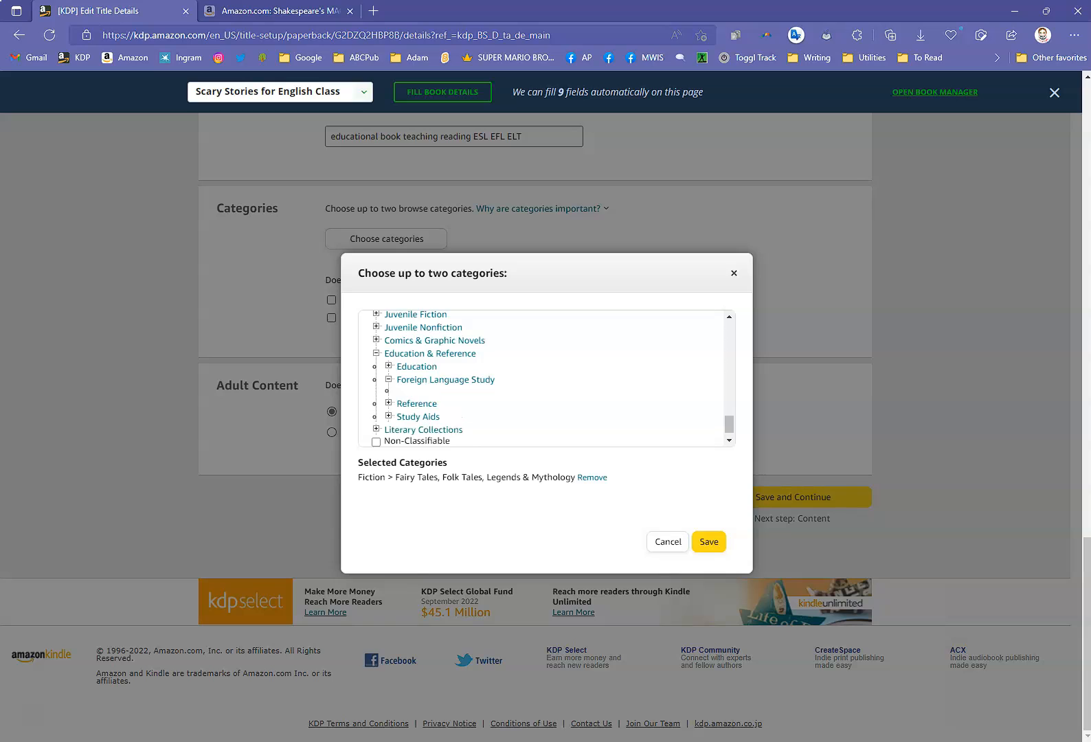
pyautogui.scroll(-2, 445, 380)
pyautogui.scroll(-3, 543, 378)
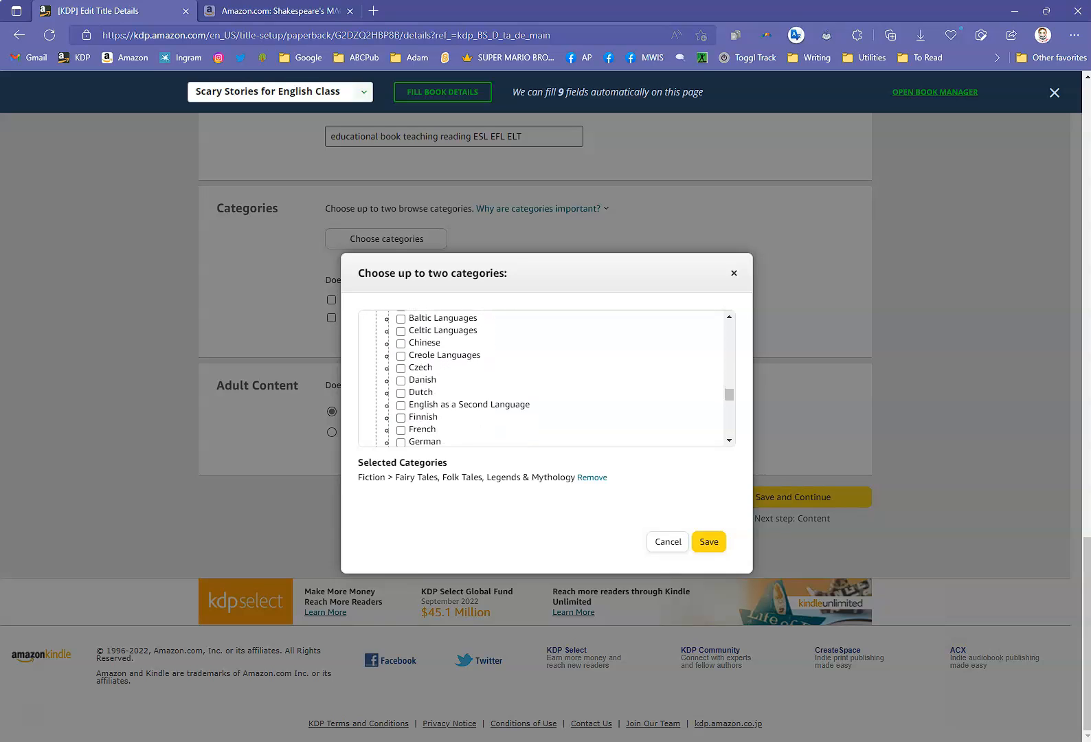
pyautogui.click(401, 406)
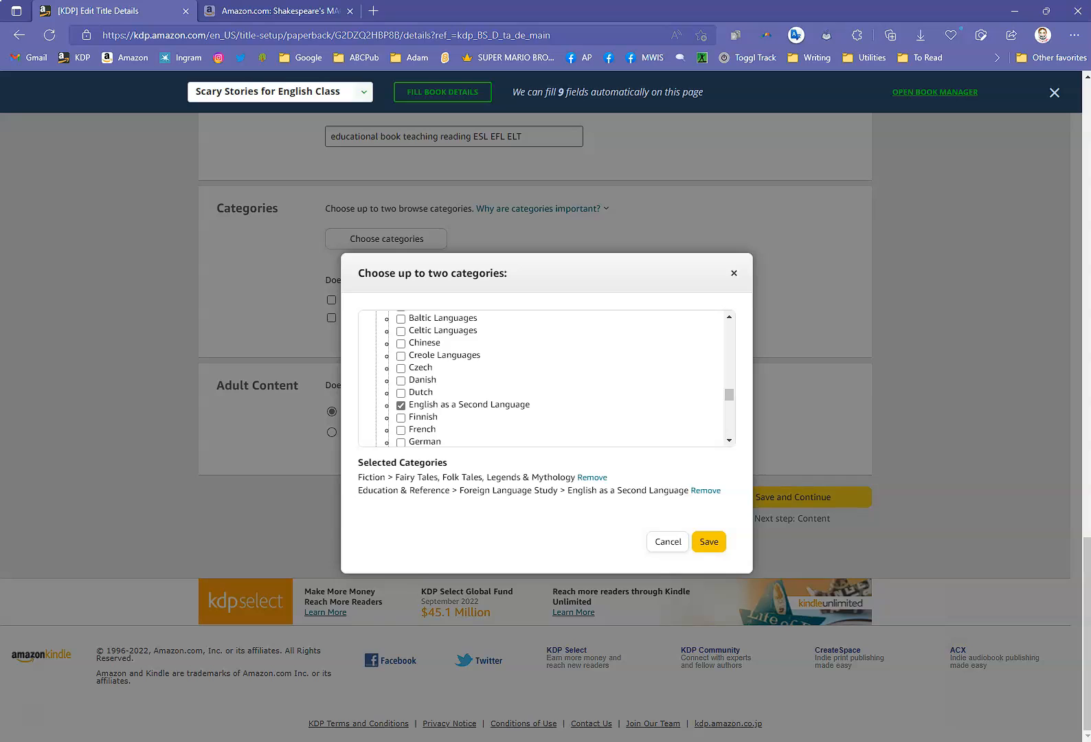
pyautogui.click(708, 542)
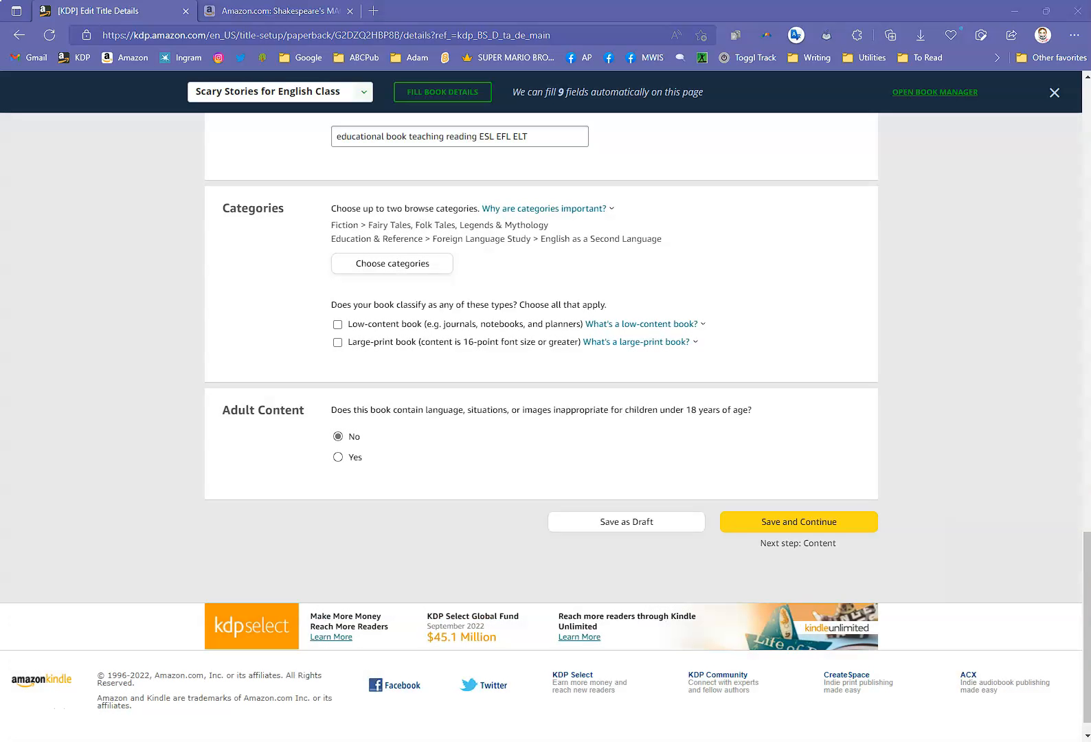
# Try marking the book as low-content and as large-print, read the explanation of each type, and clear both options.
pyautogui.click(337, 324)
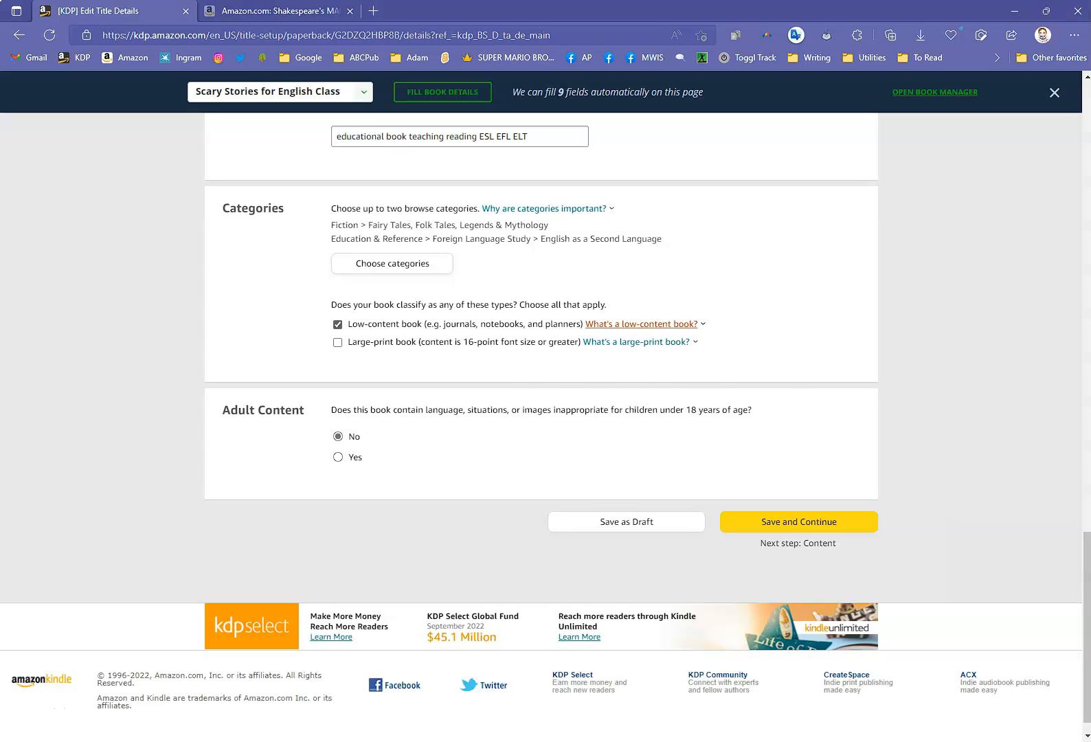
pyautogui.click(641, 323)
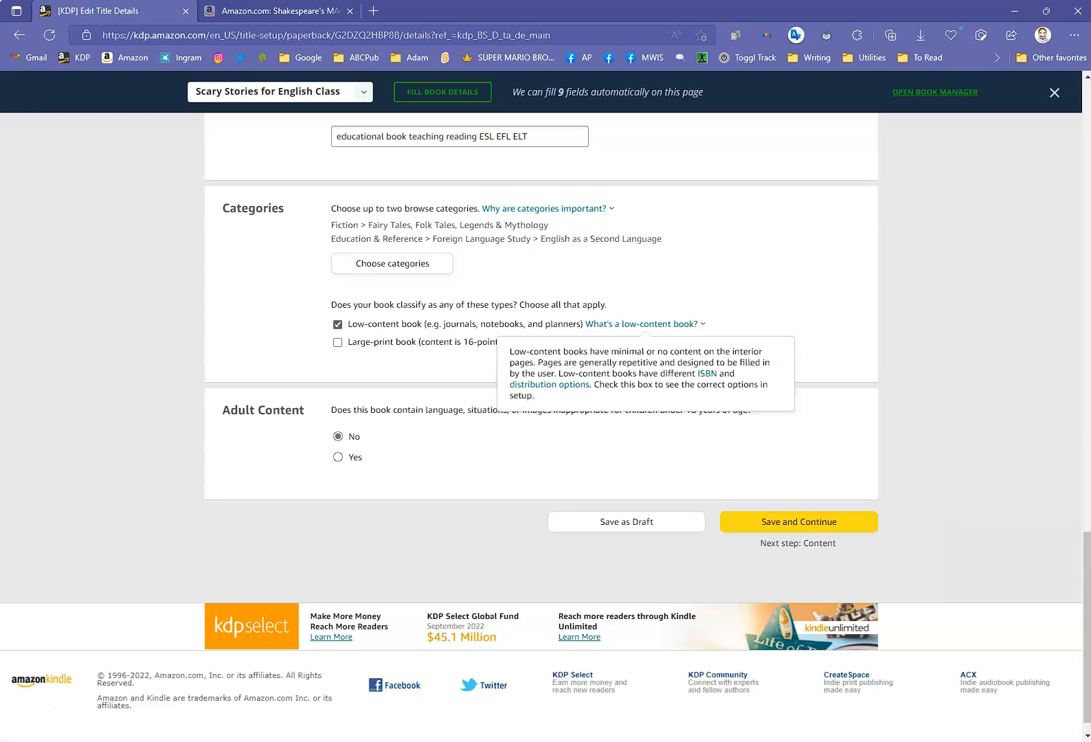
pyautogui.click(337, 324)
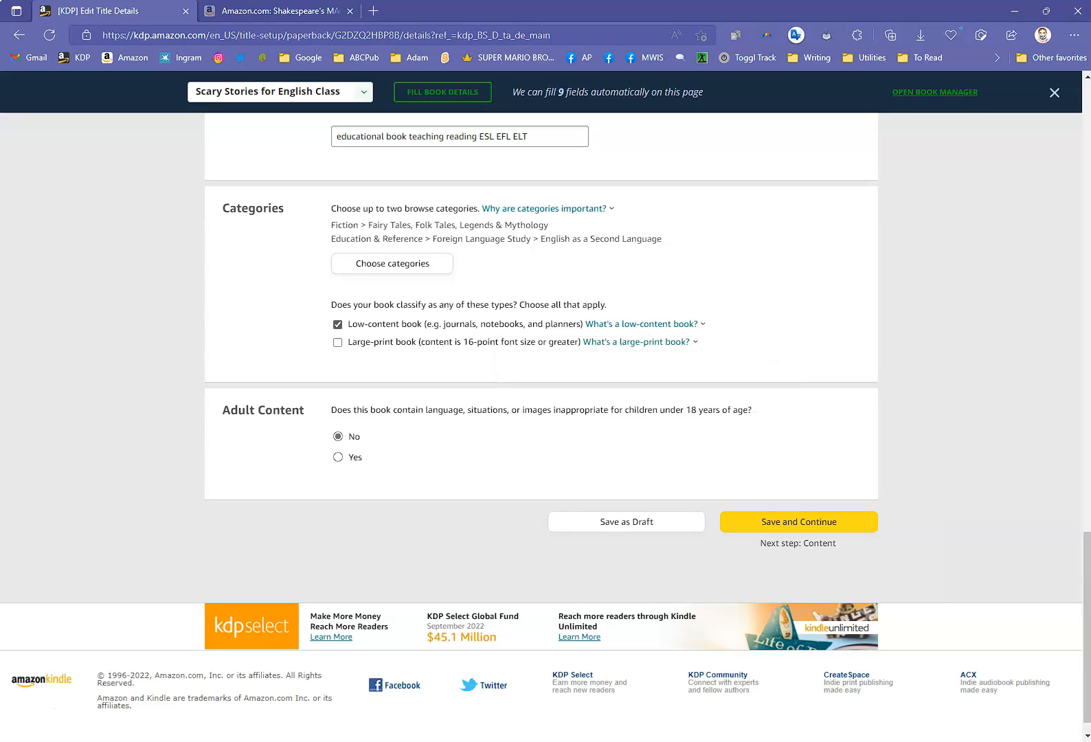
pyautogui.click(337, 324)
pyautogui.click(338, 342)
pyautogui.moveTo(636, 342)
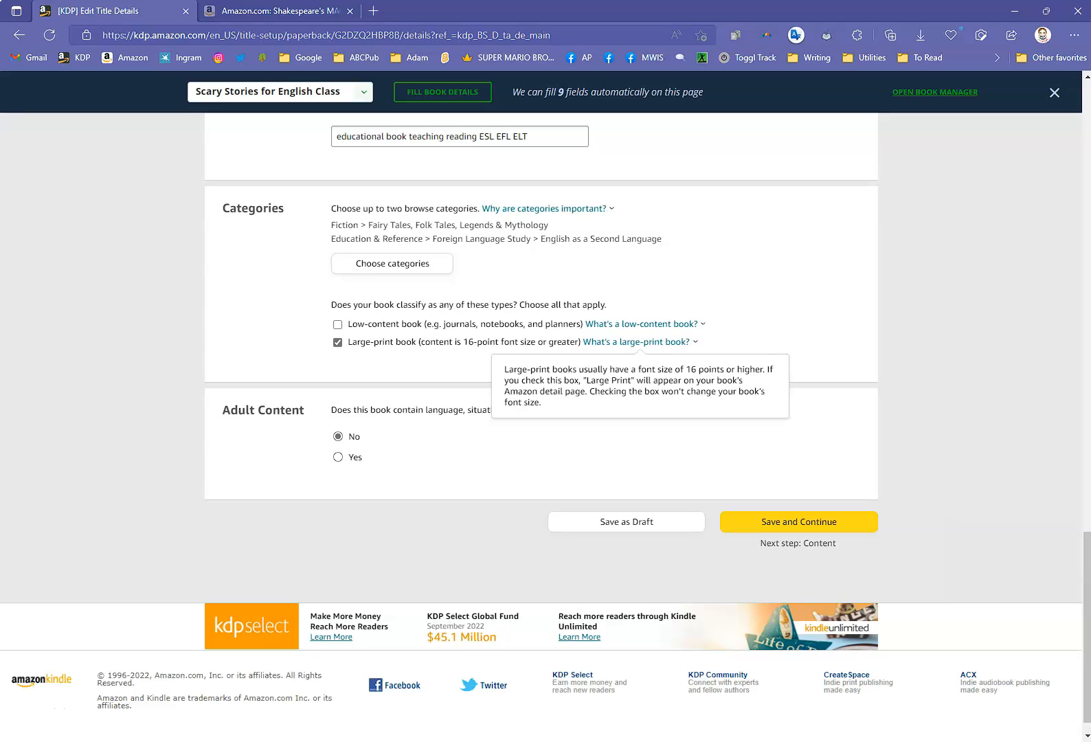
pyautogui.click(337, 342)
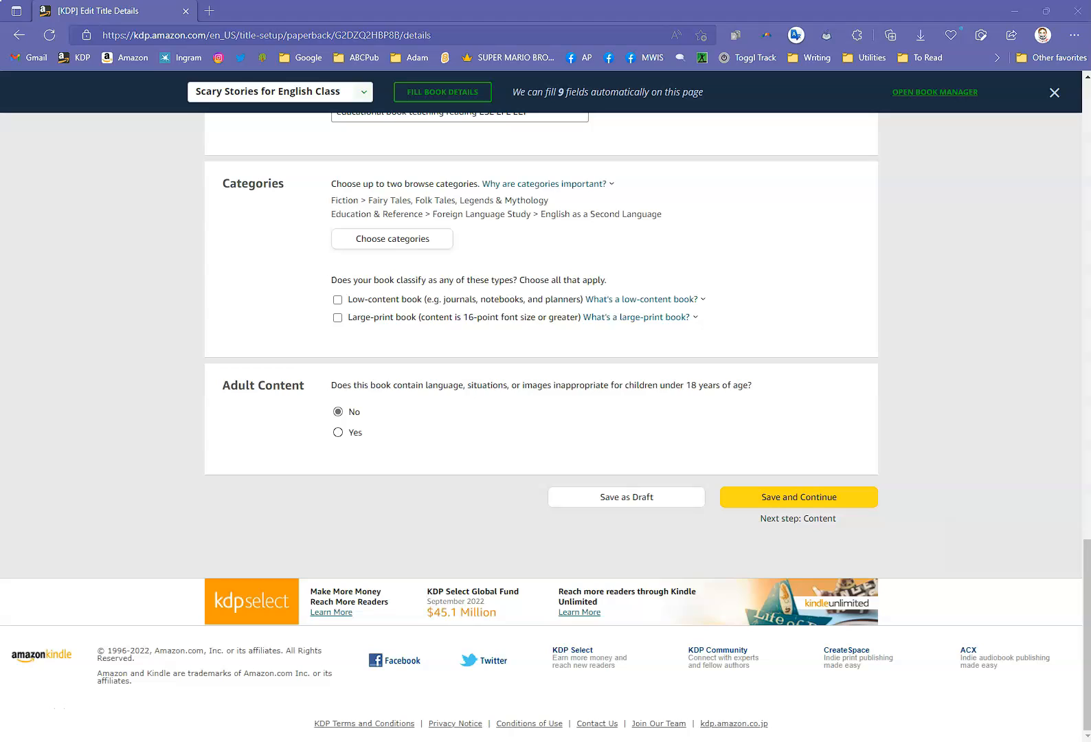
# Answer No to the adult content question, then save the paperback details and continue to the content section.
pyautogui.click(338, 432)
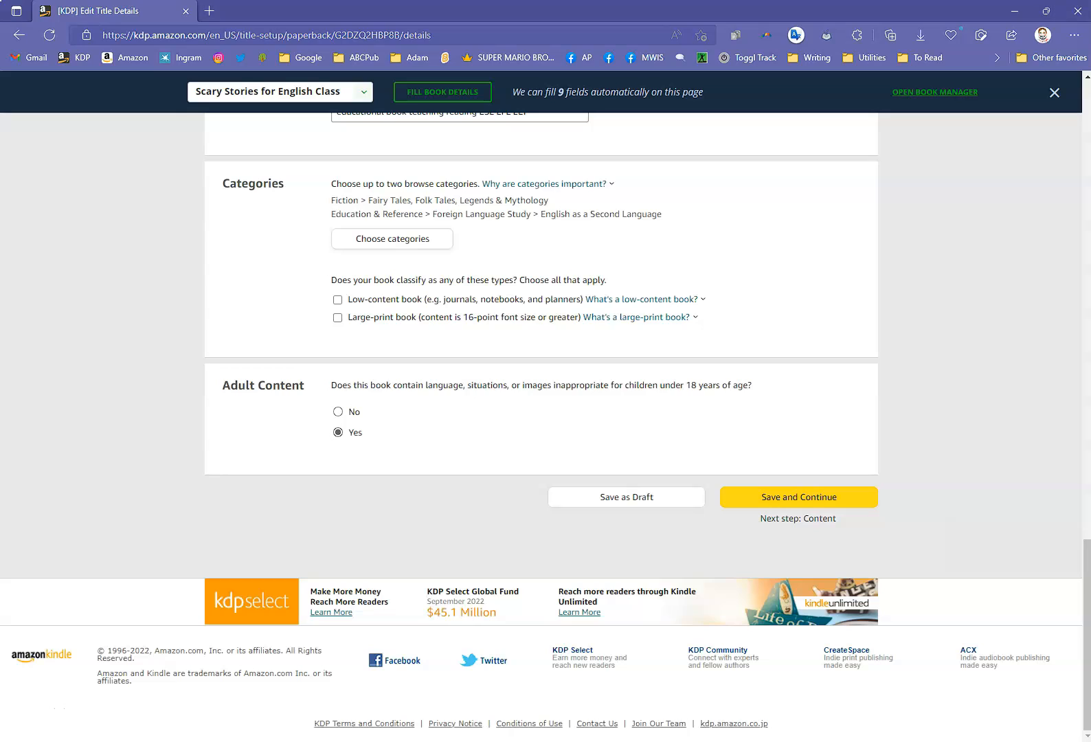
pyautogui.click(338, 411)
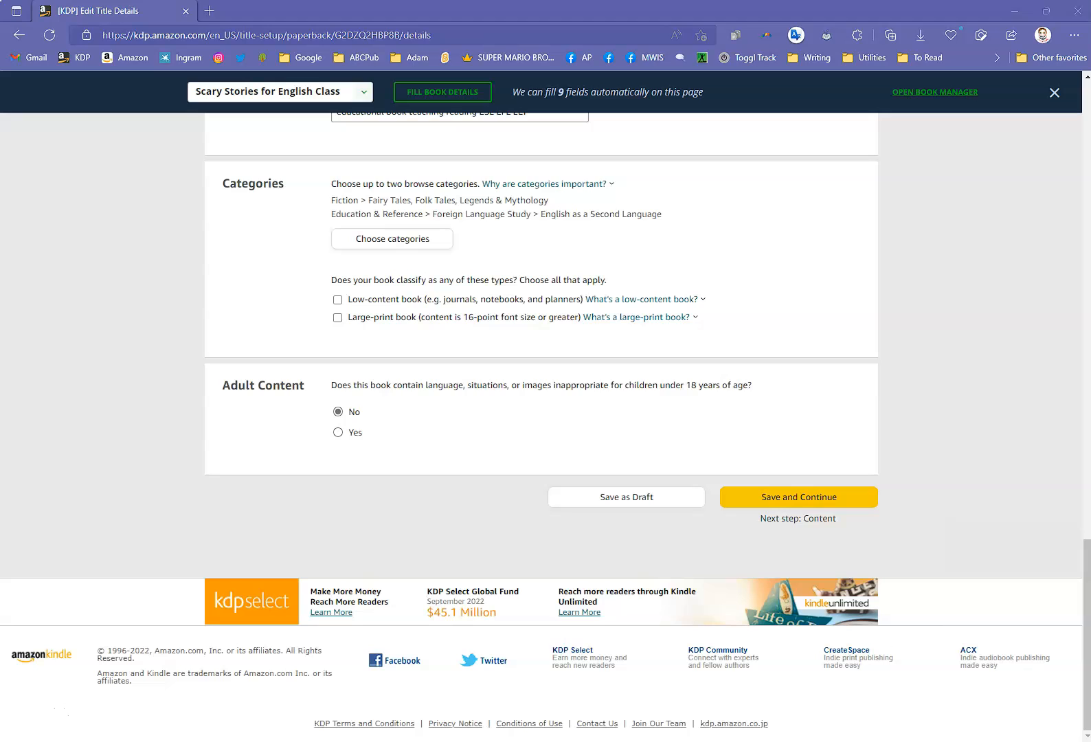
pyautogui.click(798, 496)
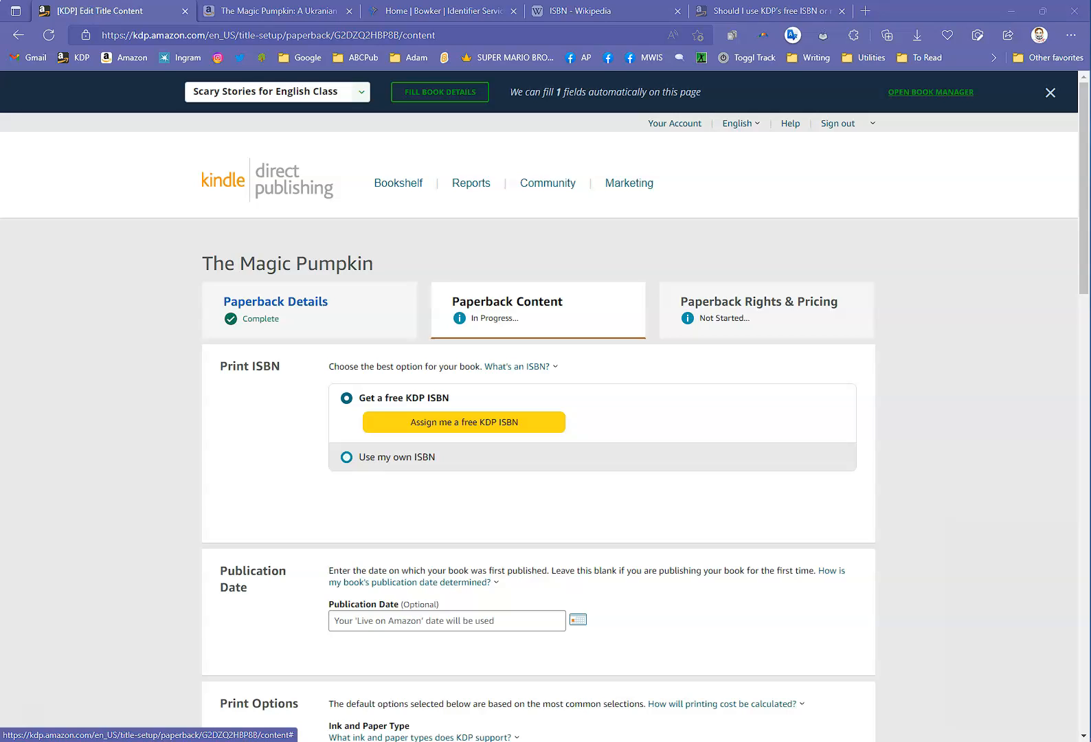
# Choose to use an own ISBN and review the title, contributor, sales and pricing data in the book's Bowker registration.
pyautogui.click(396, 457)
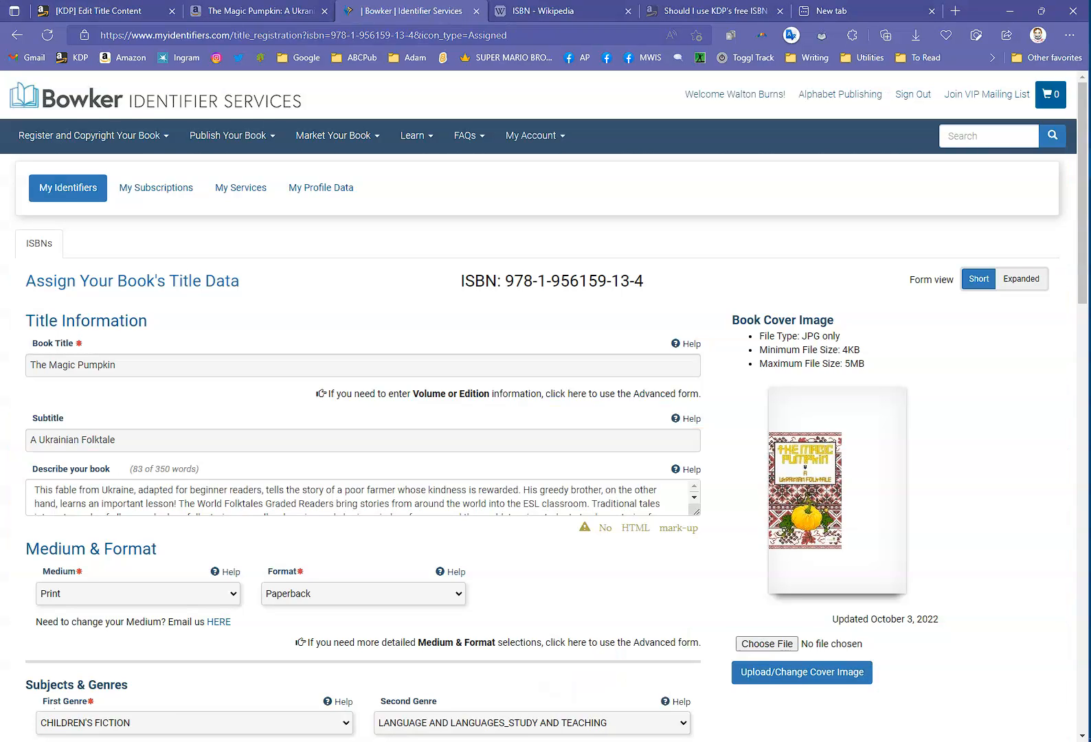
pyautogui.scroll(-1, 542, 405)
pyautogui.scroll(-2, 542, 405)
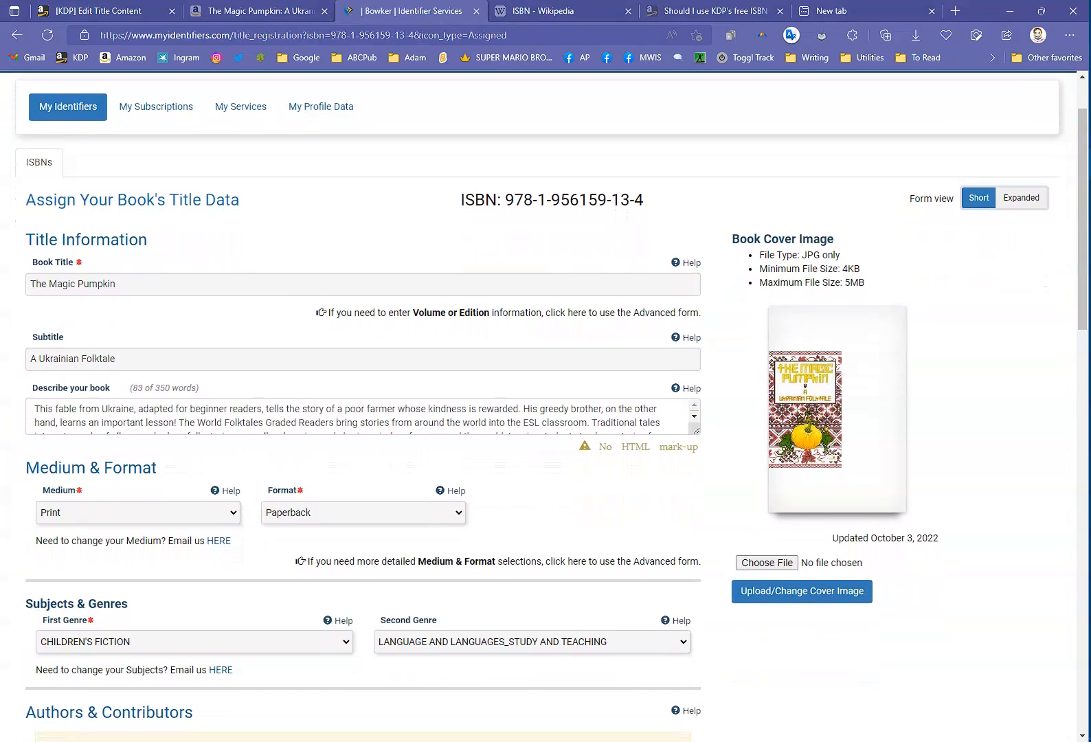
pyautogui.scroll(-2, 543, 405)
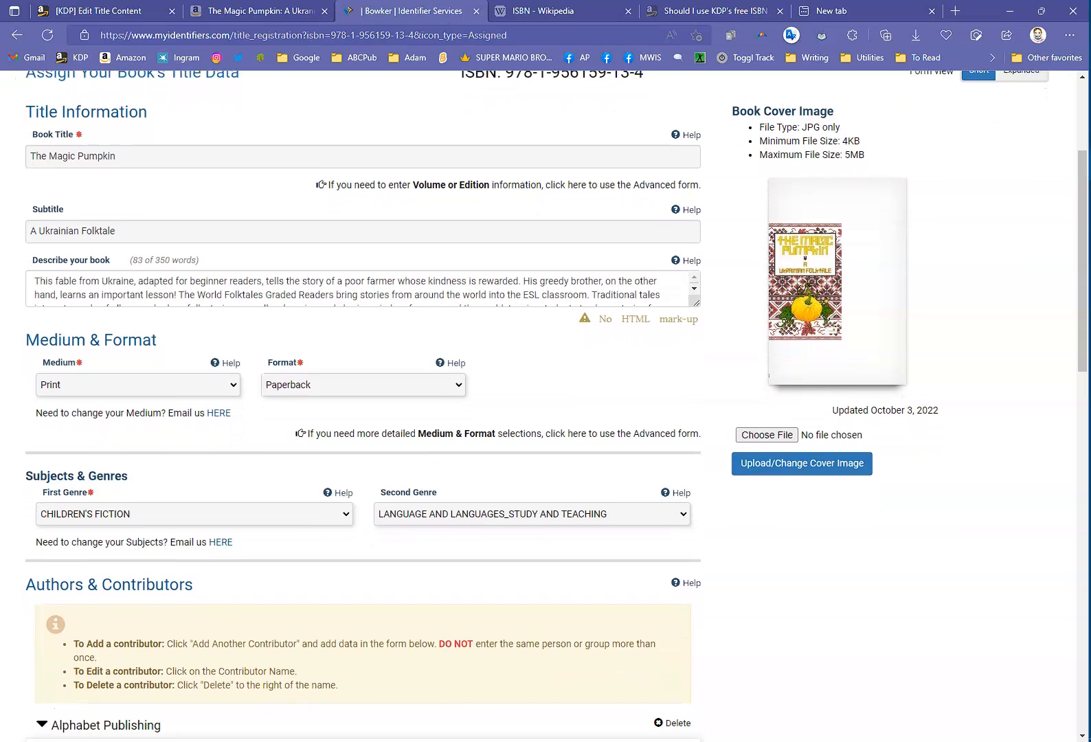
pyautogui.scroll(-2, 543, 405)
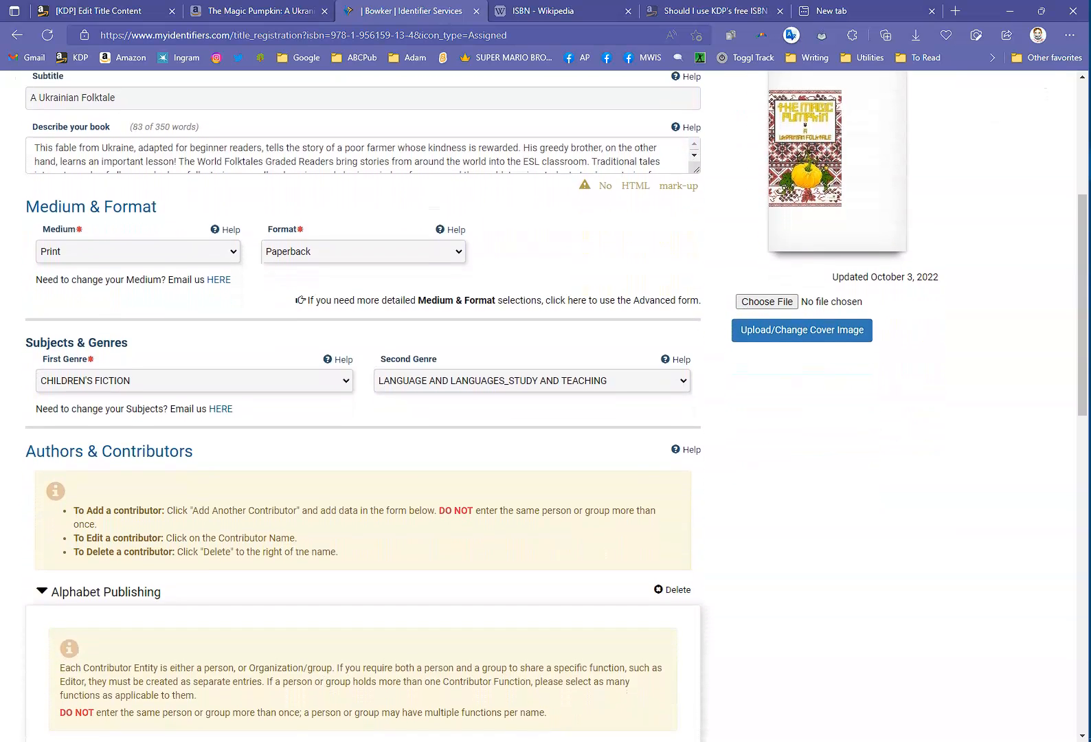
pyautogui.scroll(-2, 542, 405)
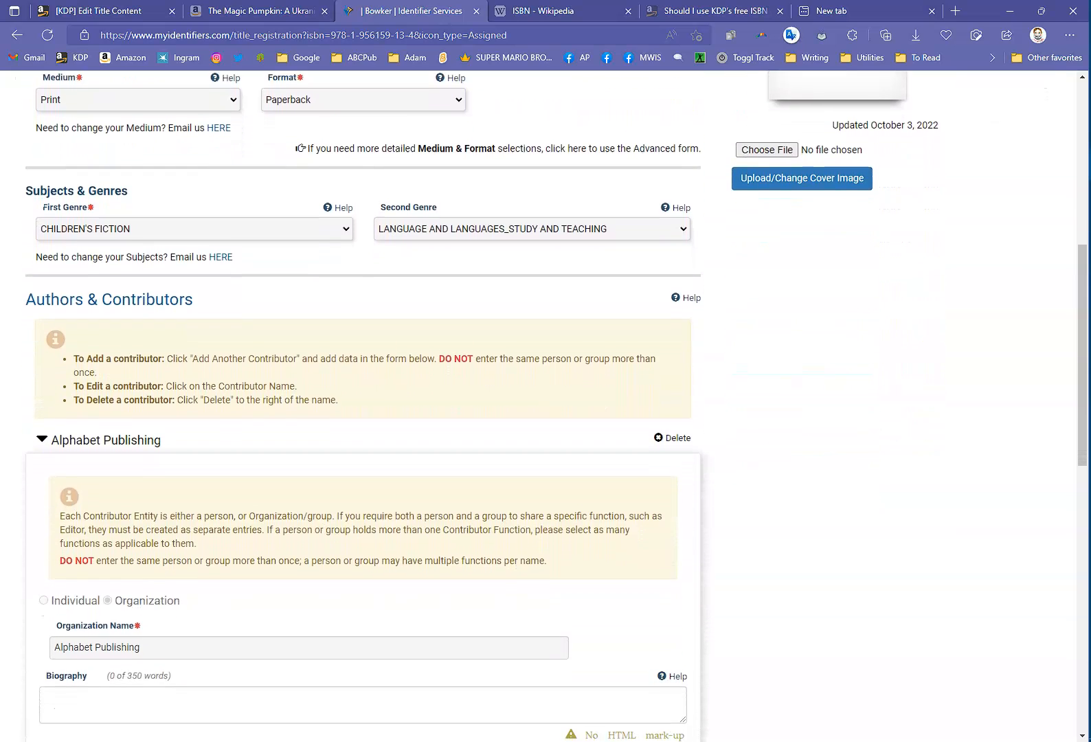
pyautogui.scroll(-2, 543, 405)
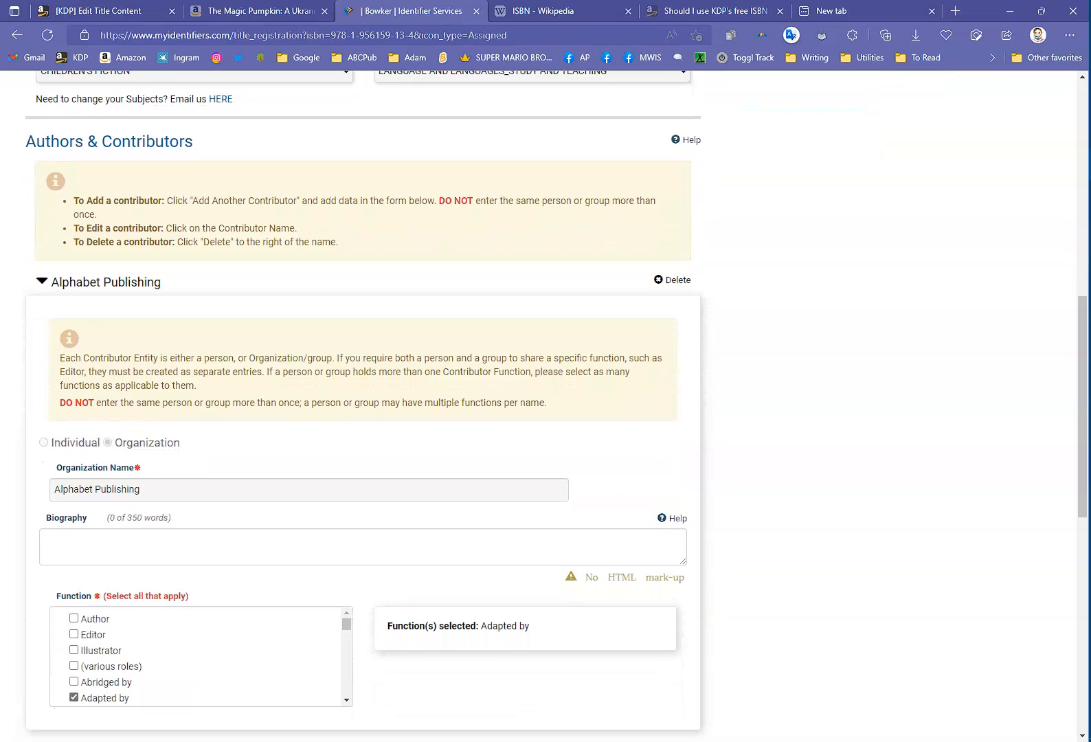
pyautogui.scroll(-3, 543, 405)
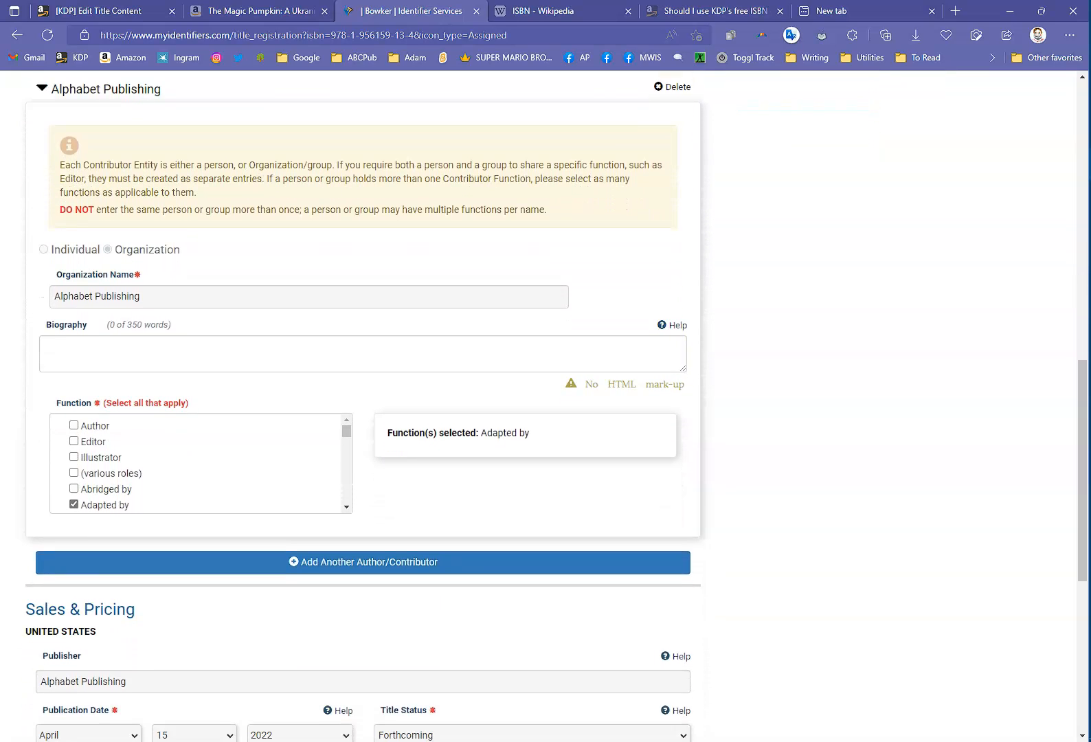
pyautogui.scroll(-3, 543, 405)
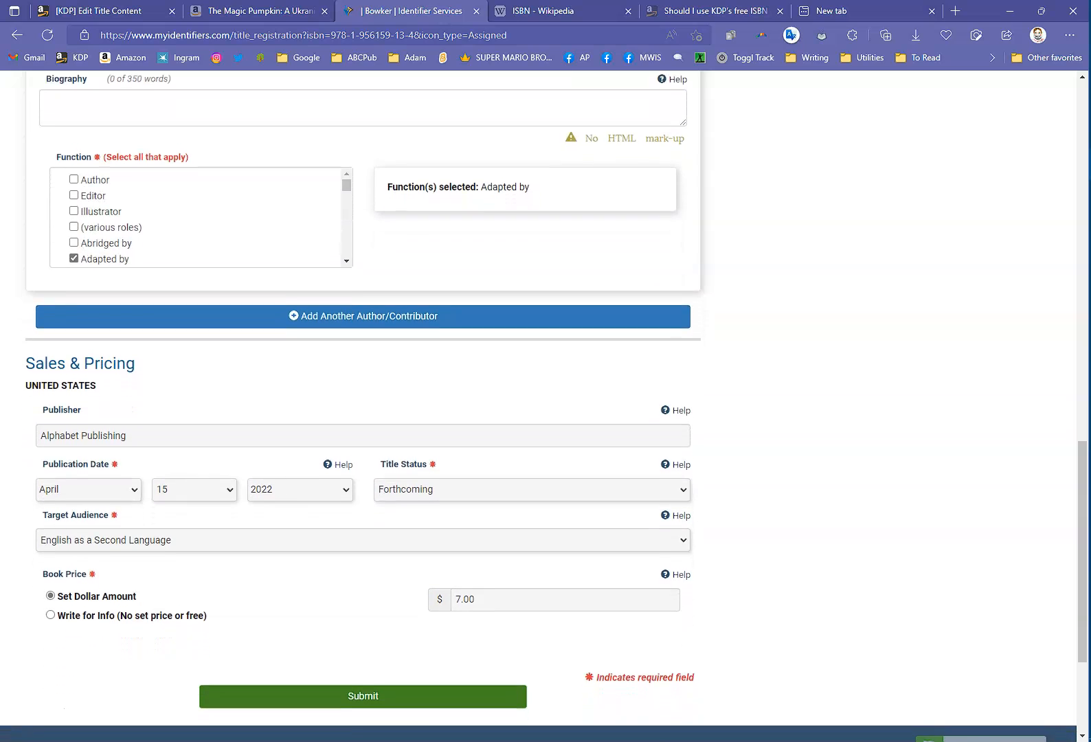
pyautogui.scroll(-1, 543, 406)
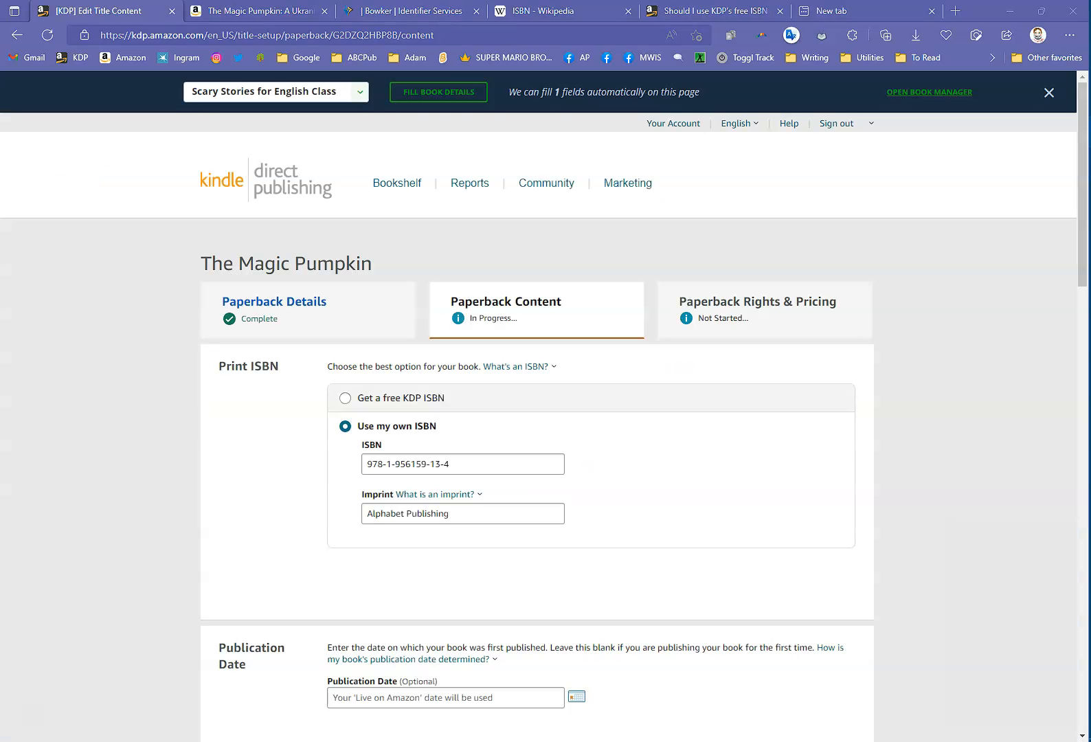
# Switch the print ISBN choice back to a free KDP ISBN.
pyautogui.click(344, 399)
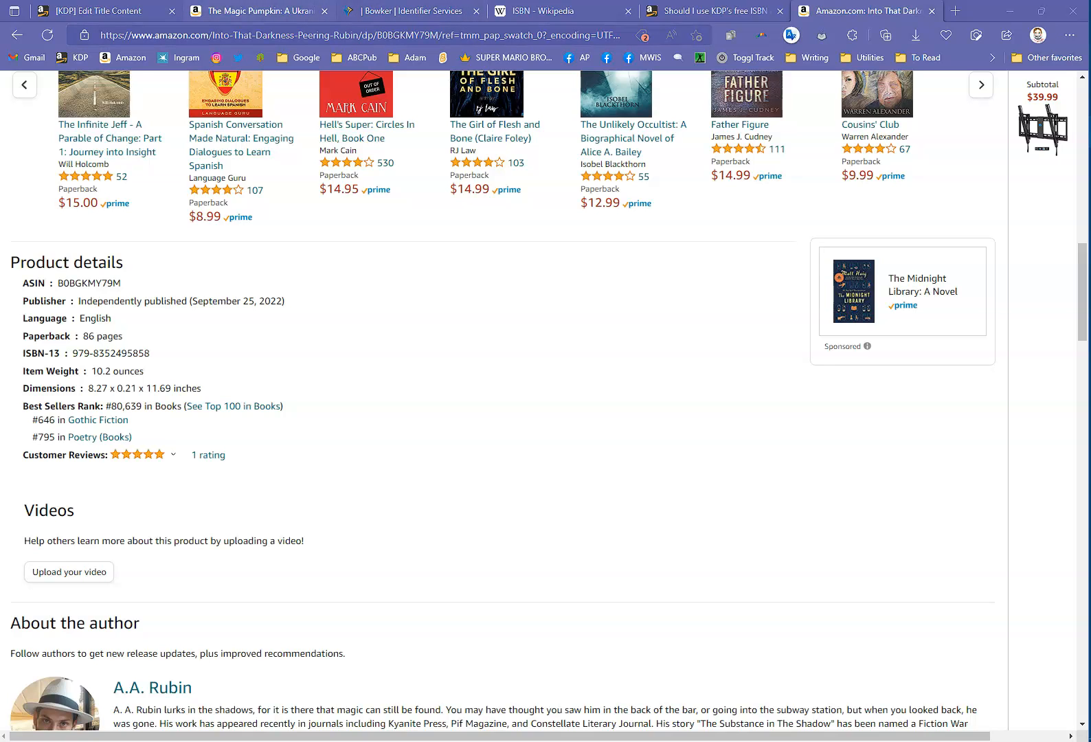
pyautogui.click(99, 10)
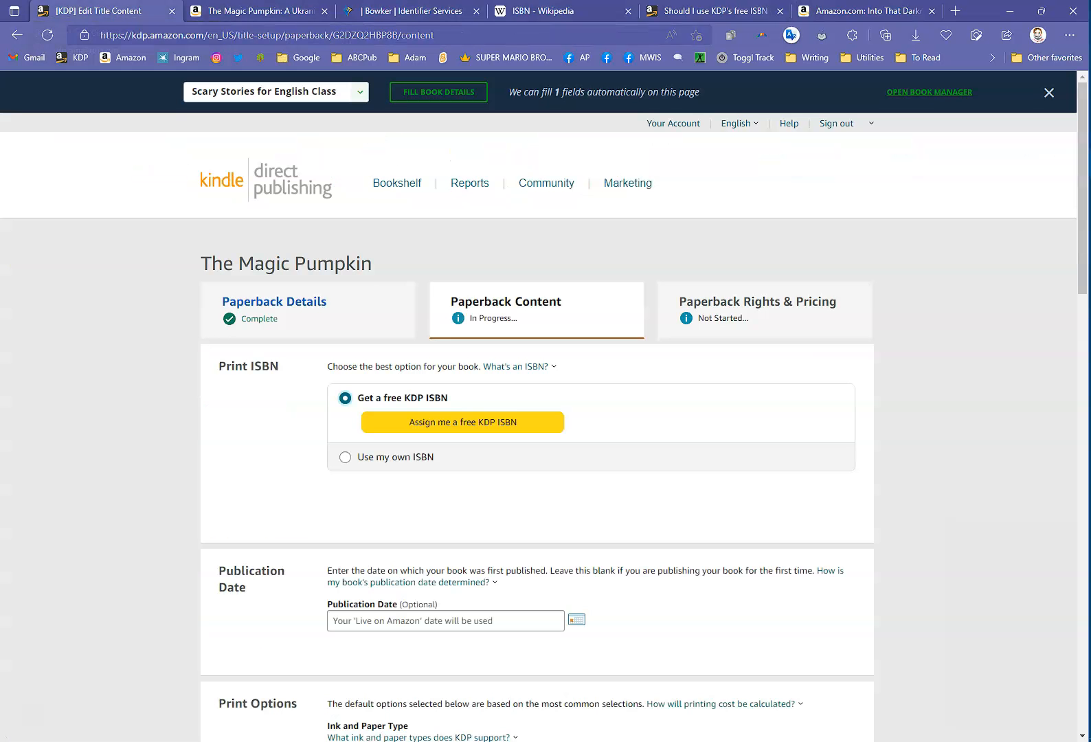
# Read how the publication date is determined and try choosing June 14, 2022 as the publication date.
pyautogui.scroll(-5, 639, 426)
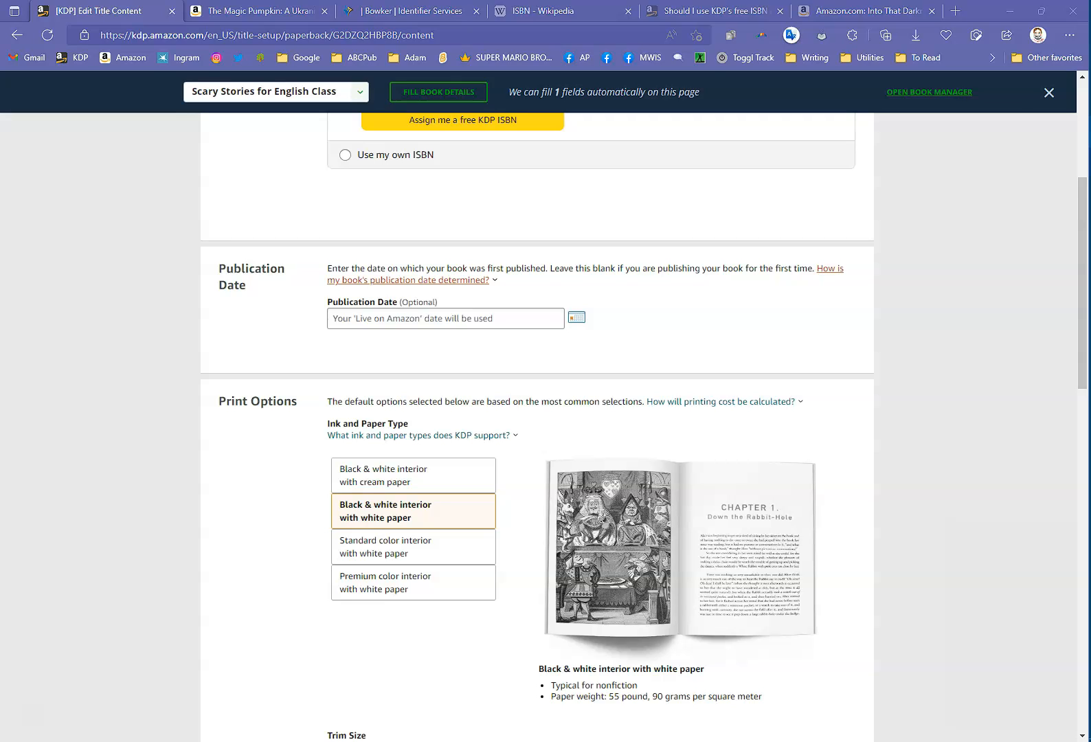
pyautogui.moveTo(425, 280)
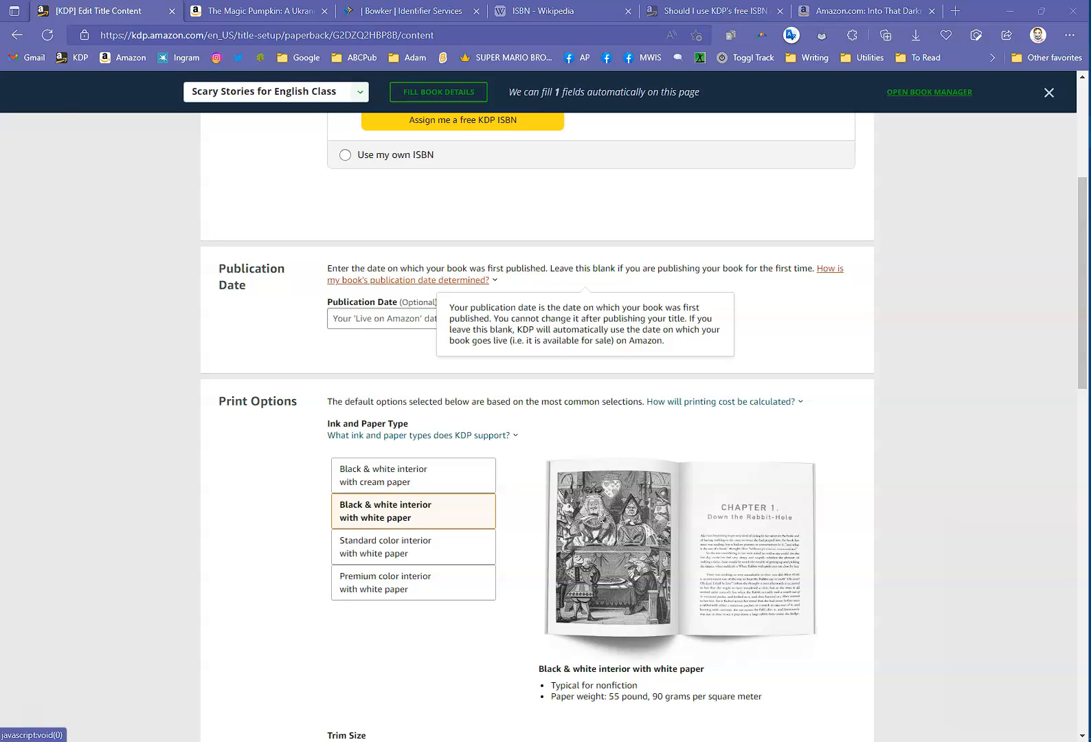
pyautogui.click(275, 323)
pyautogui.click(446, 318)
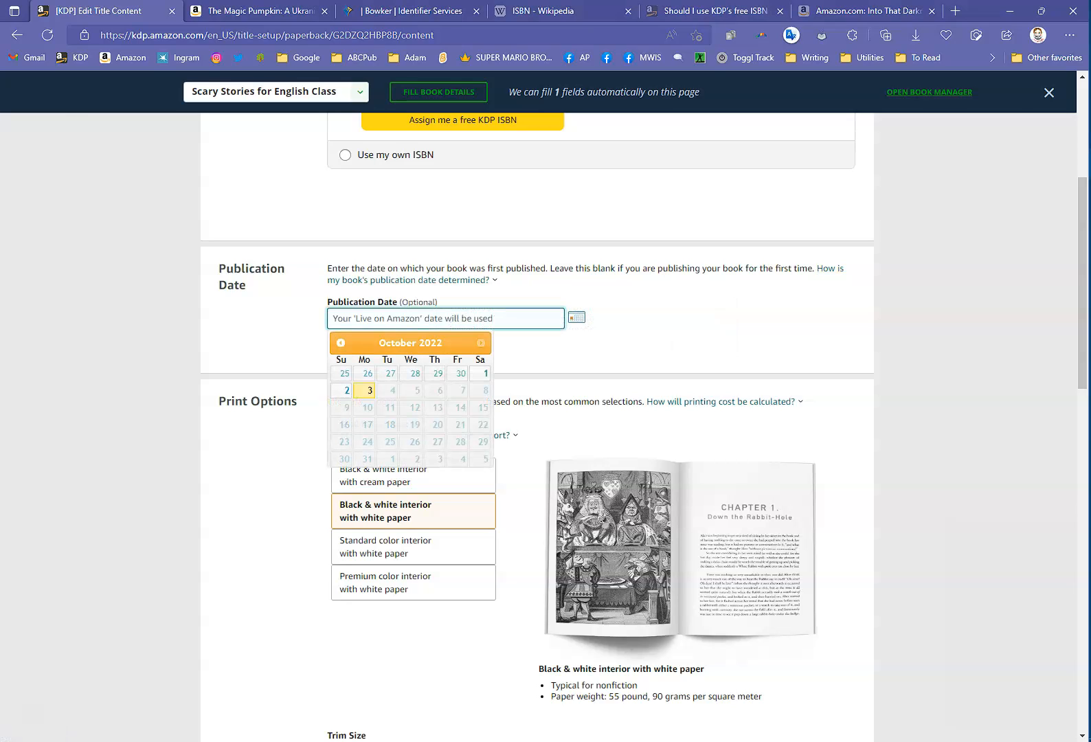
pyautogui.click(340, 342)
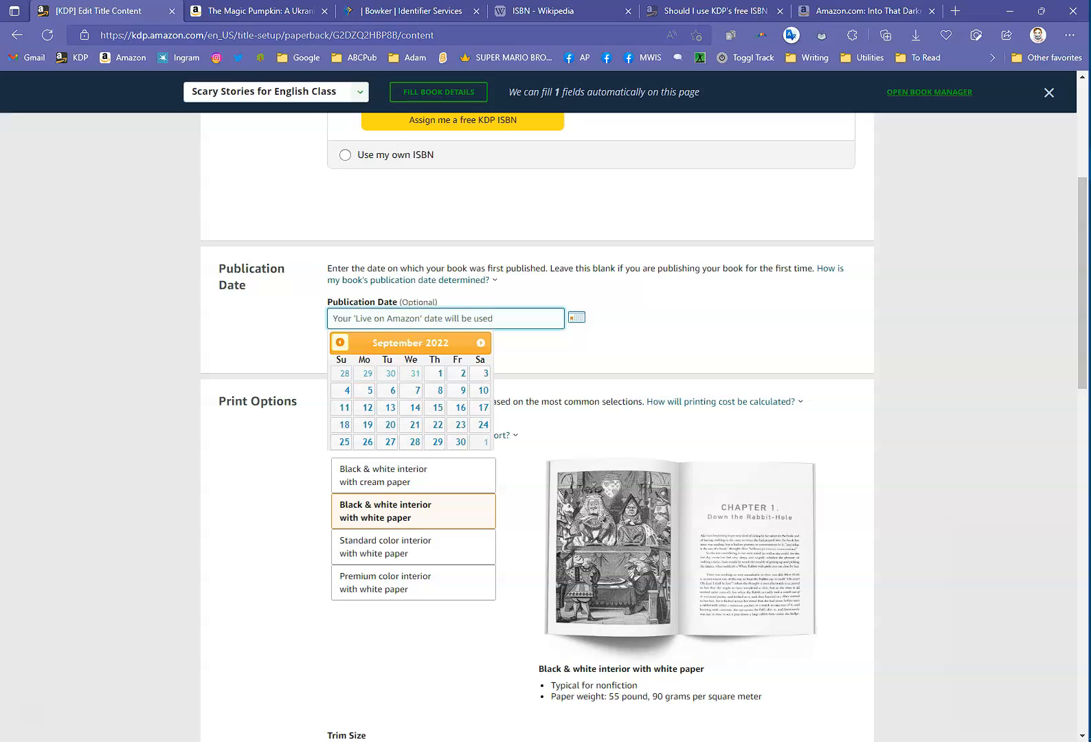
pyautogui.click(340, 342)
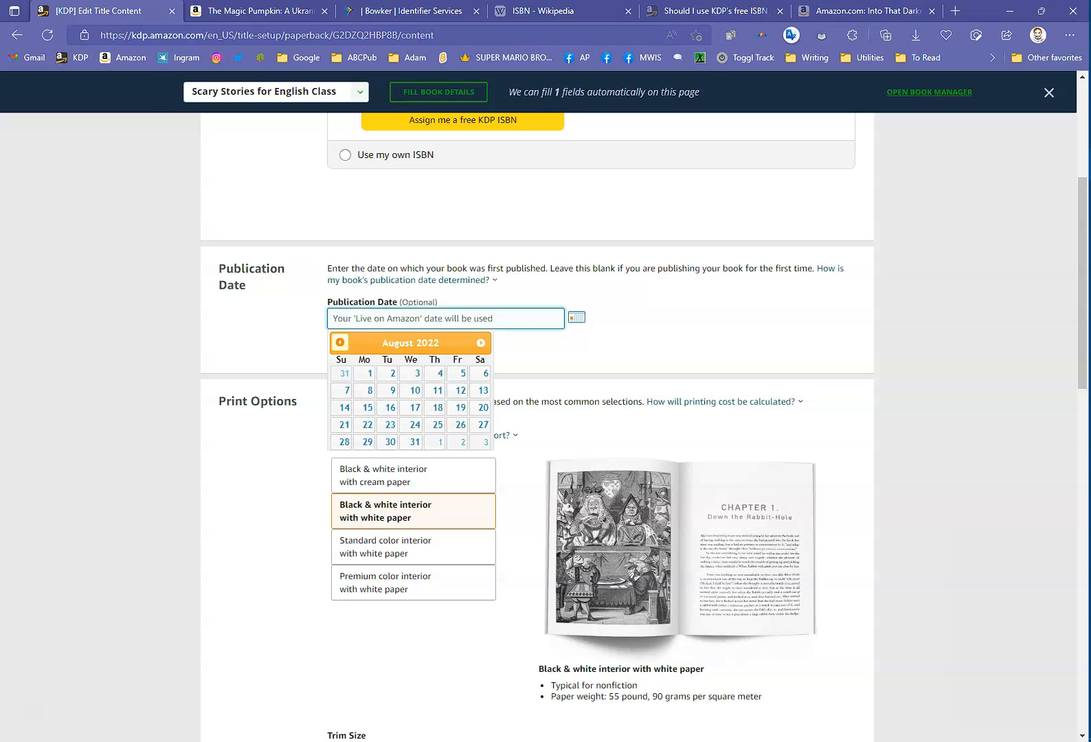
pyautogui.click(340, 342)
pyautogui.click(340, 342)
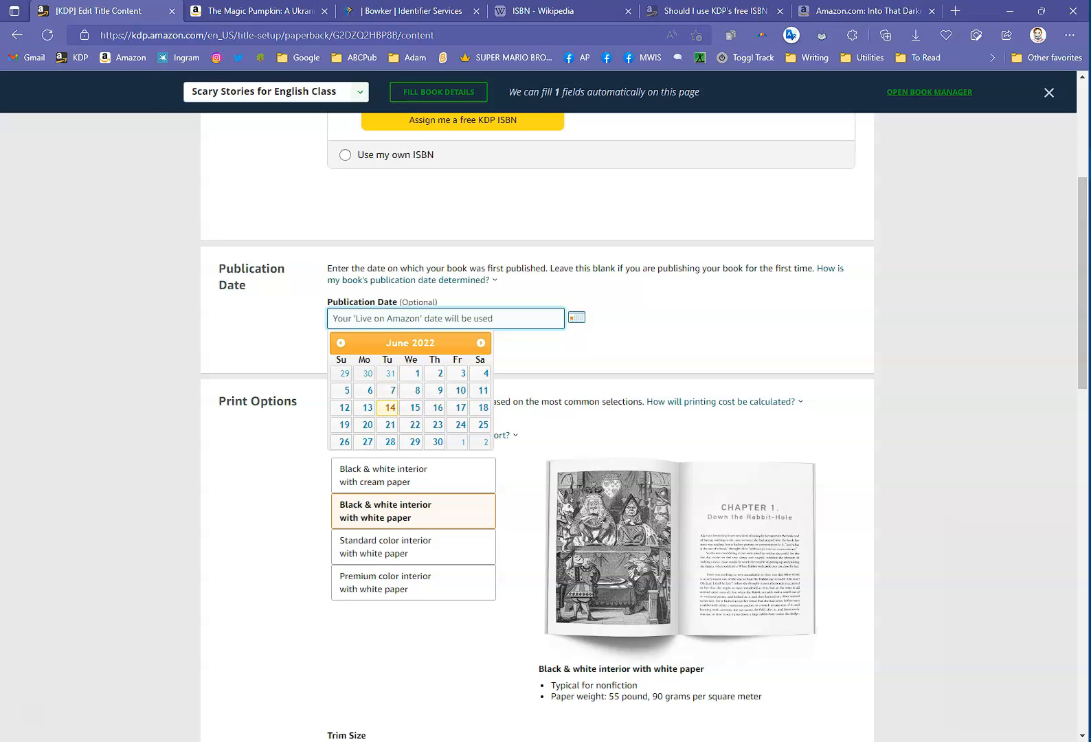
pyautogui.click(389, 408)
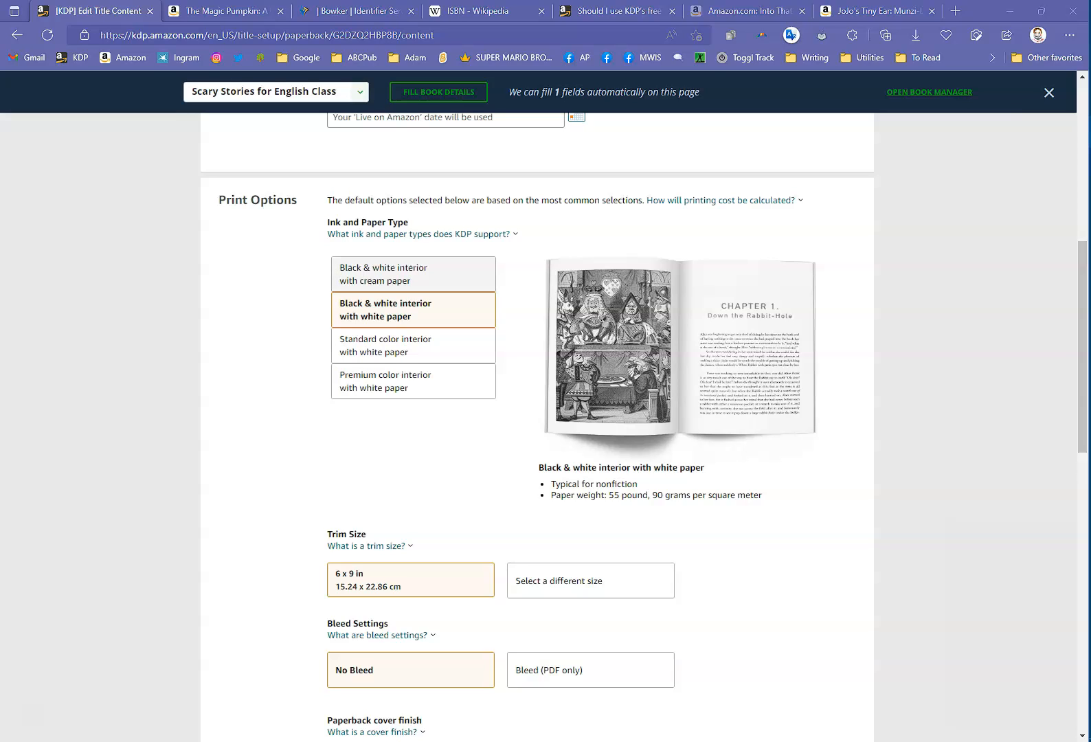
# Try the black & white interior with cream paper and switch back to white paper.
pyautogui.click(413, 274)
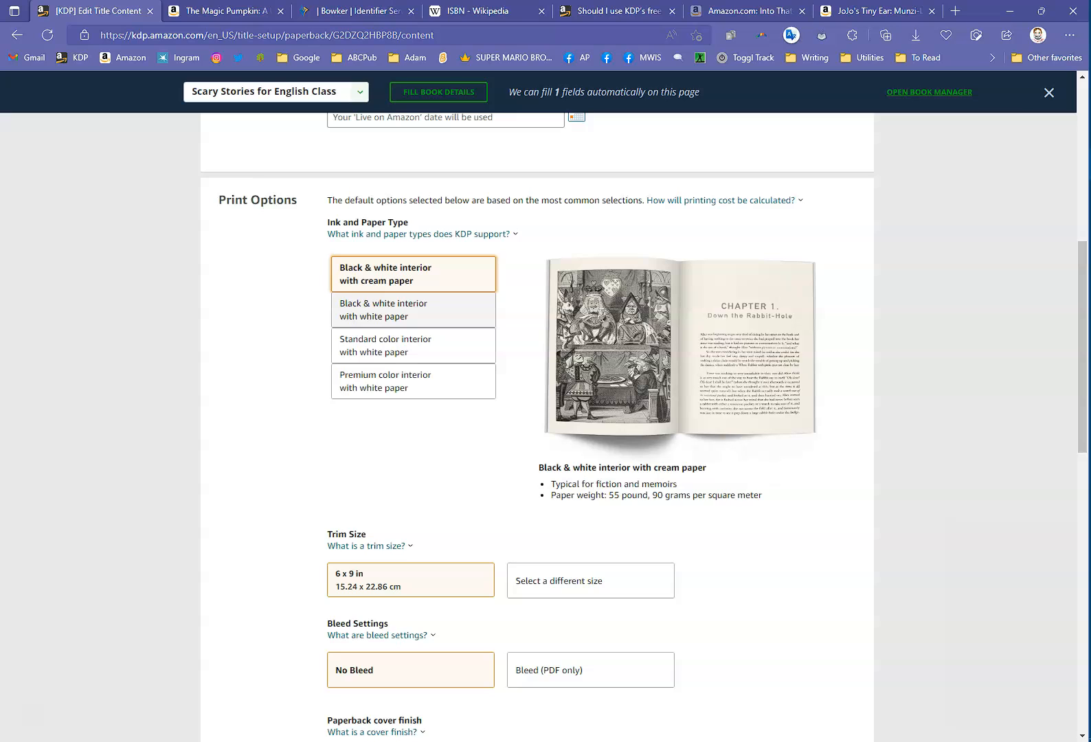
pyautogui.click(414, 310)
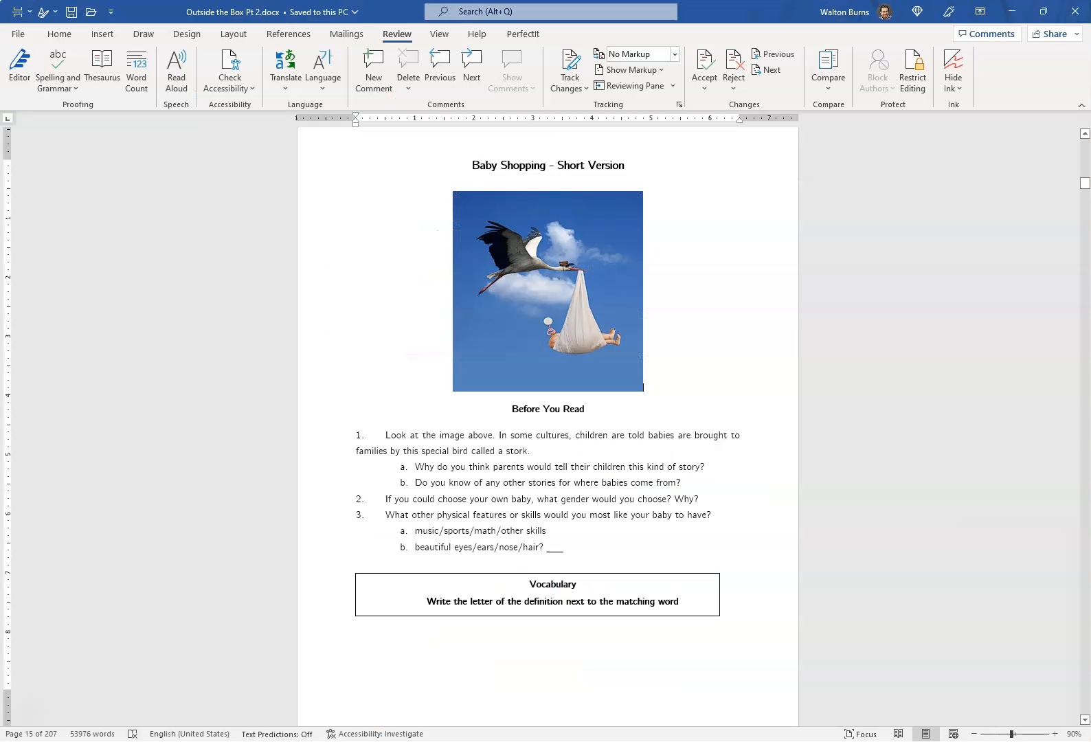
# Look through the Baby Shopping chapter in the Word draft Outside the Box Pt 2.docx as an example manuscript.
pyautogui.scroll(-1, 547, 425)
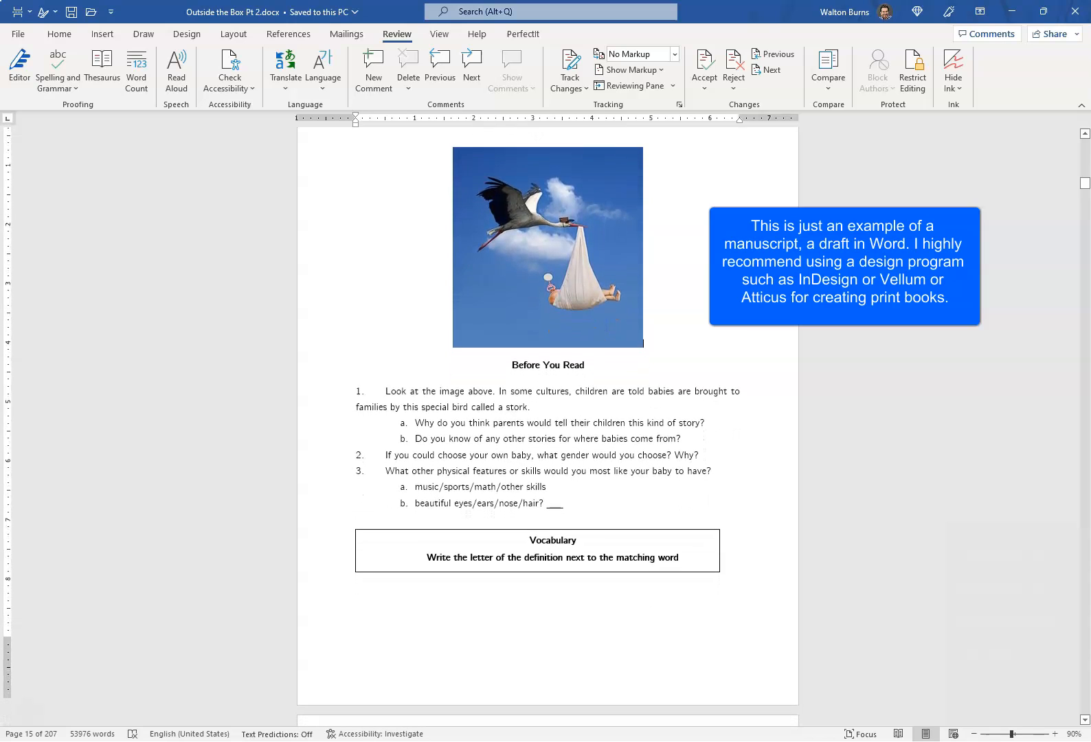
pyautogui.scroll(-6, 548, 412)
pyautogui.scroll(-7, 548, 413)
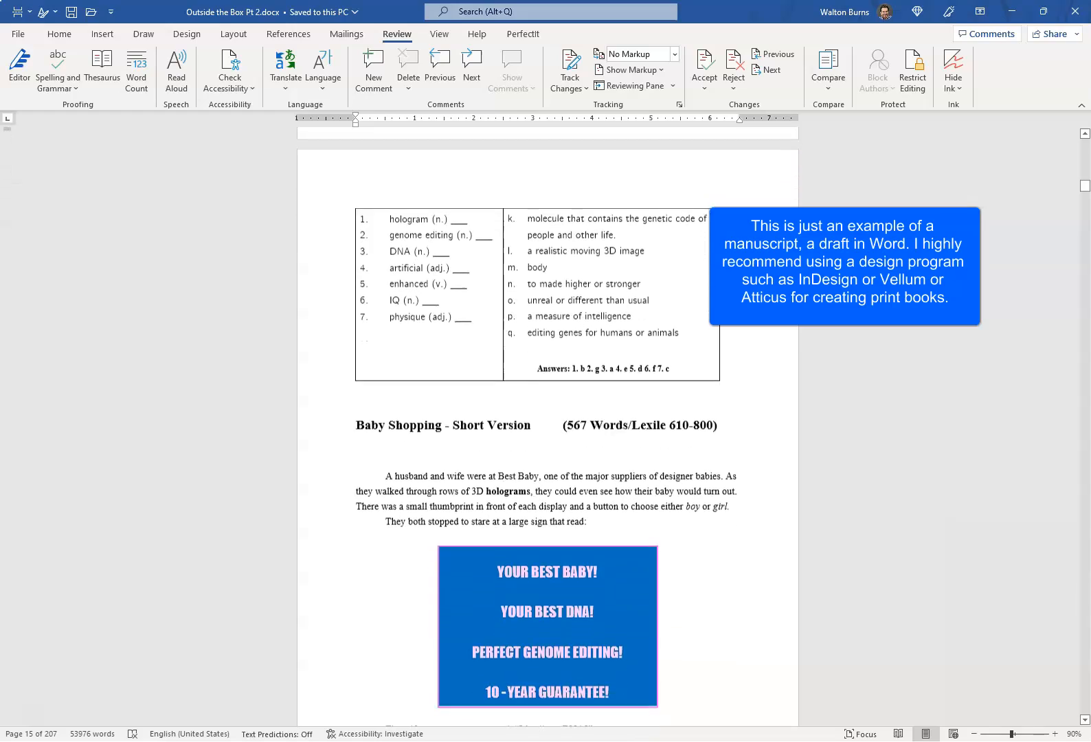
pyautogui.scroll(-7, 547, 412)
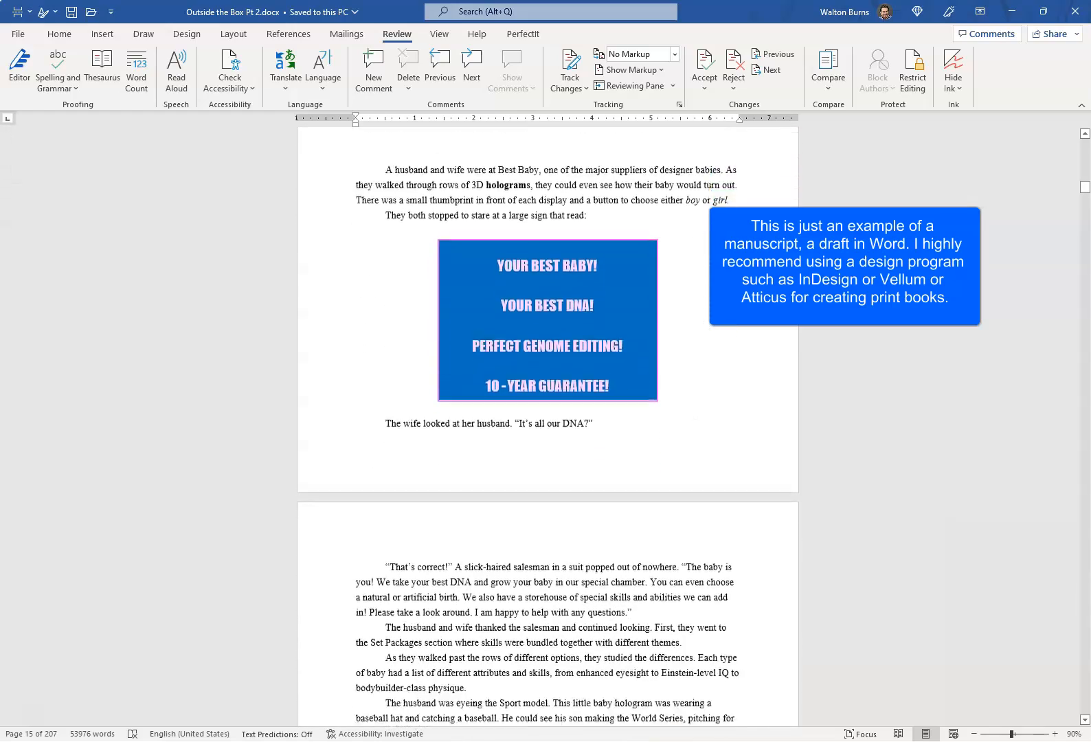
pyautogui.scroll(-7, 759, 261)
pyautogui.scroll(-3, 759, 261)
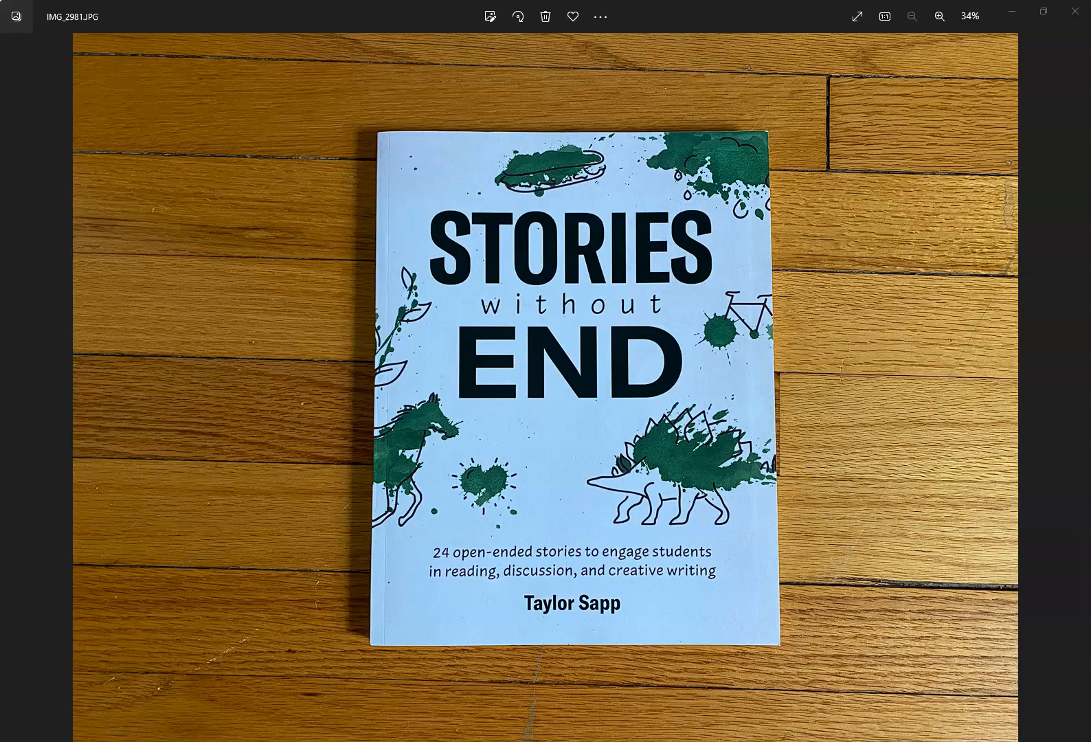
# Compare the book trim sizes in the photos IMG_2981.JPG through IMG_2985.JPG and switch back to the KDP content page.
pyautogui.press('Right')
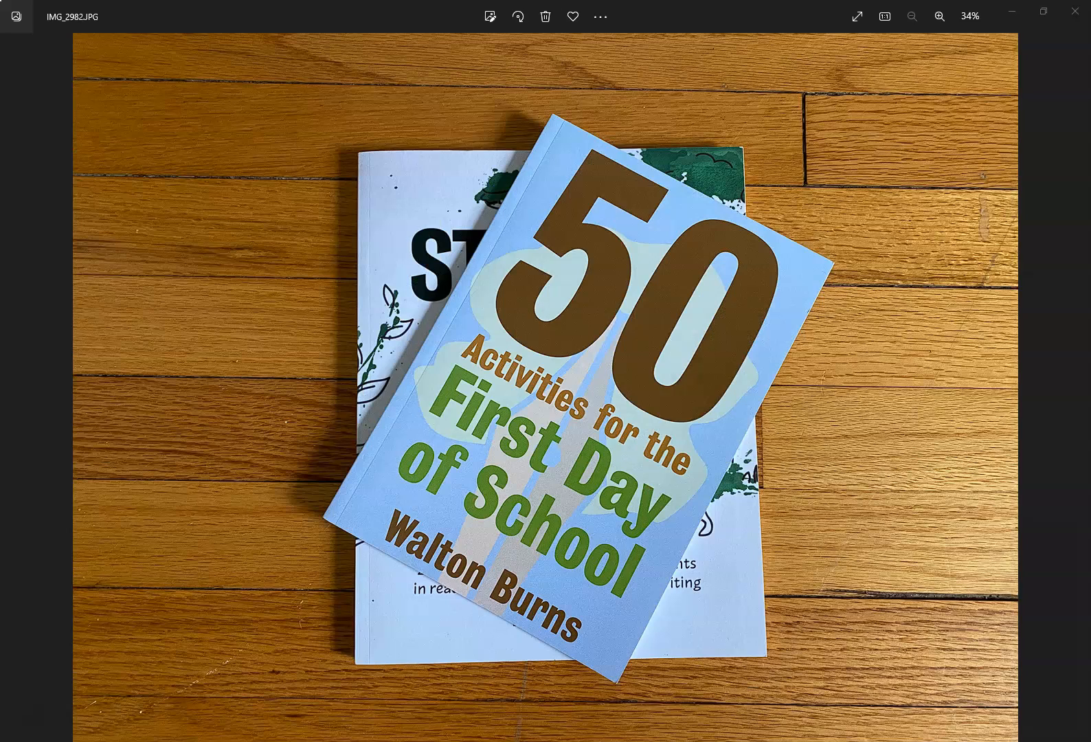
pyautogui.press('Right')
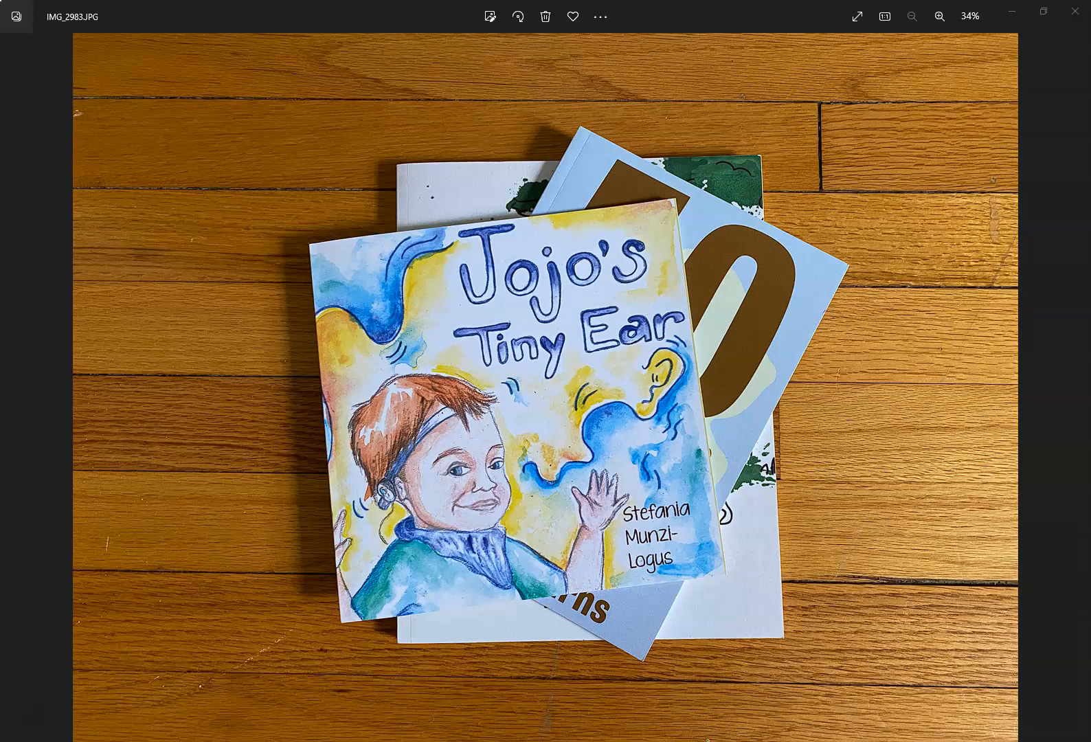
pyautogui.press('Right')
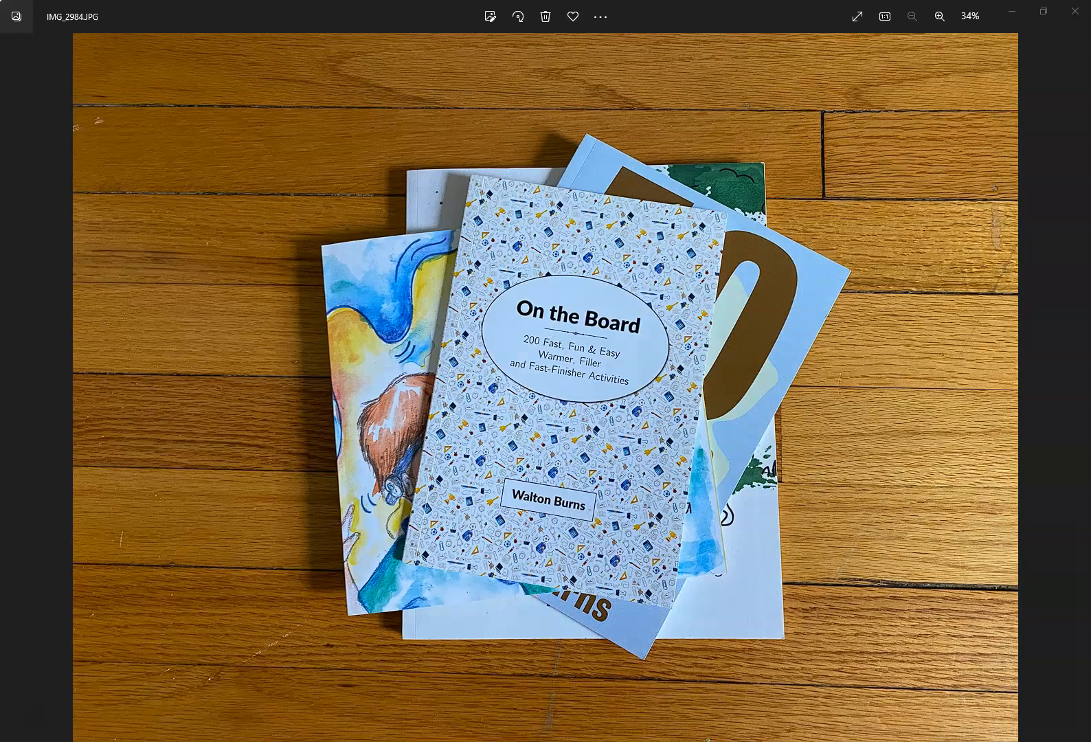
pyautogui.press('Right')
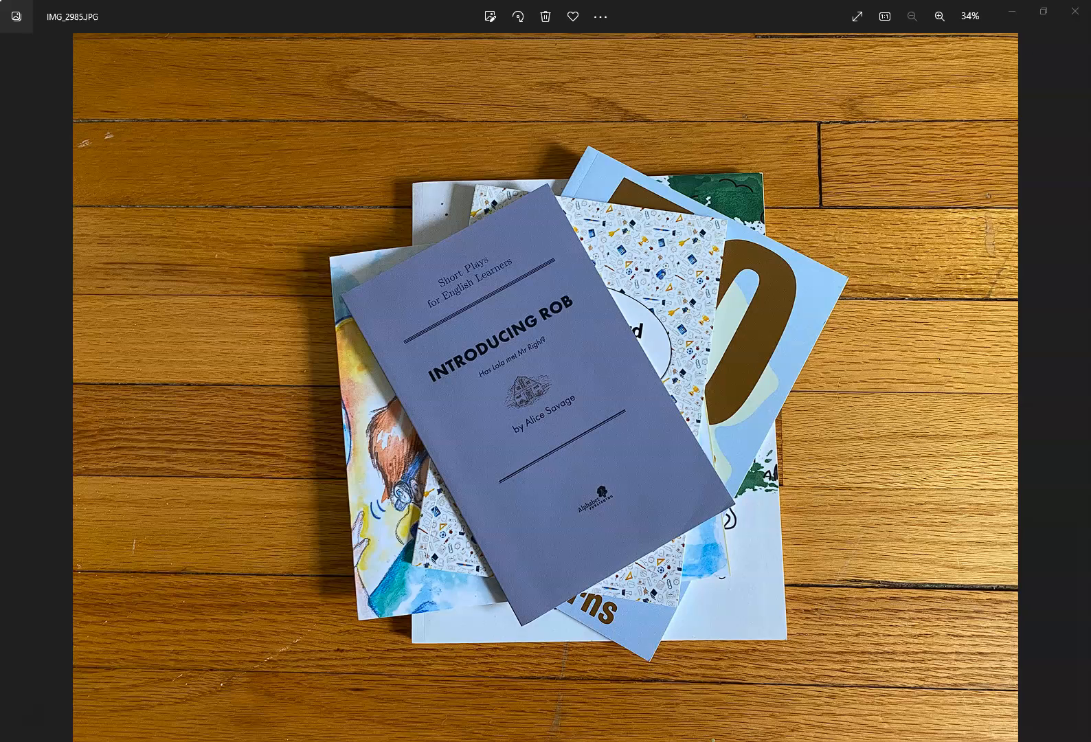
pyautogui.hotkey('alt', 'Tab')
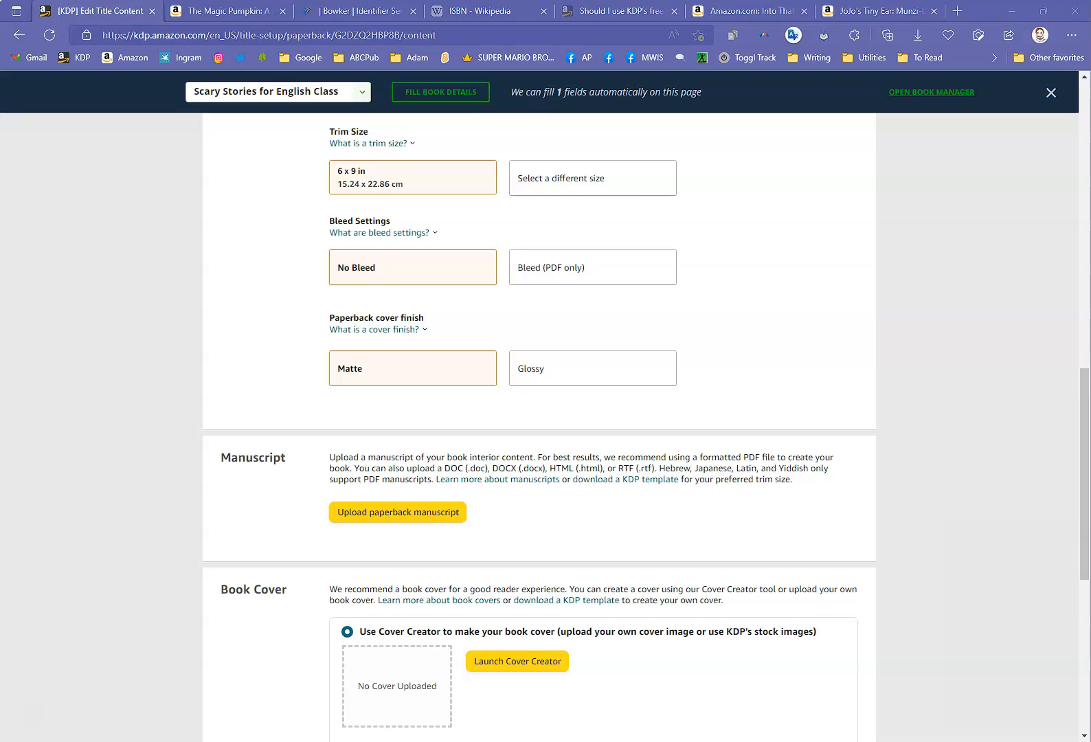
# Review the available standard, non-standard and self-defined trim sizes and close the list without choosing another size.
pyautogui.click(592, 179)
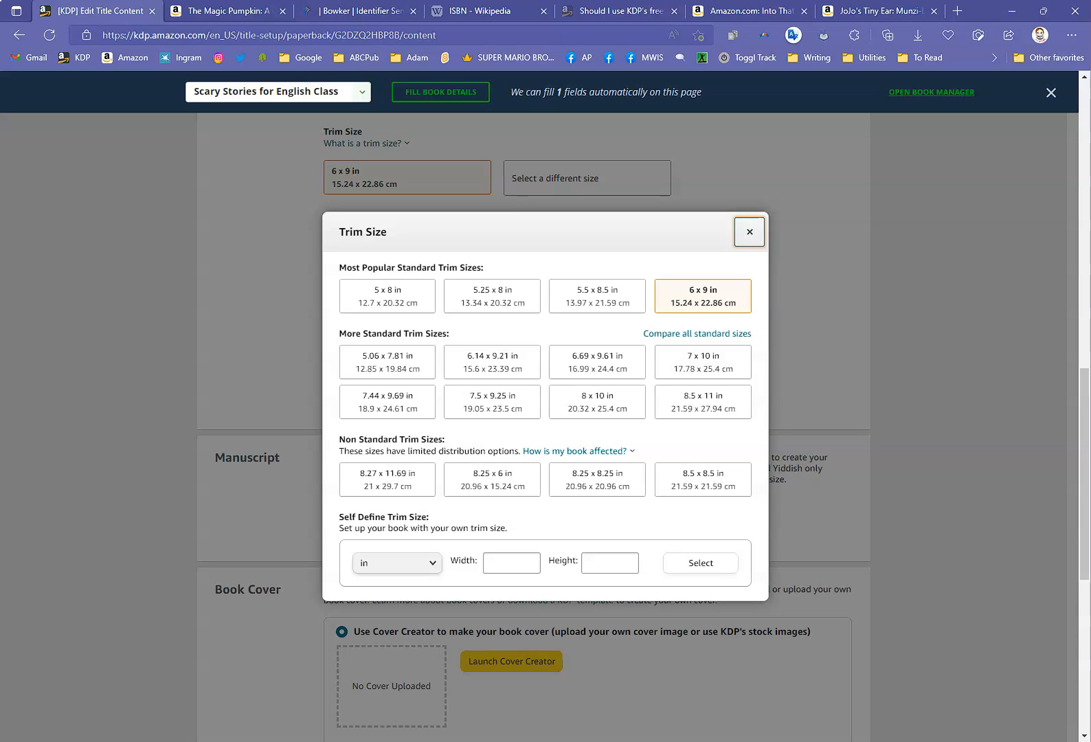
pyautogui.scroll(-3, 397, 562)
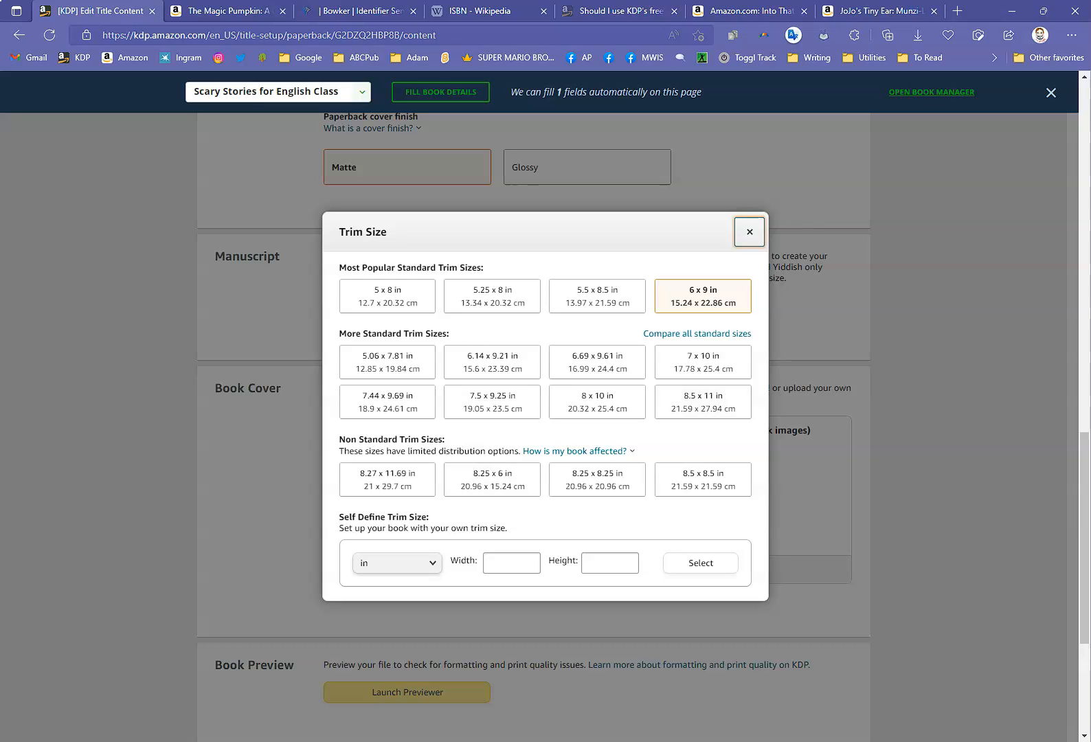
pyautogui.scroll(7, 545, 412)
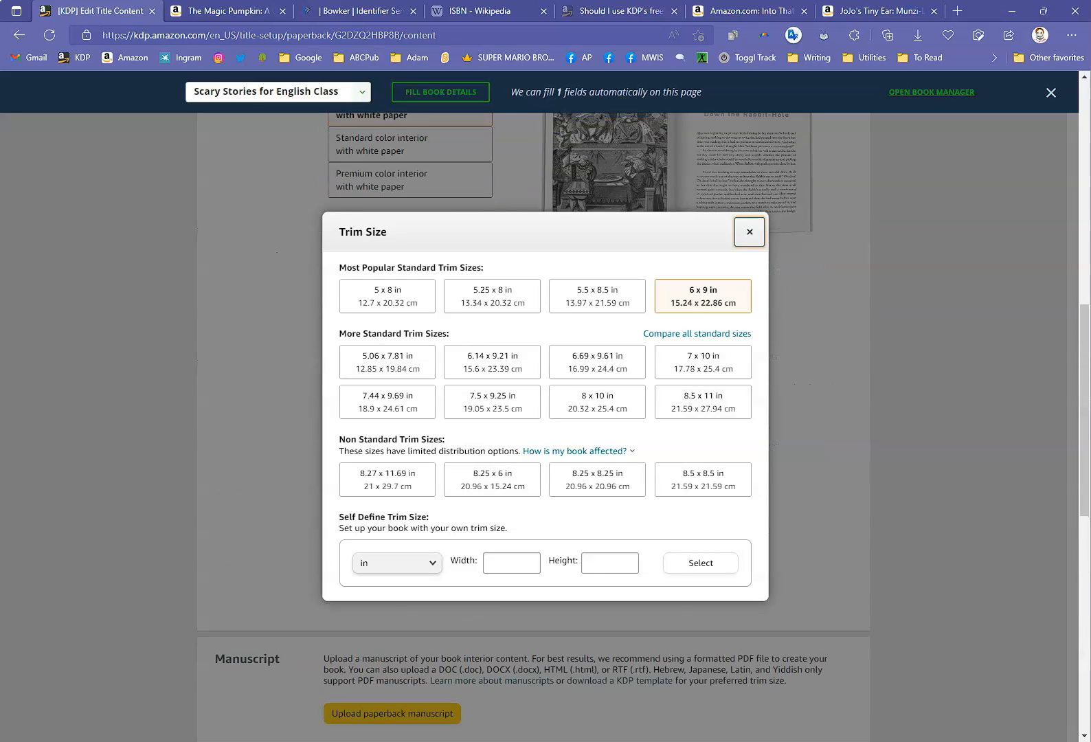
pyautogui.press('Escape')
pyautogui.scroll(4, 545, 412)
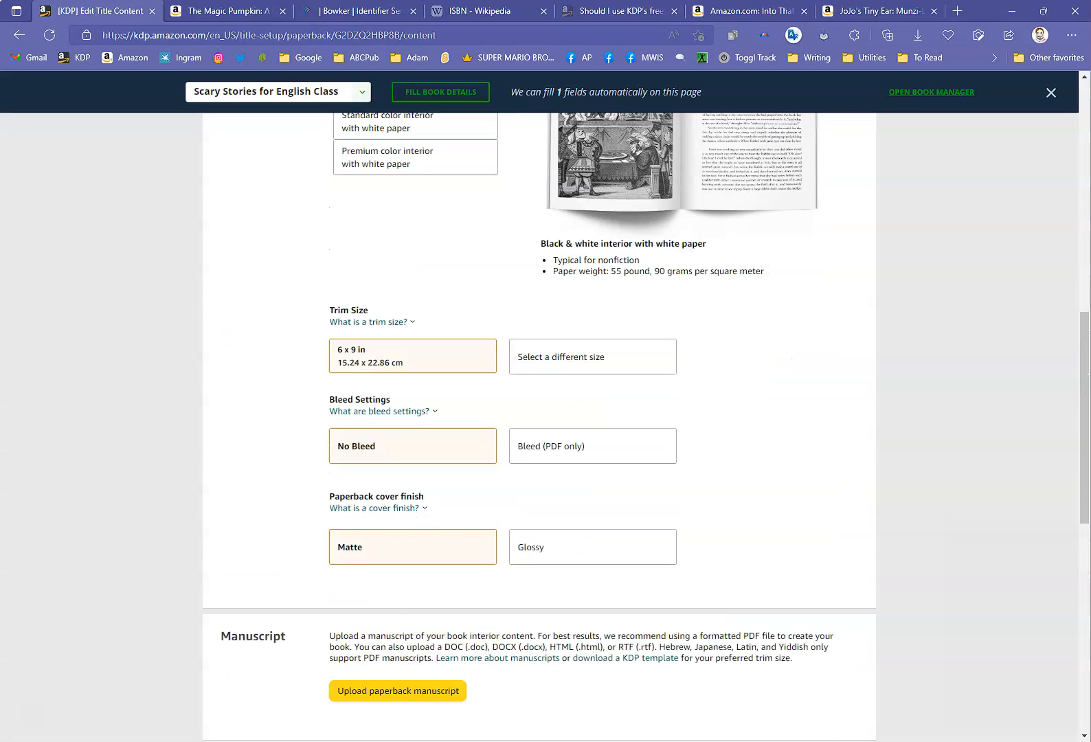
pyautogui.scroll(-1, 545, 412)
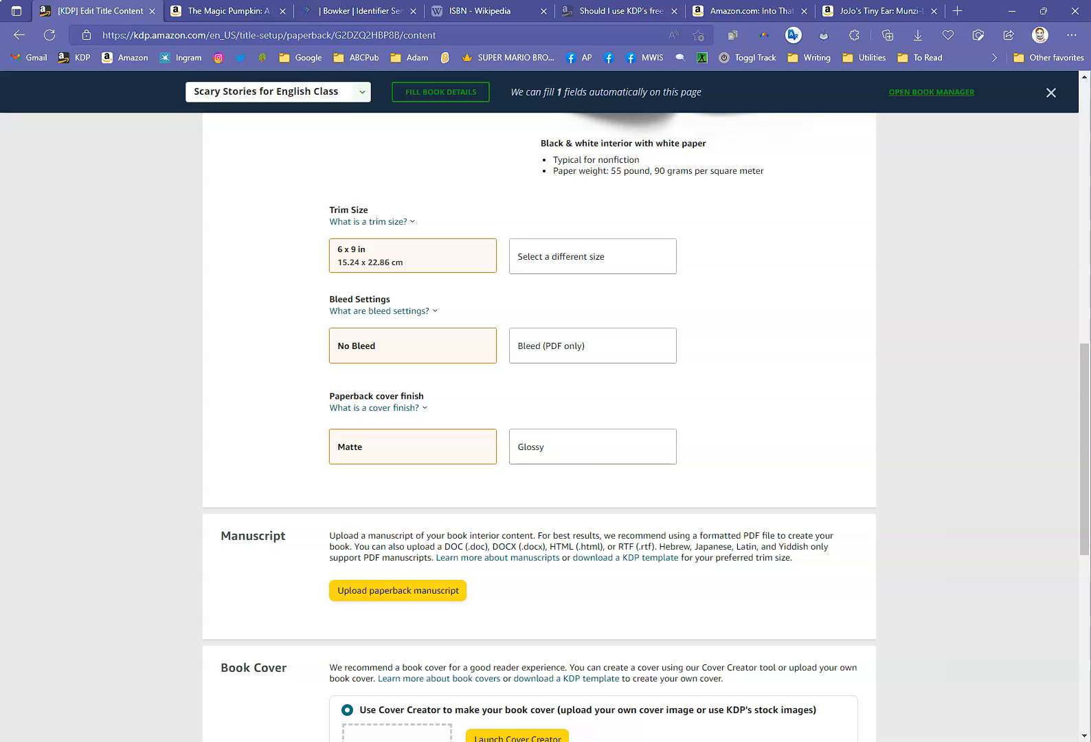
# Switch to the Ingram Spark Interior layout, shift the orange rectangle out to the page's left bleed edge and move the picture frame to X -0.125 in.
pyautogui.hotkey('alt', 'Tab')
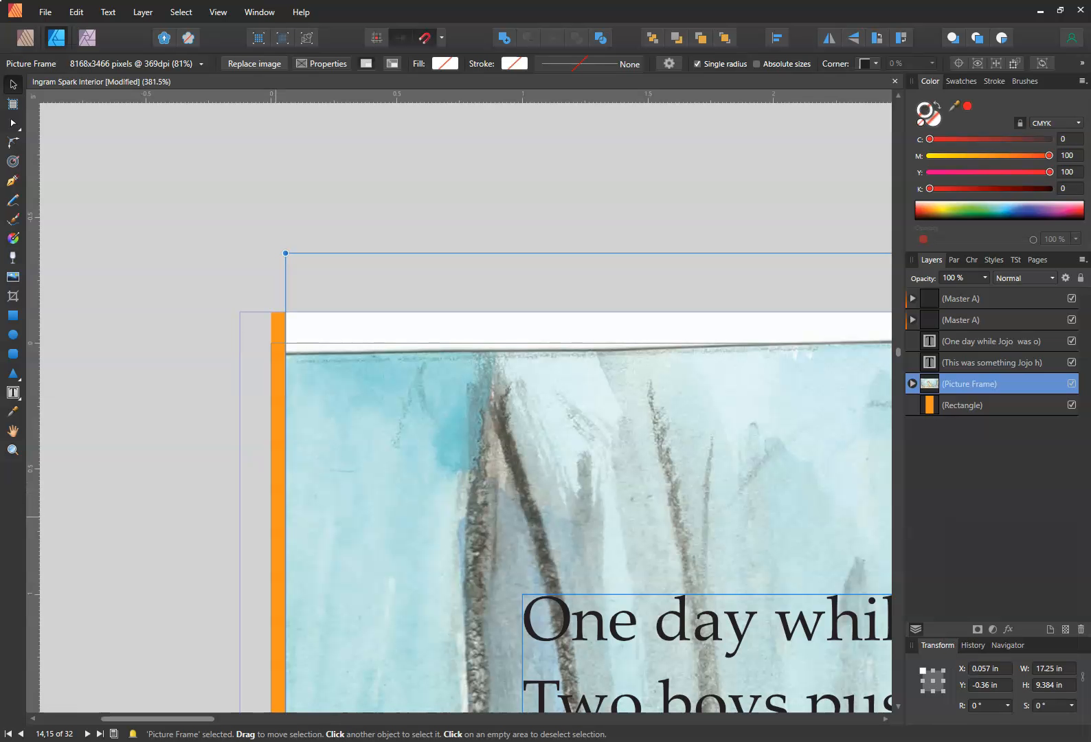
pyautogui.moveTo(276, 516); pyautogui.dragTo(244, 516)
pyautogui.click(574, 456)
pyautogui.moveTo(583, 454); pyautogui.dragTo(568, 455)
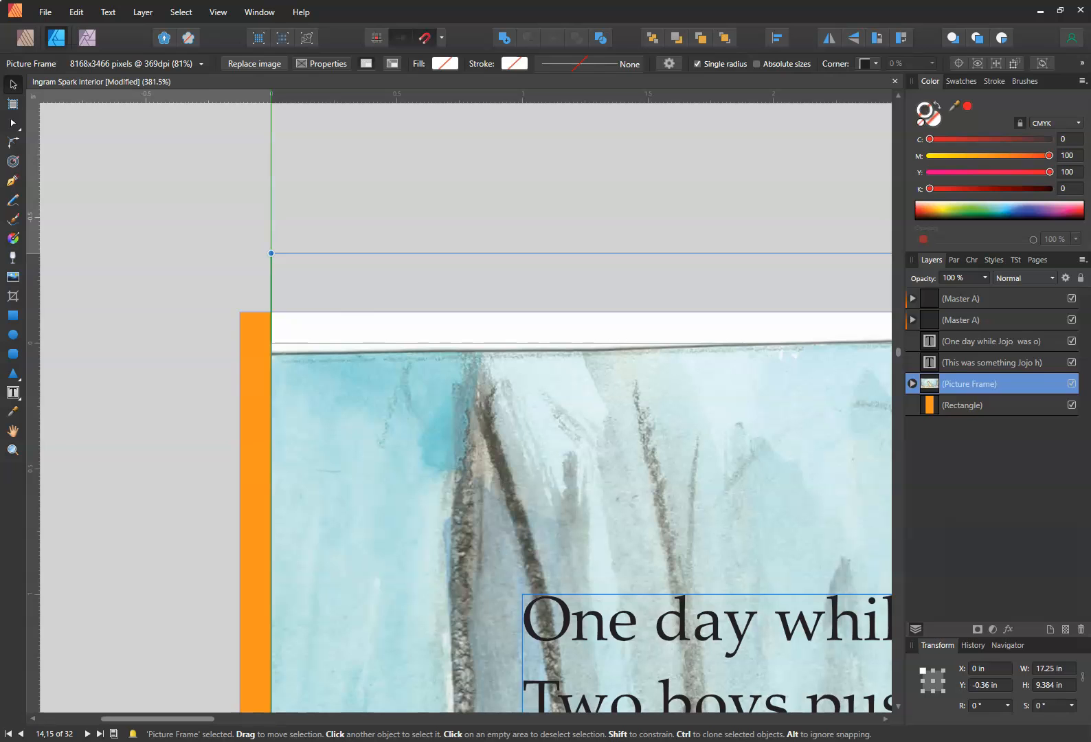
pyautogui.moveTo(568, 455); pyautogui.dragTo(537, 456)
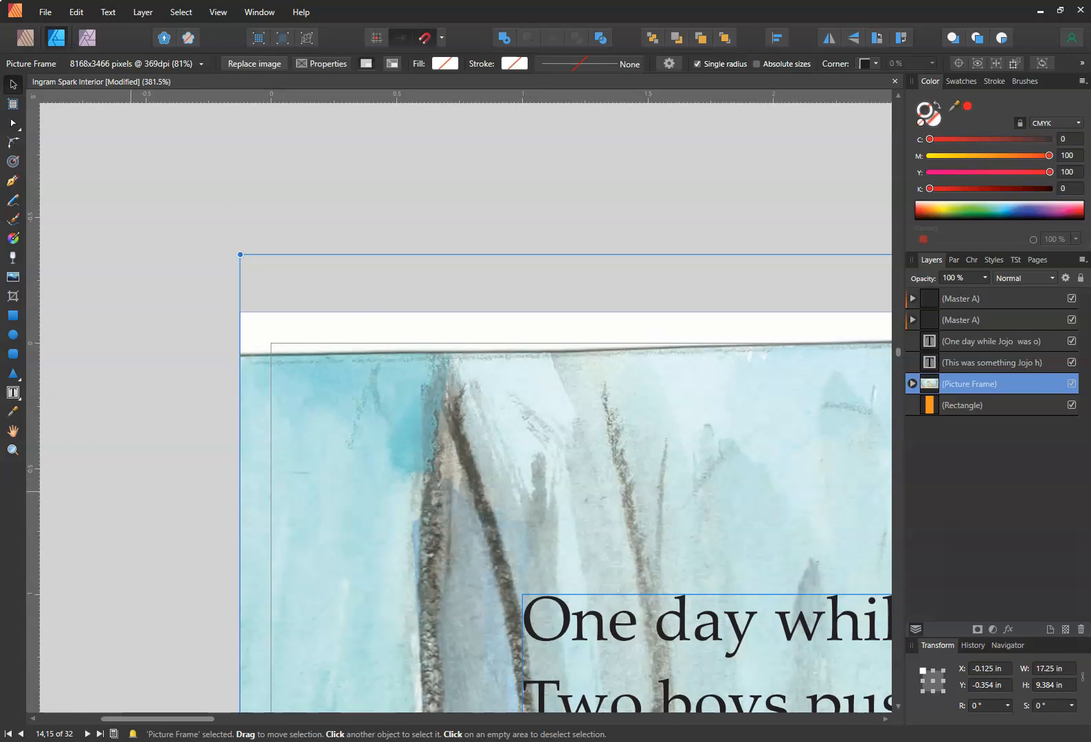
pyautogui.scroll(-4, 135, 490)
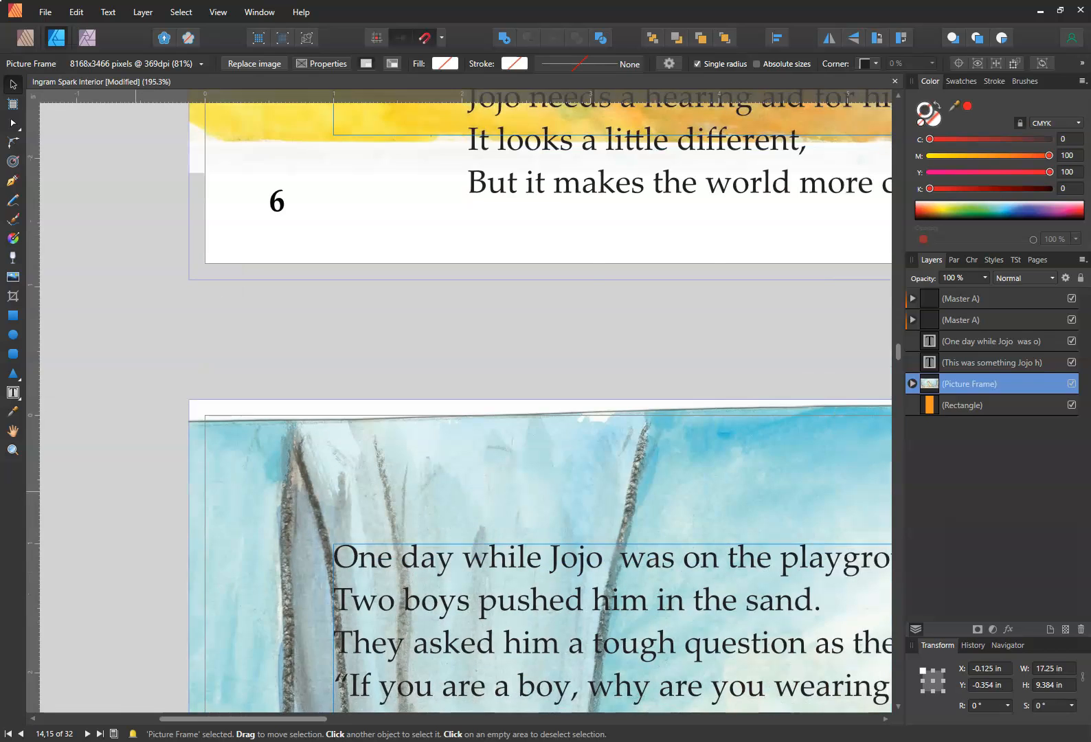
pyautogui.scroll(-8, 135, 491)
pyautogui.scroll(-1, 121, 496)
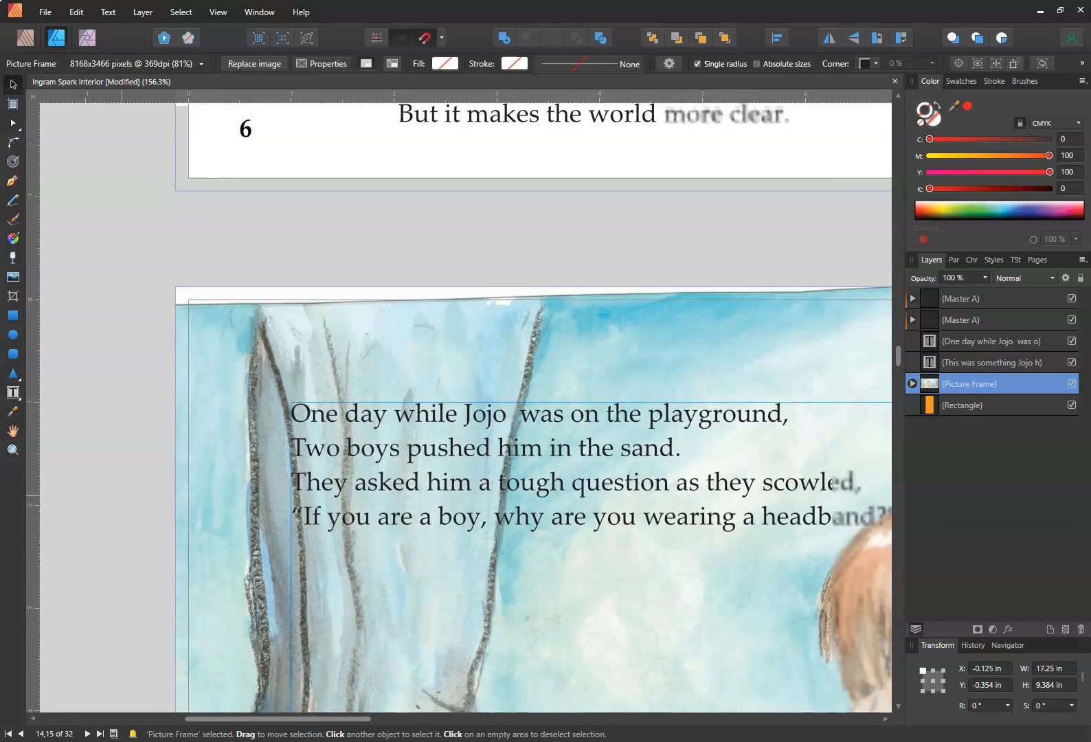
pyautogui.scroll(-4, 465, 401)
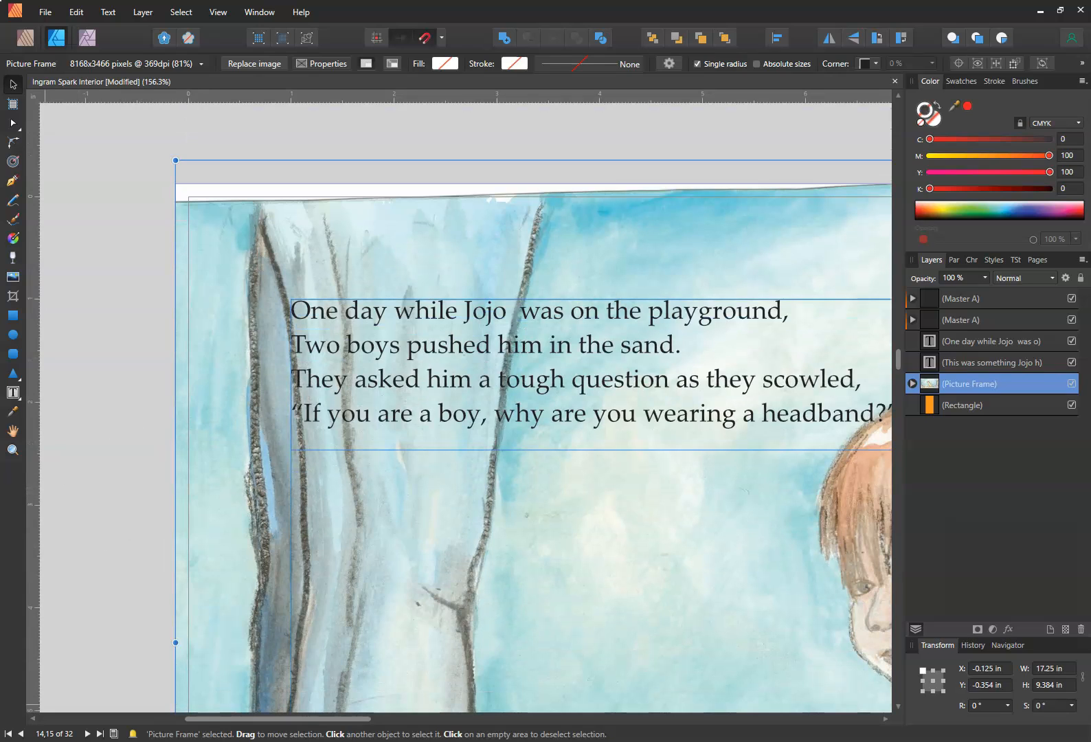
# Return to the KDP content page, try the Bleed (PDF only) setting and switch back to No Bleed.
pyautogui.hotkey('alt', 'Tab')
pyautogui.middleClick(864, 294)
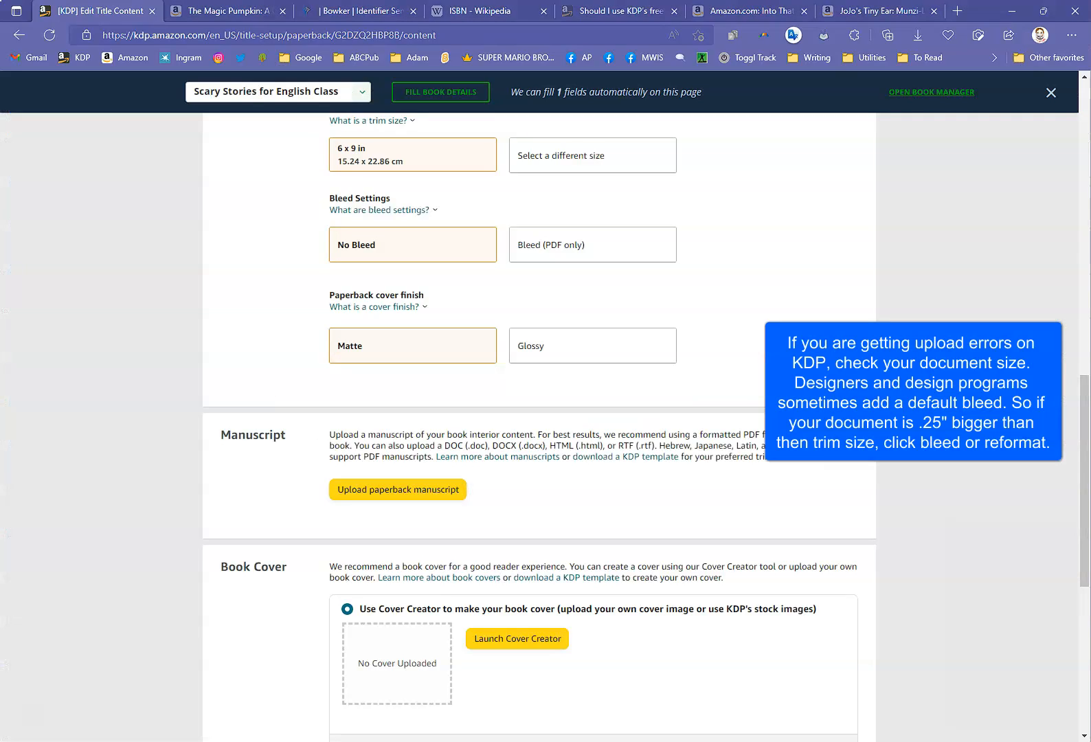
pyautogui.click(592, 245)
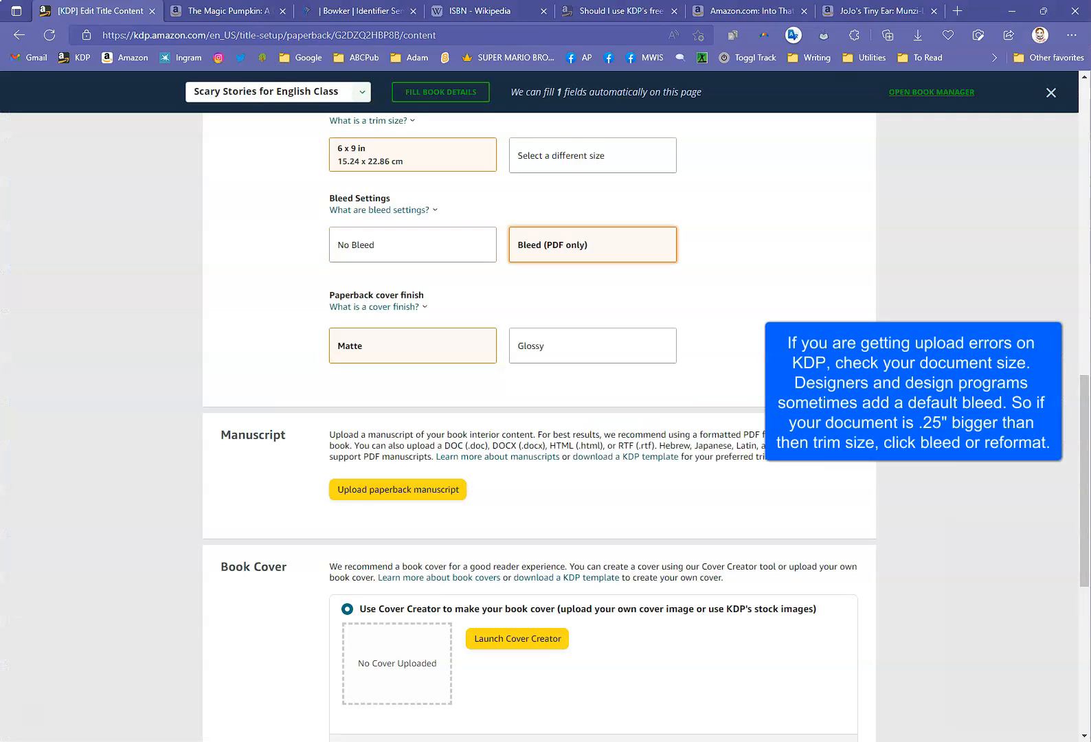
pyautogui.click(413, 245)
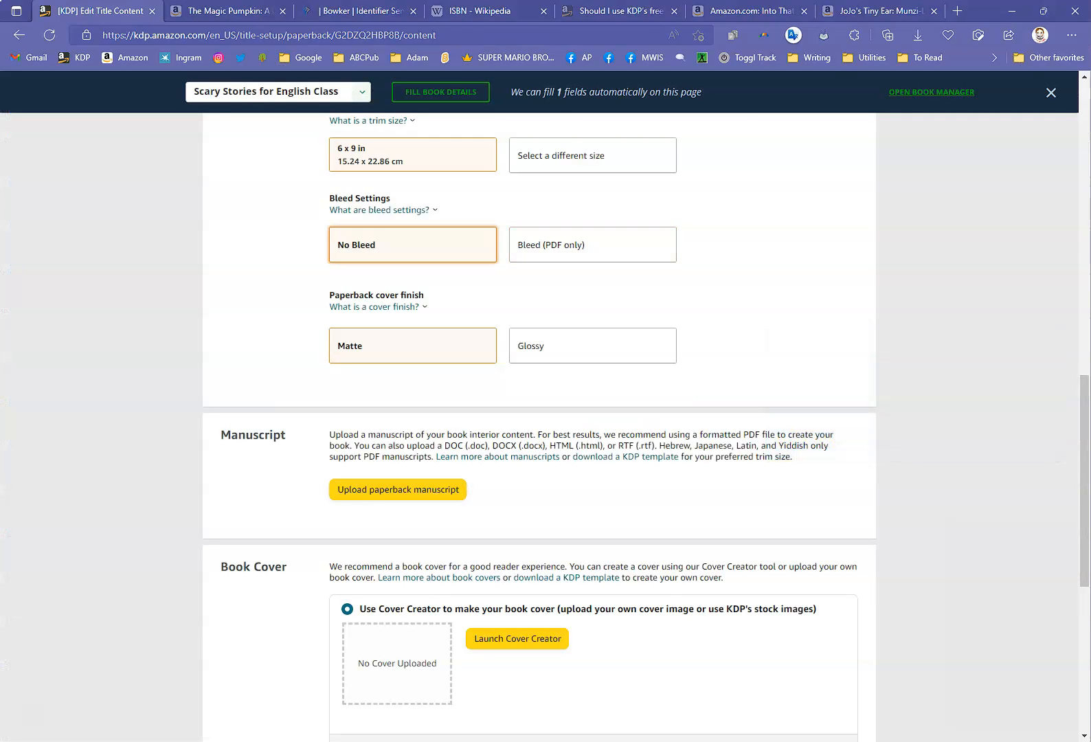
# Try the Glossy paperback cover finish and switch back to Matte.
pyautogui.scroll(-2, 539, 426)
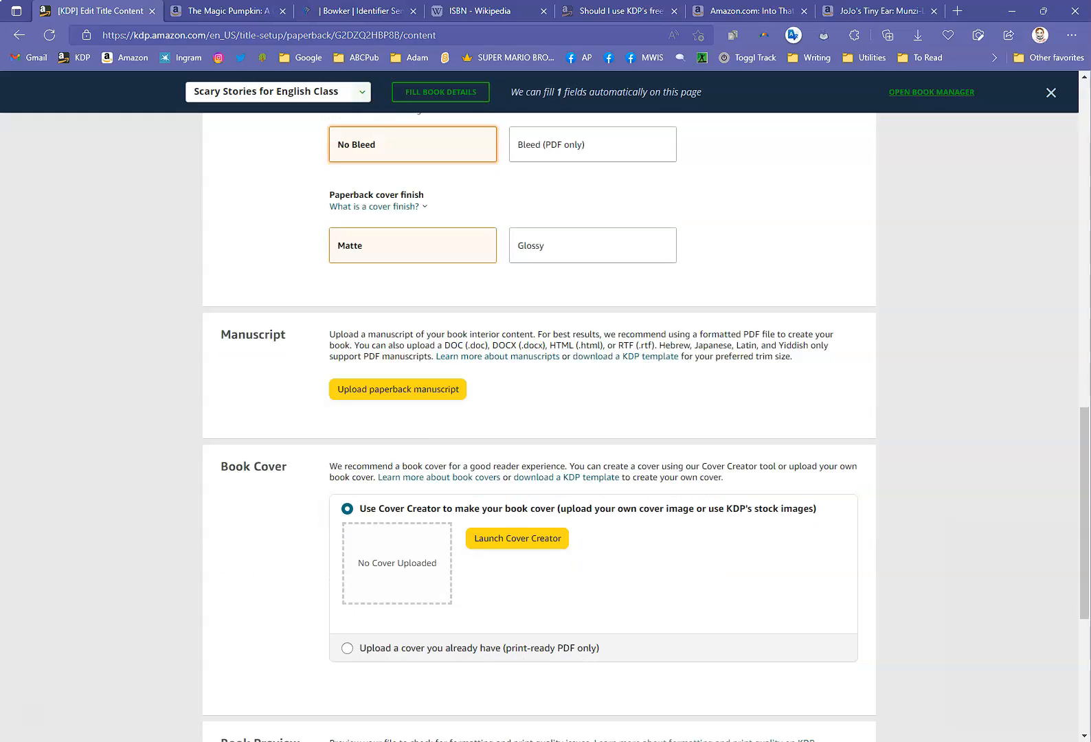
pyautogui.click(592, 244)
pyautogui.click(412, 244)
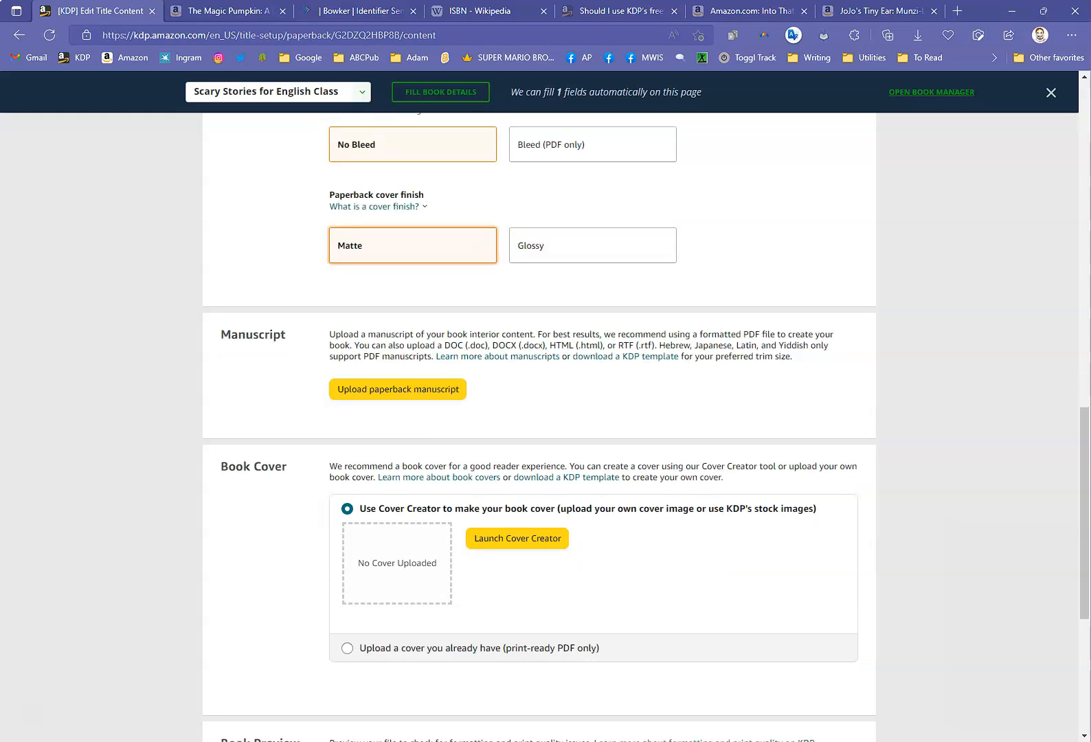
pyautogui.click(592, 246)
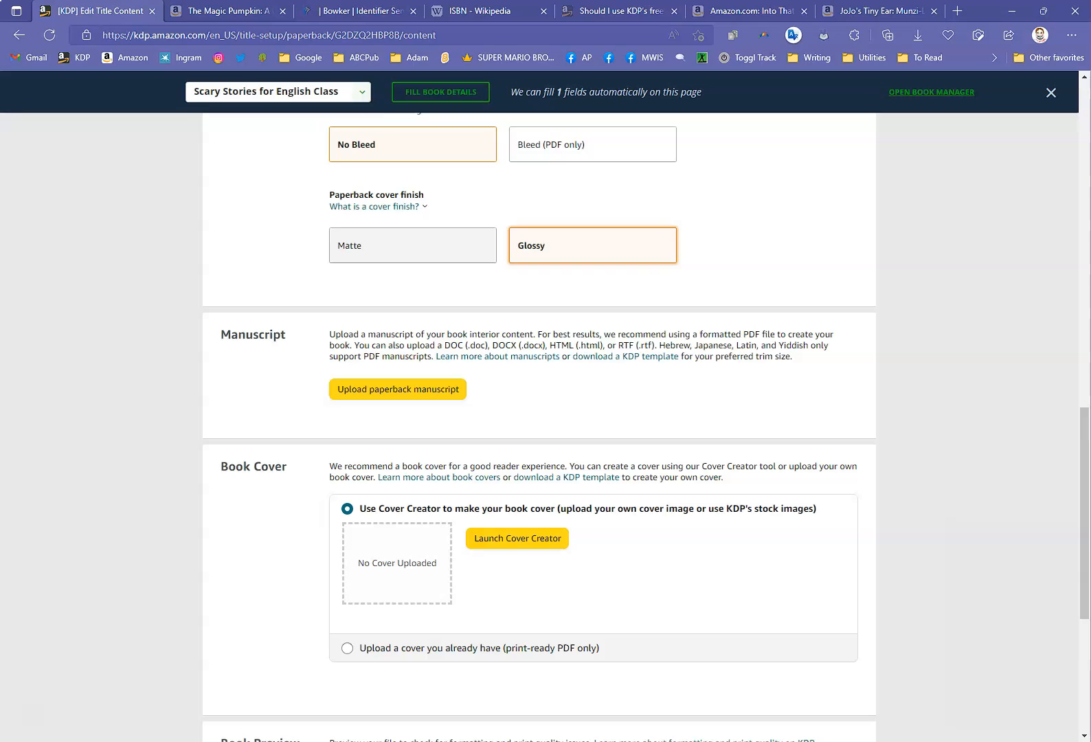
pyautogui.click(413, 245)
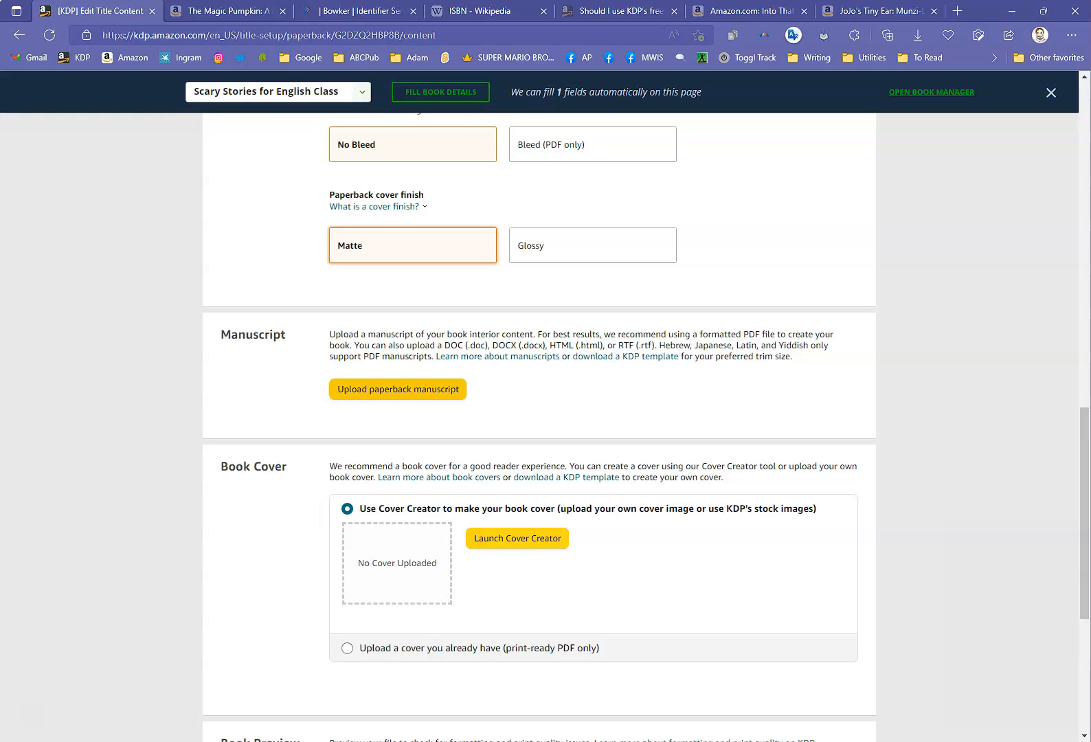
# Upload "1 magic pumpkin INT2.pdf" from the TEMP folder as the paperback manuscript.
pyautogui.click(398, 389)
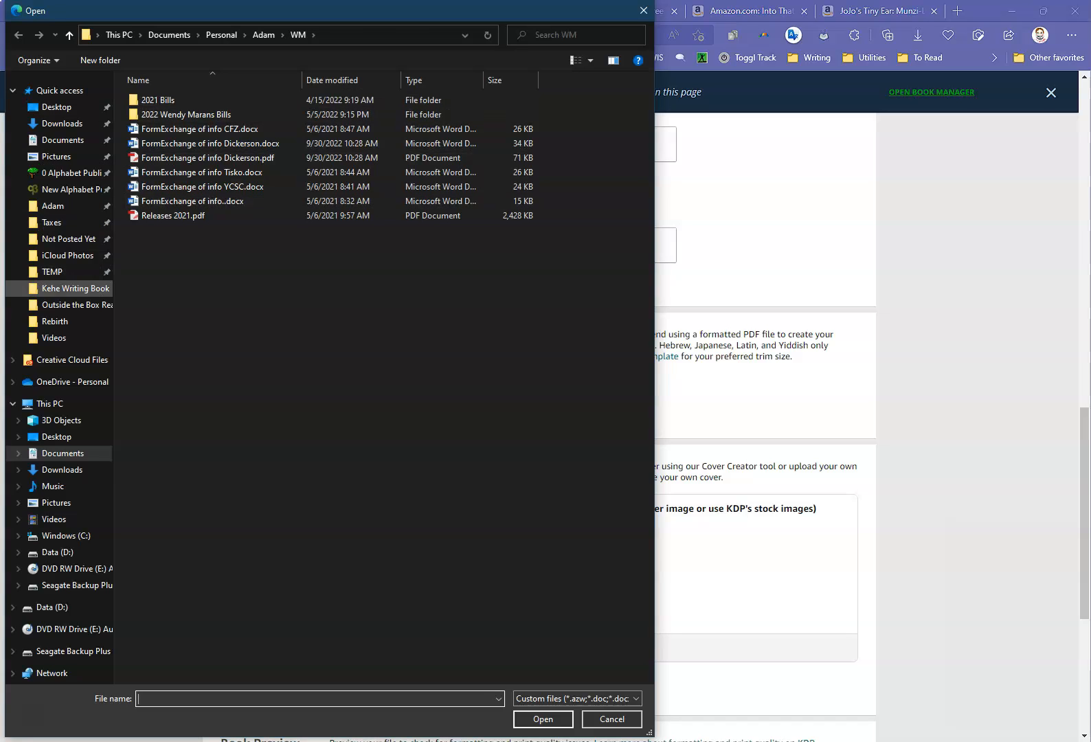
pyautogui.click(52, 272)
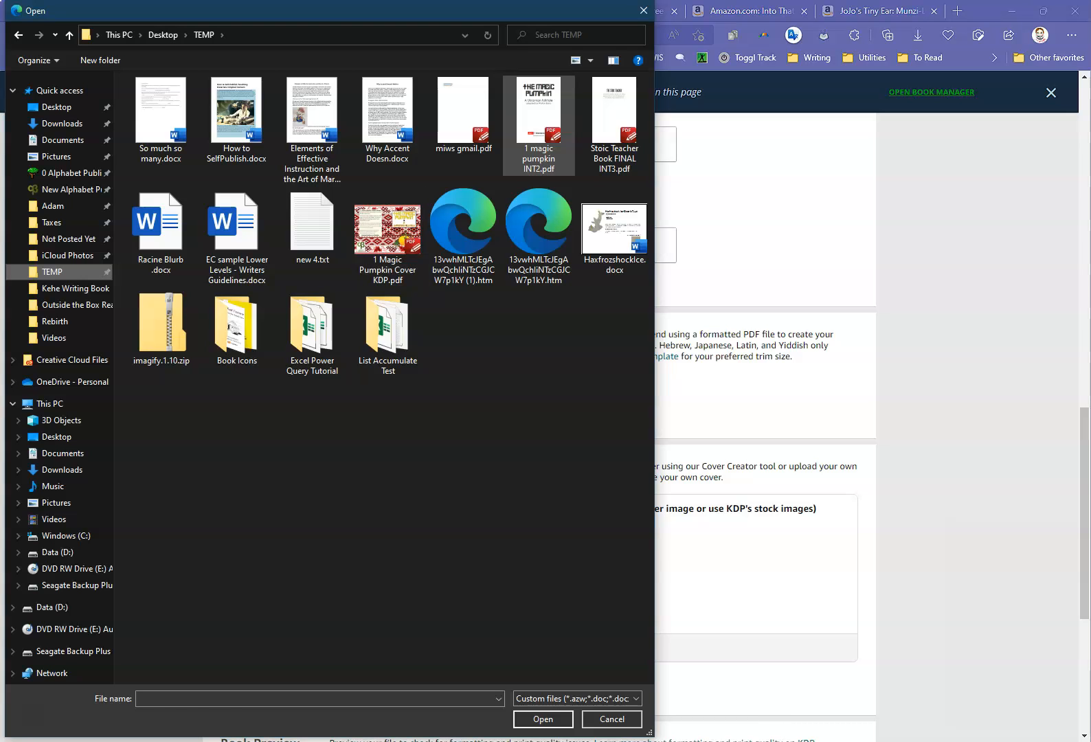
pyautogui.doubleClick(539, 117)
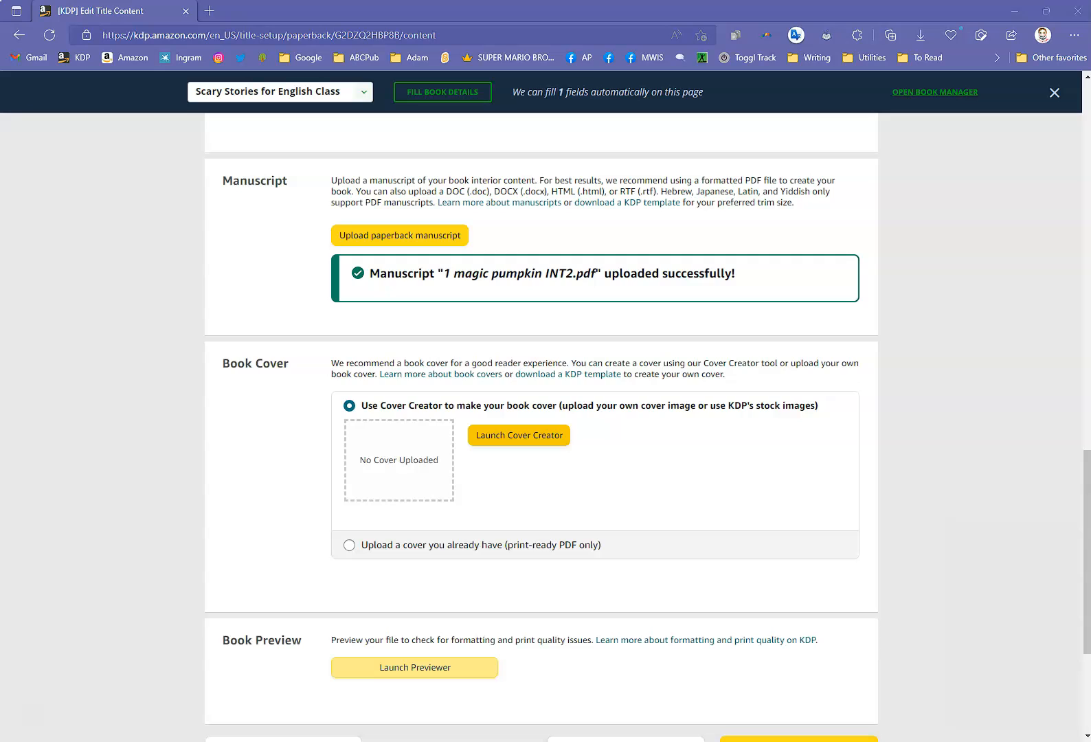
# Try Cover Creator with a placeholder image and the pink title-block design, dismiss the spine notice and go back to the design choice.
pyautogui.click(518, 435)
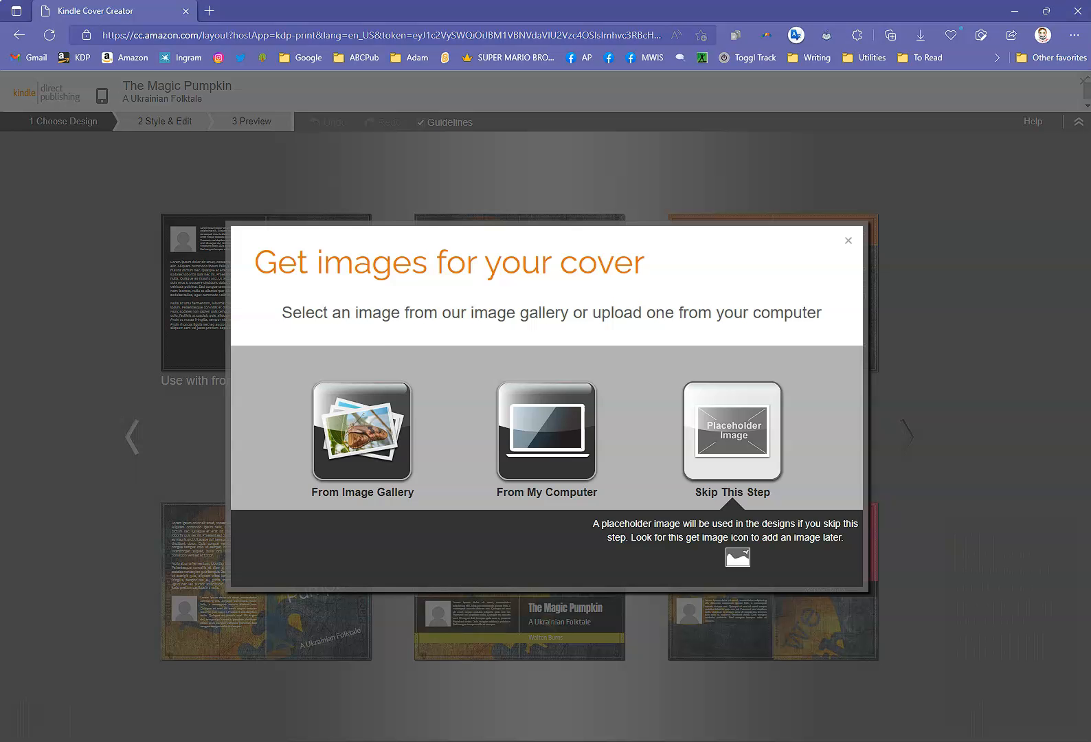
pyautogui.click(733, 433)
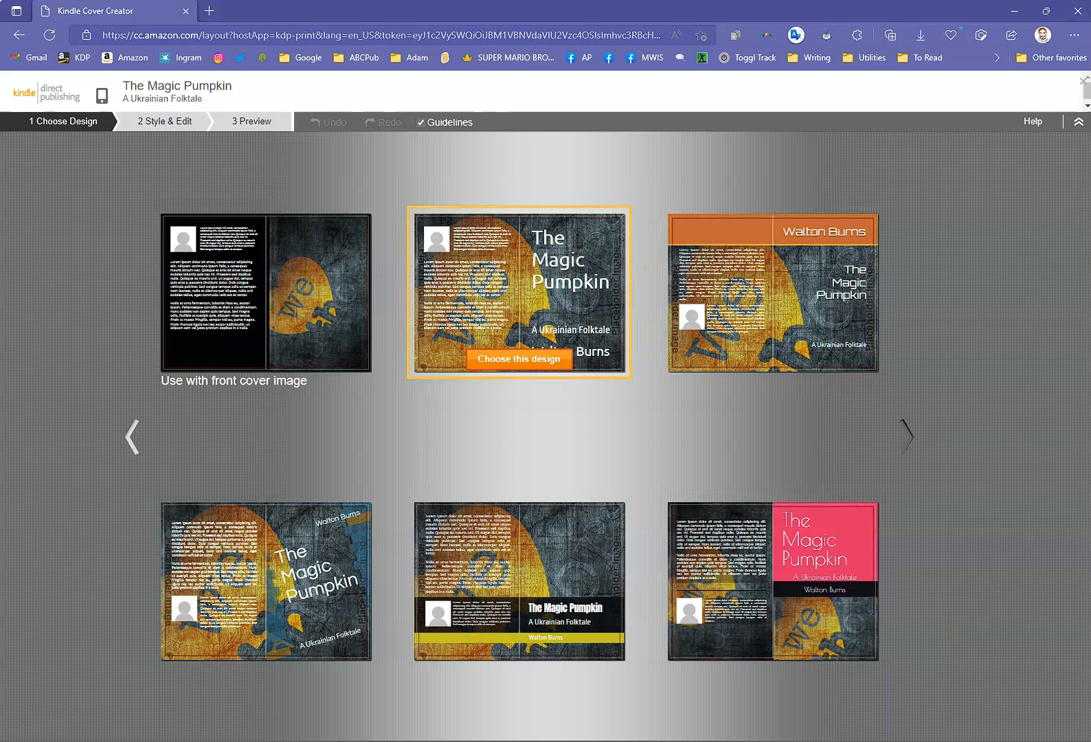
pyautogui.click(772, 647)
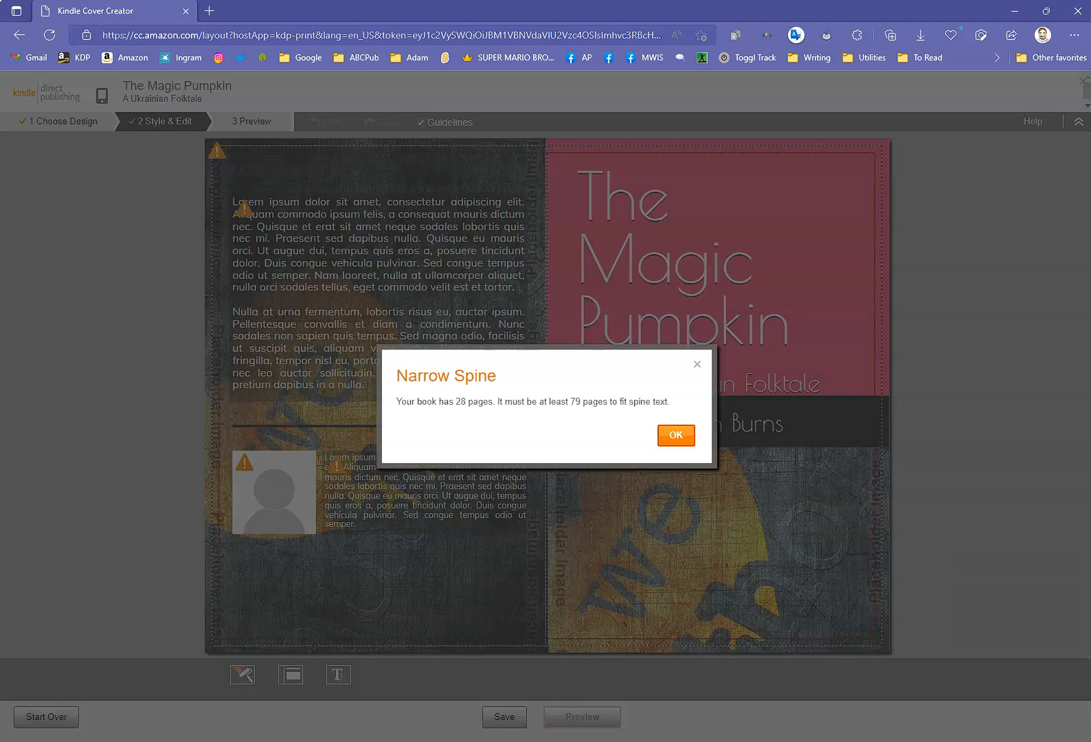
pyautogui.click(675, 435)
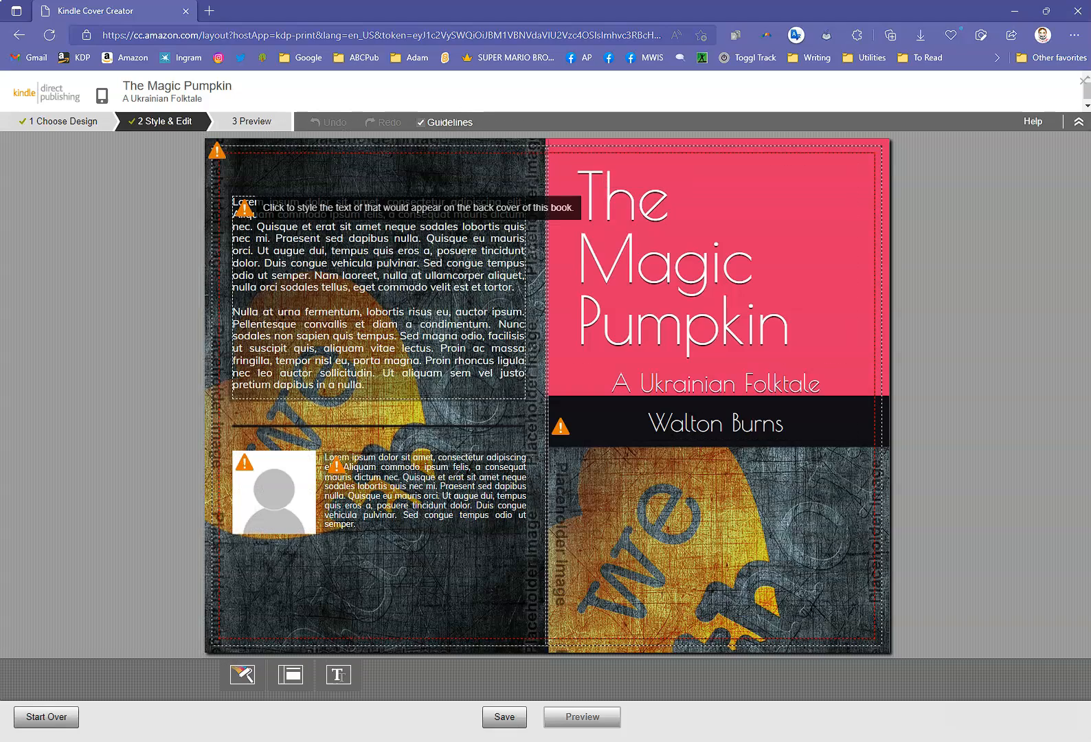
pyautogui.click(62, 122)
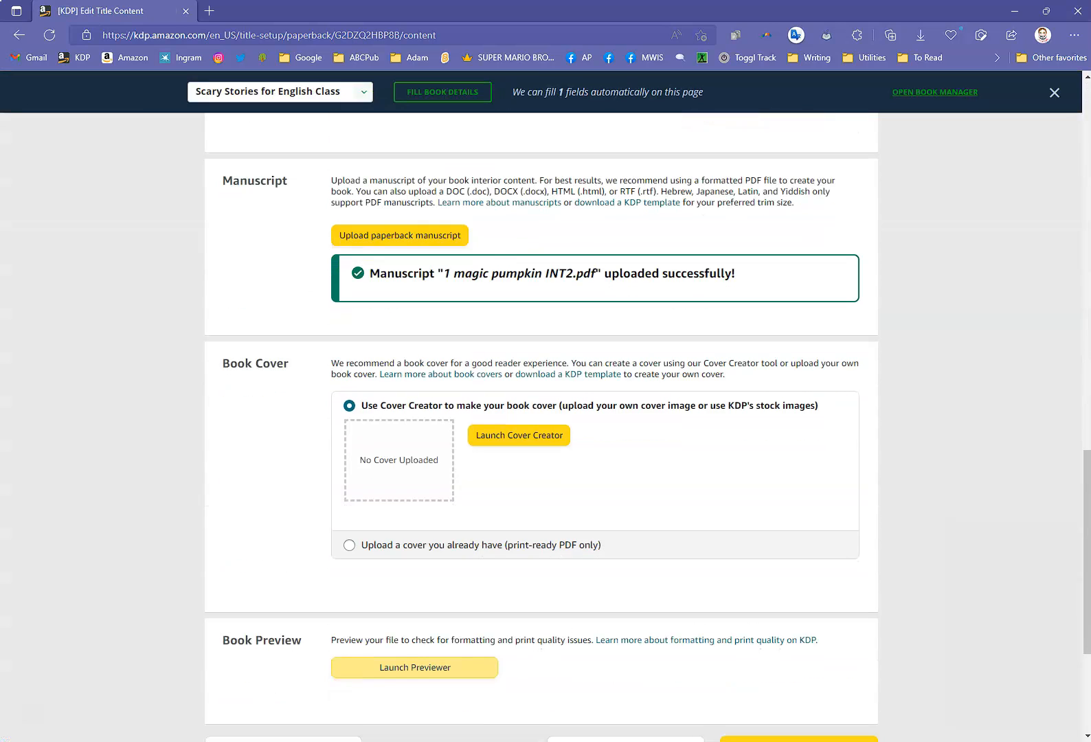
# Upload "1 Magic Pumpkin Cover KDP.pdf" as the print-ready paperback cover and leave the cover barcode option unchecked.
pyautogui.click(480, 545)
pyautogui.click(520, 464)
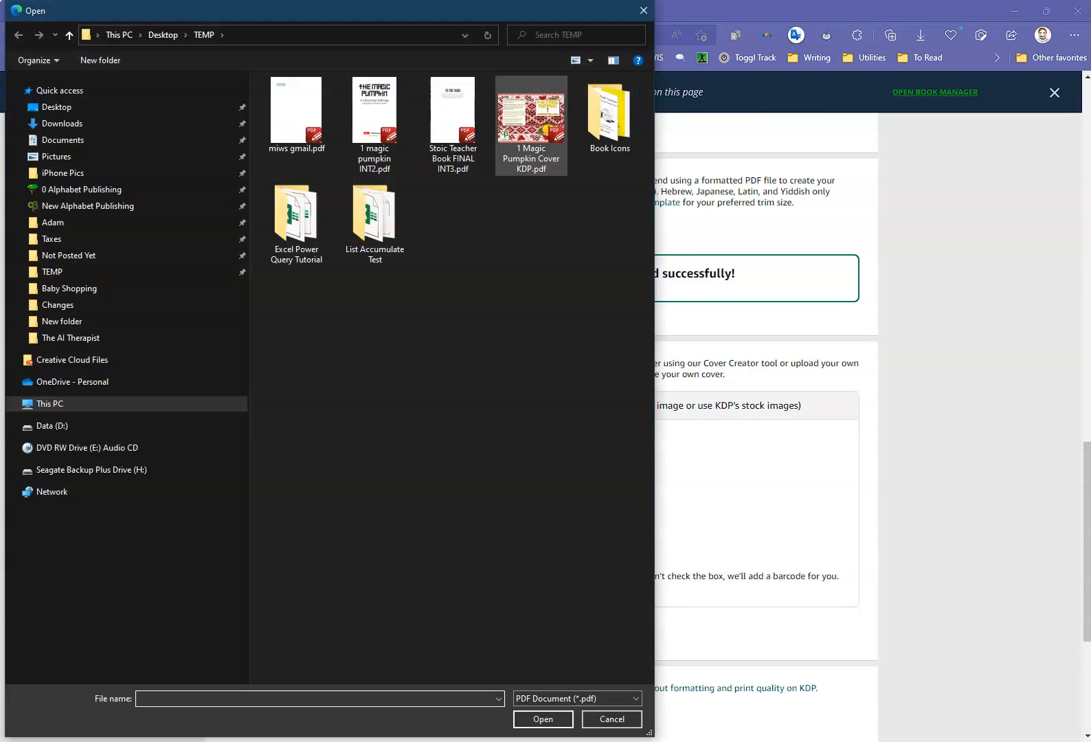
pyautogui.doubleClick(532, 114)
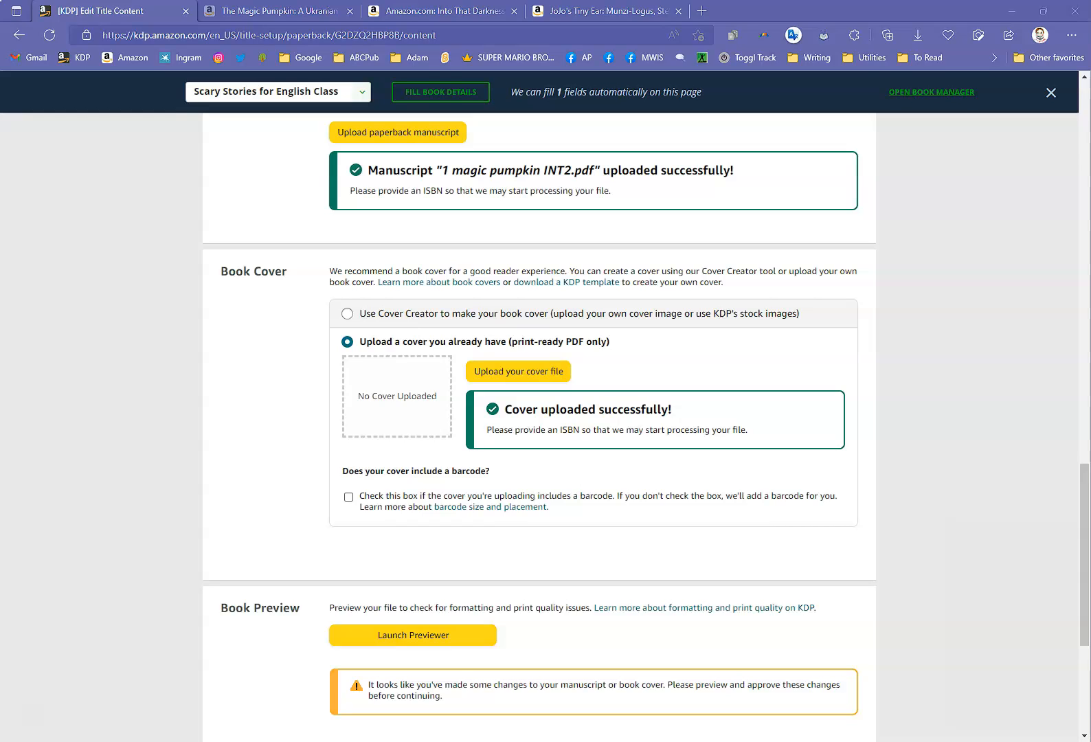
pyautogui.click(348, 497)
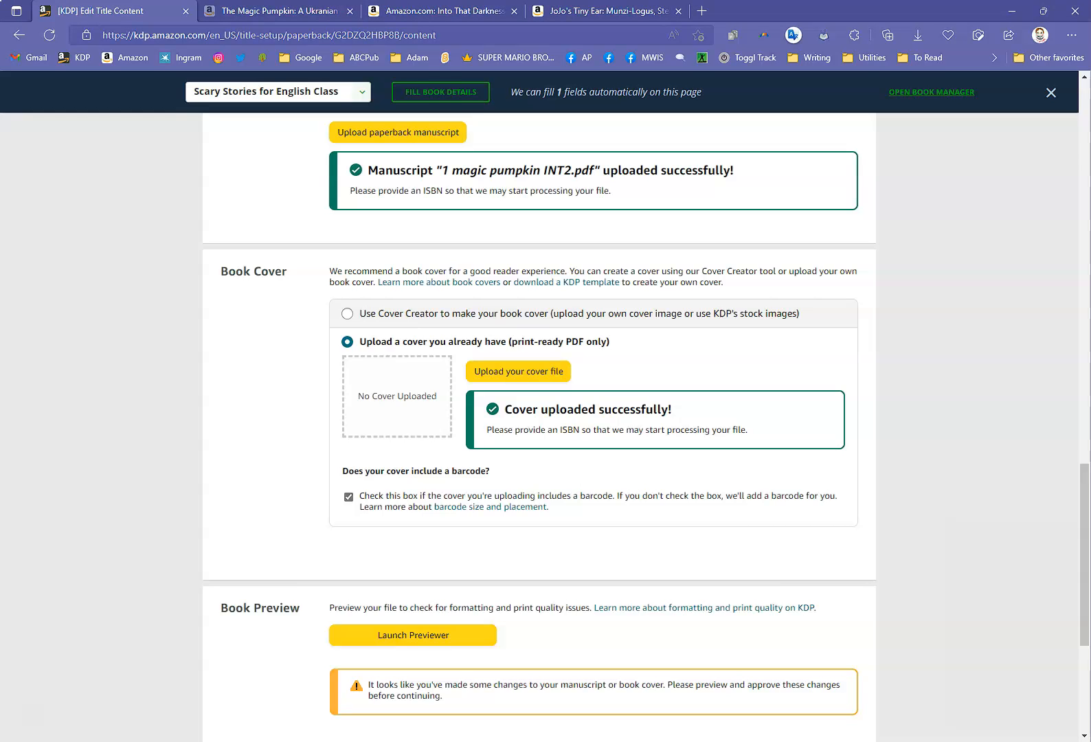
pyautogui.click(349, 496)
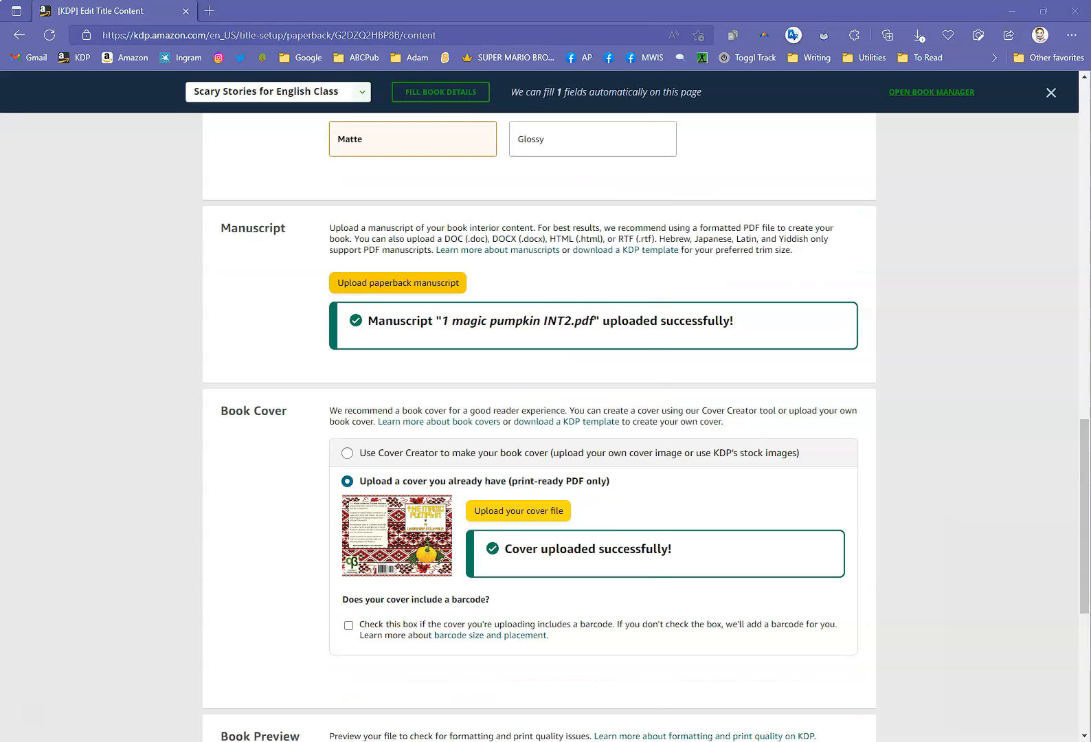
# Upload "1 magic pumpkin INT2.pdf" from the TEMP folder again as the paperback manuscript.
pyautogui.click(398, 282)
pyautogui.click(538, 125)
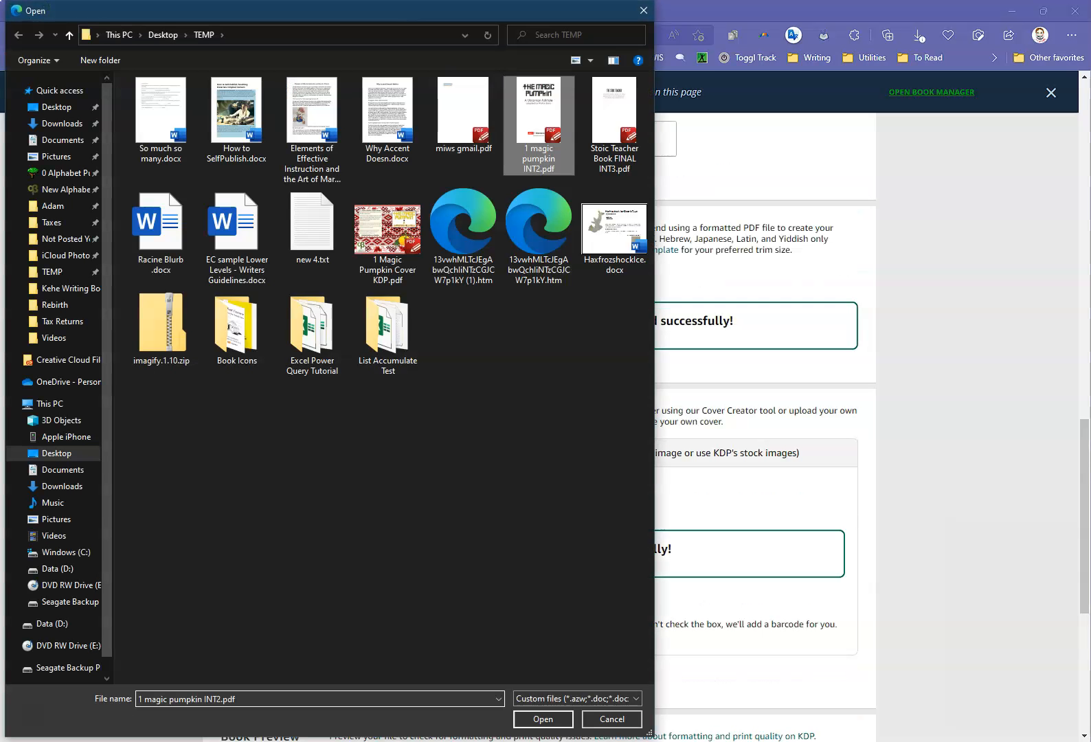
pyautogui.press('Return')
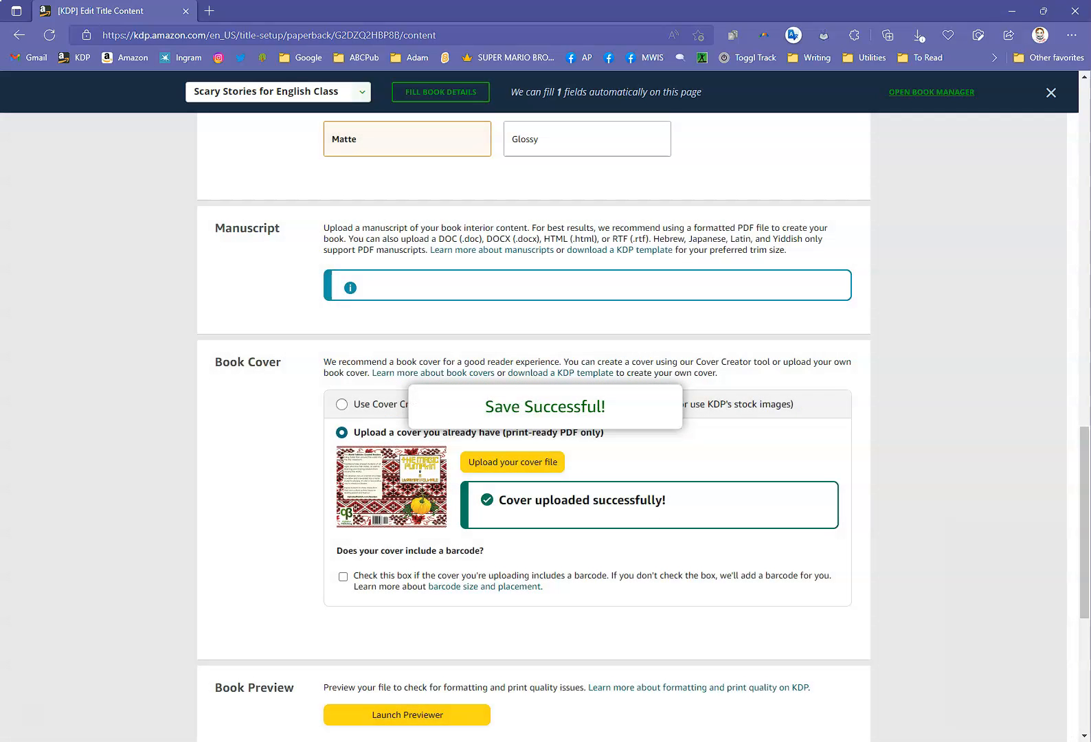
# Review the whole book in the Print Previewer, from the cover through page 28, and approve it.
pyautogui.scroll(-4, 539, 426)
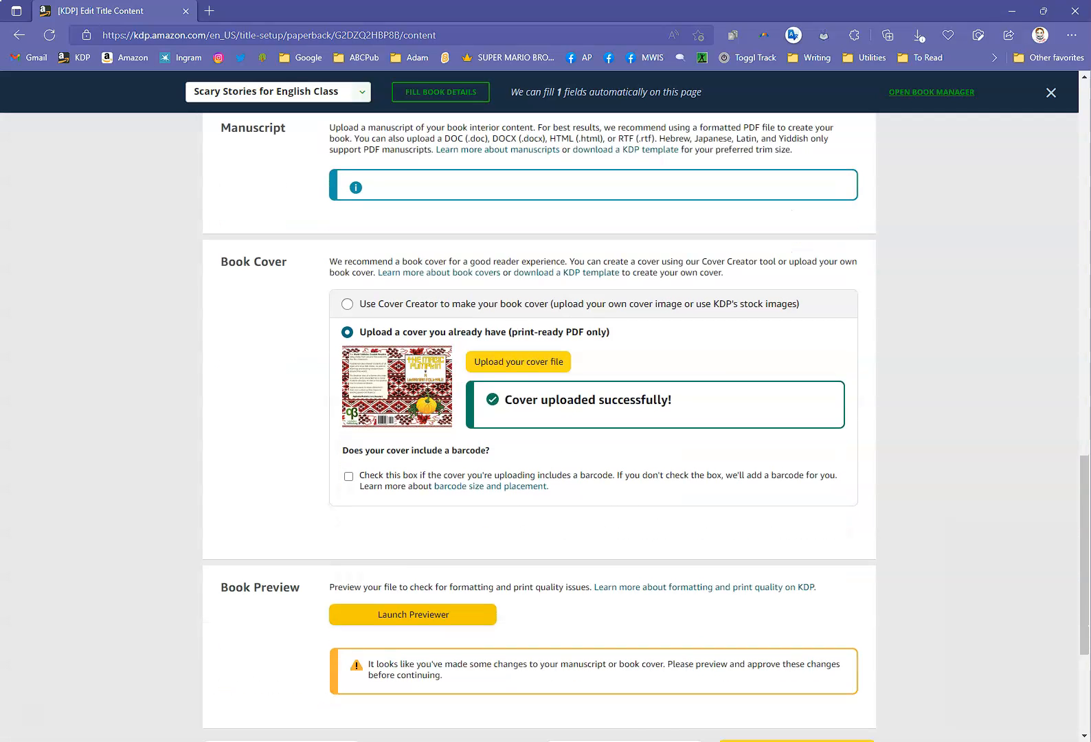
pyautogui.click(413, 413)
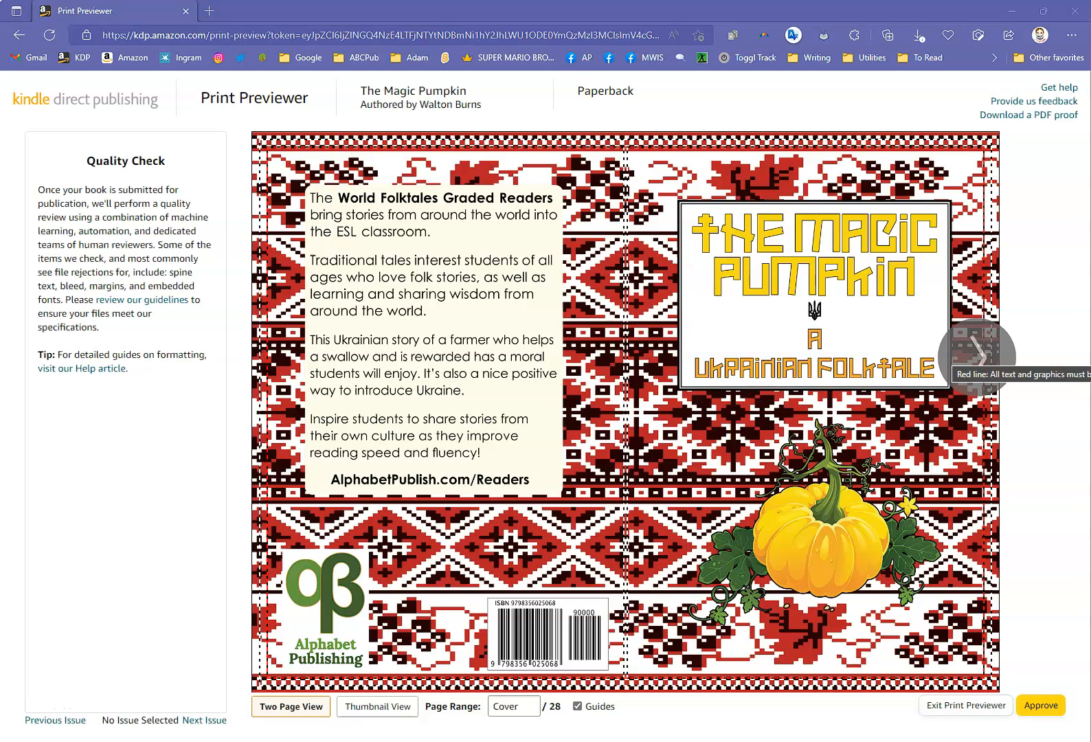
pyautogui.click(976, 357)
pyautogui.click(976, 357)
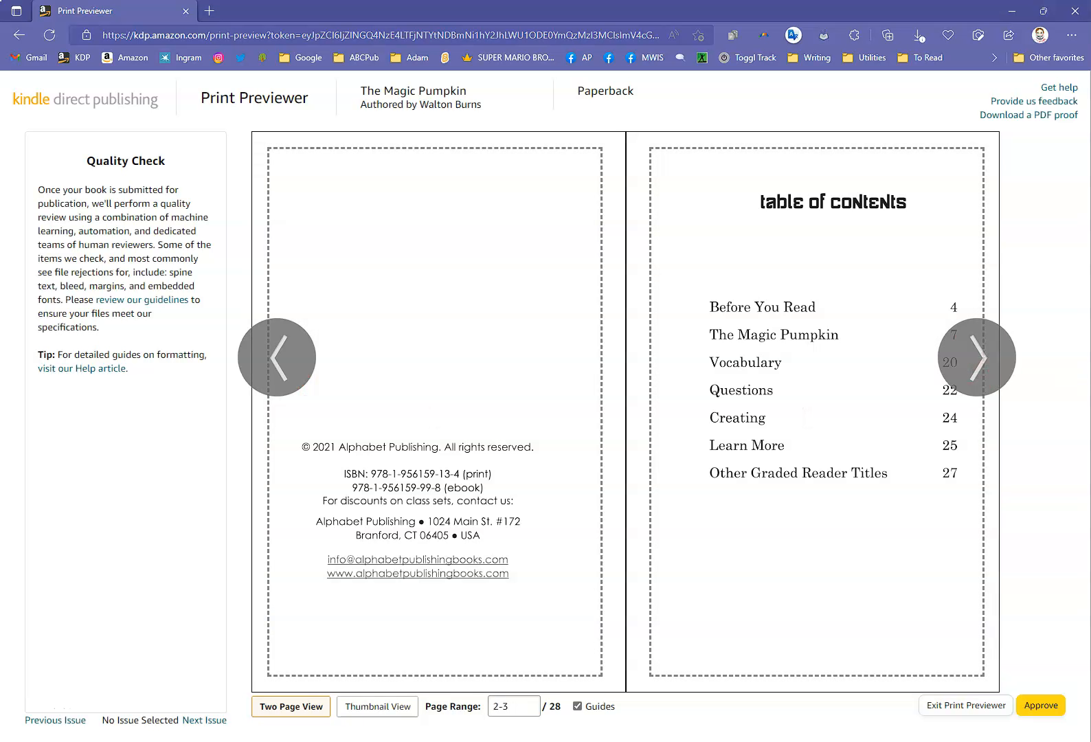
pyautogui.click(976, 357)
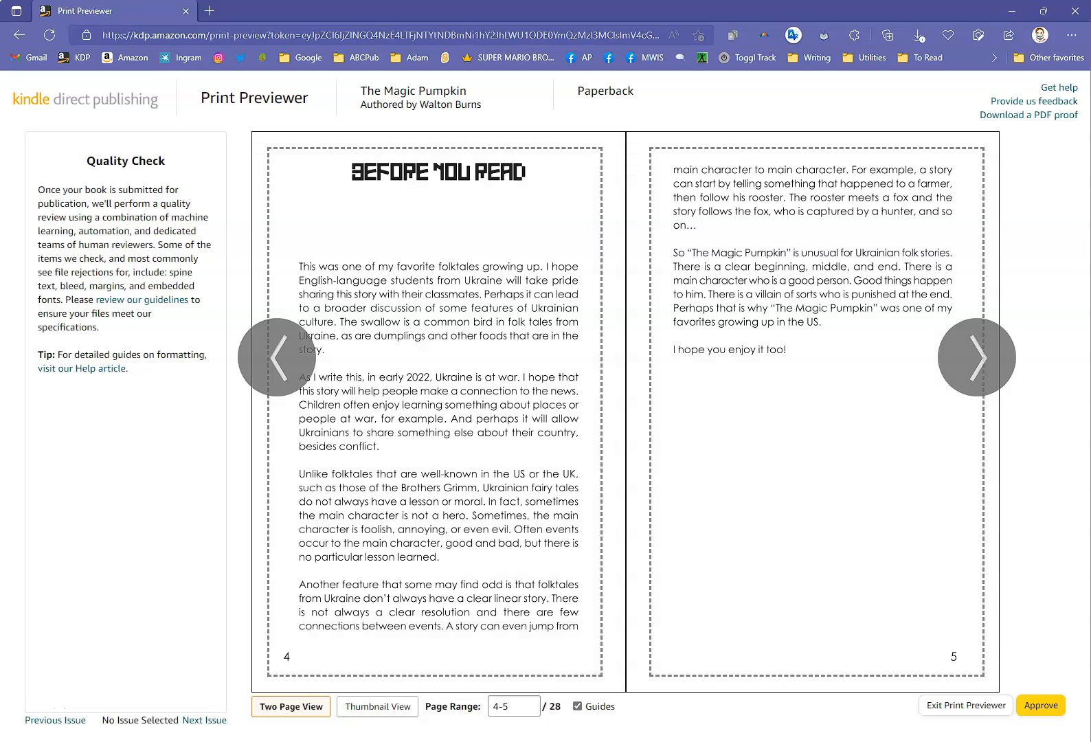
pyautogui.click(976, 357)
pyautogui.click(976, 357)
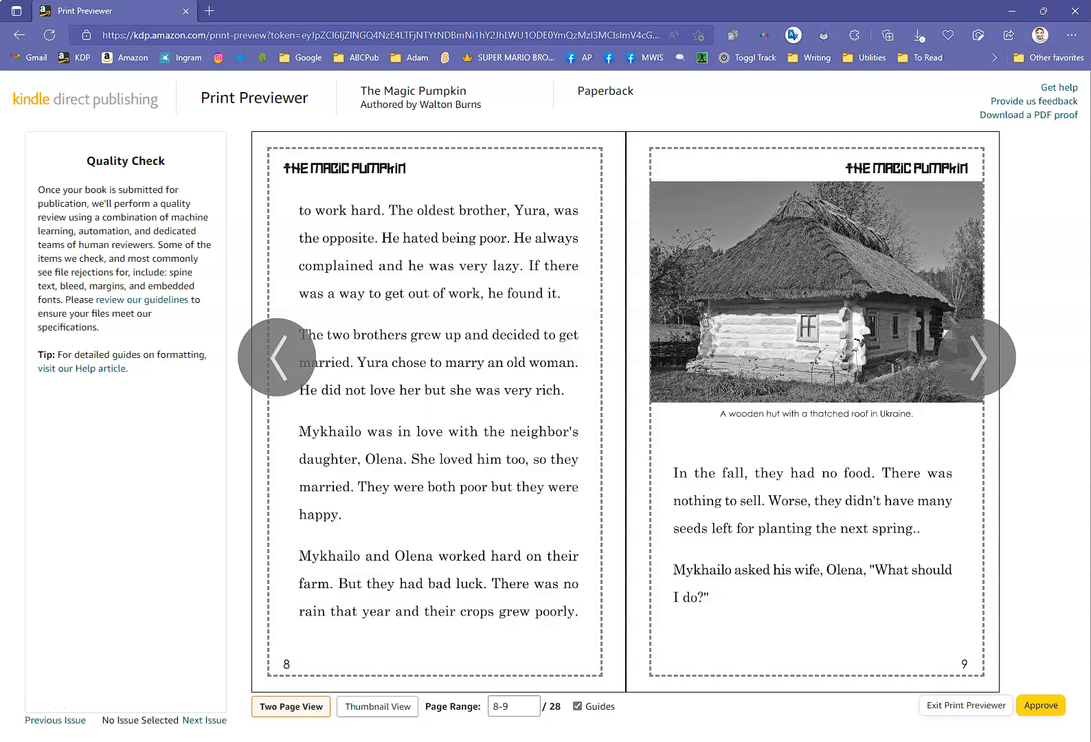
pyautogui.click(976, 357)
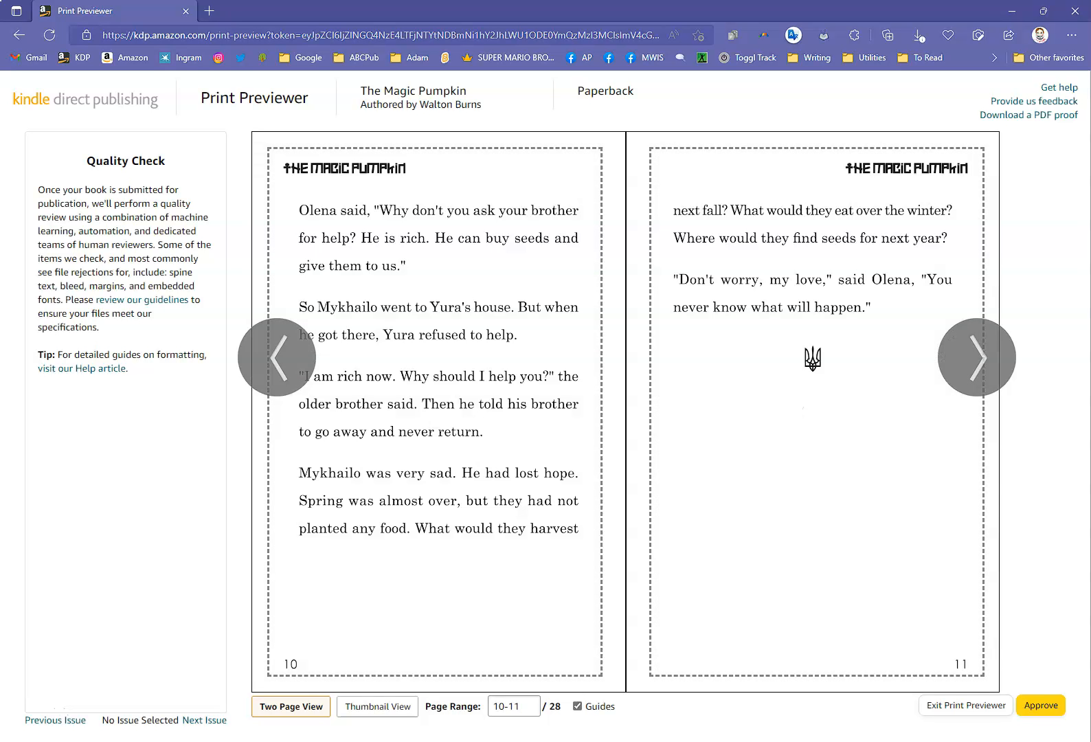
pyautogui.click(976, 357)
pyautogui.click(976, 357)
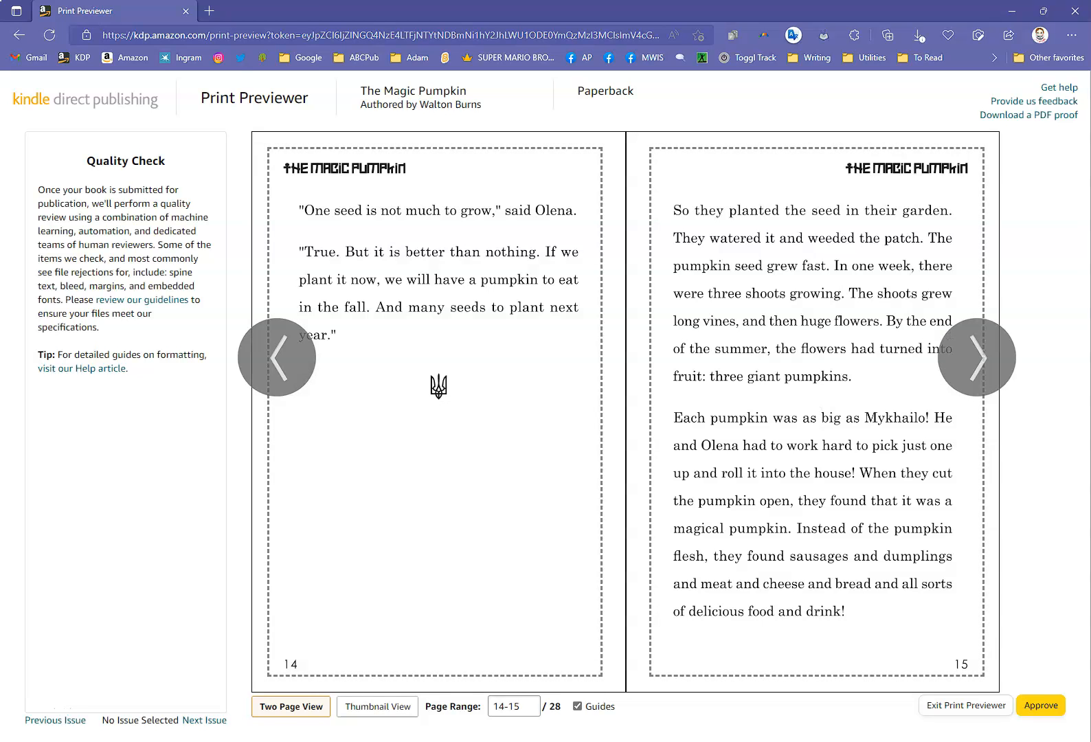
pyautogui.click(976, 357)
pyautogui.click(976, 358)
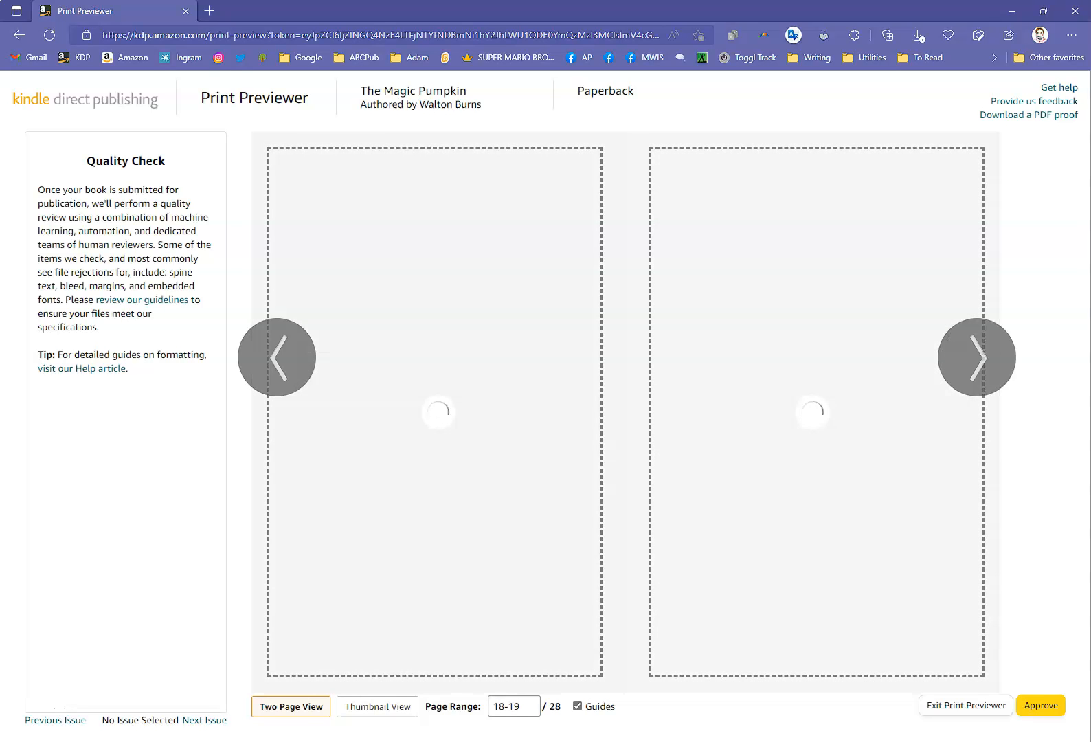
pyautogui.click(976, 357)
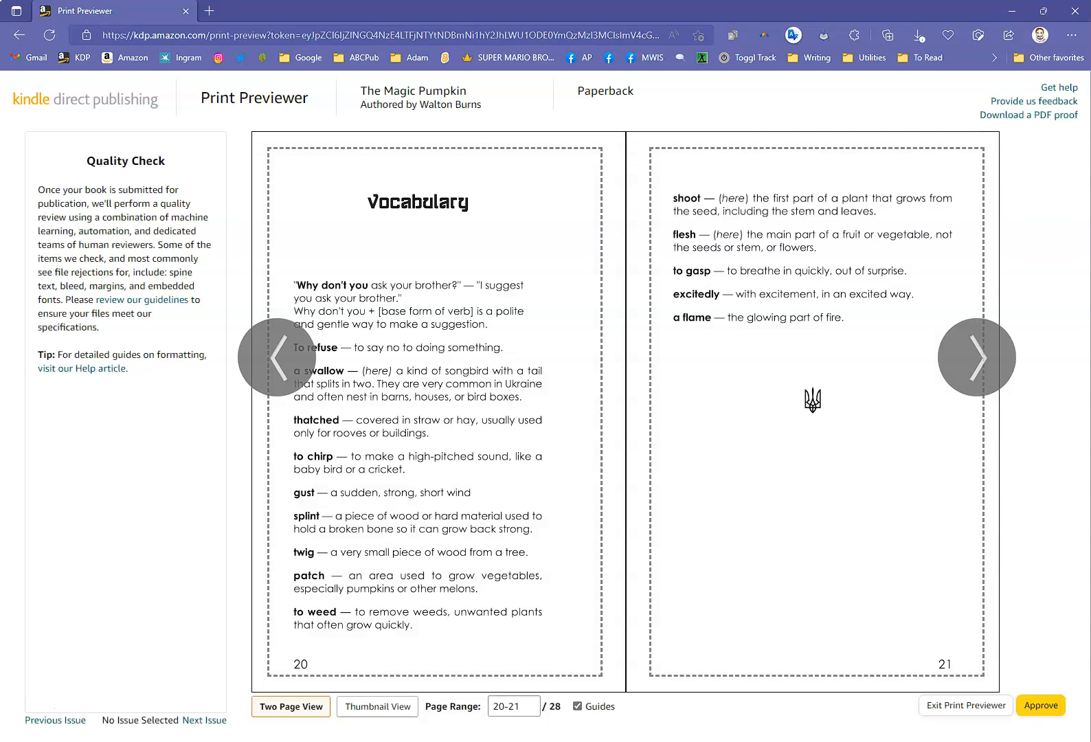
pyautogui.click(976, 357)
pyautogui.click(976, 357)
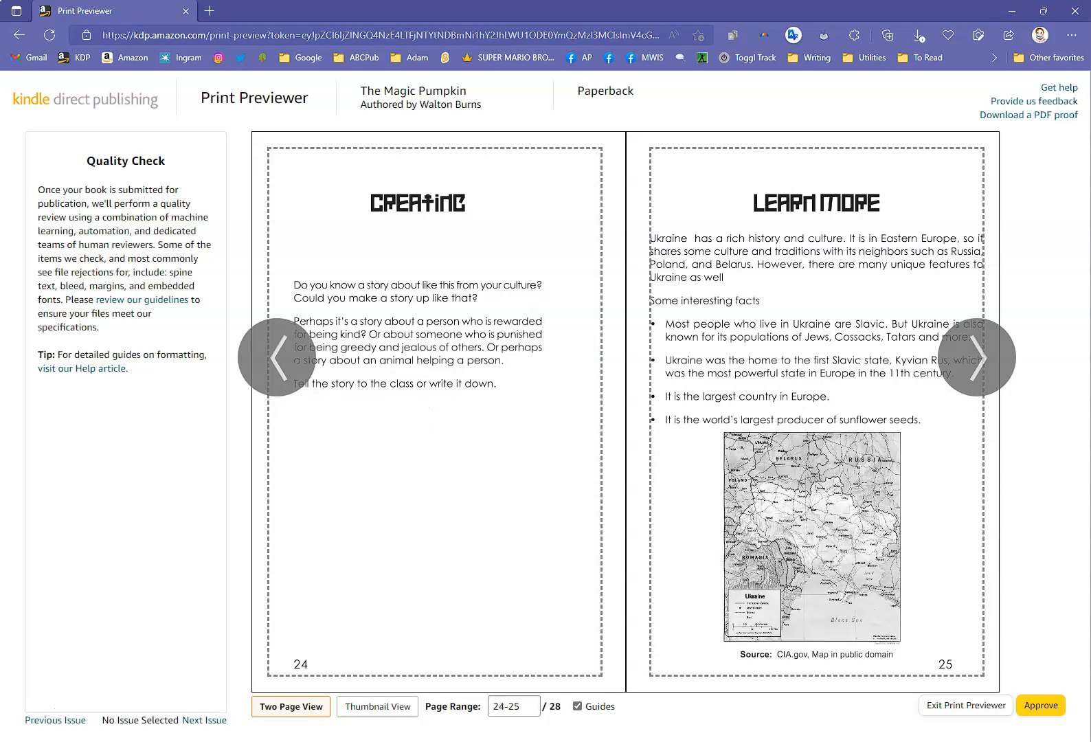
pyautogui.click(976, 357)
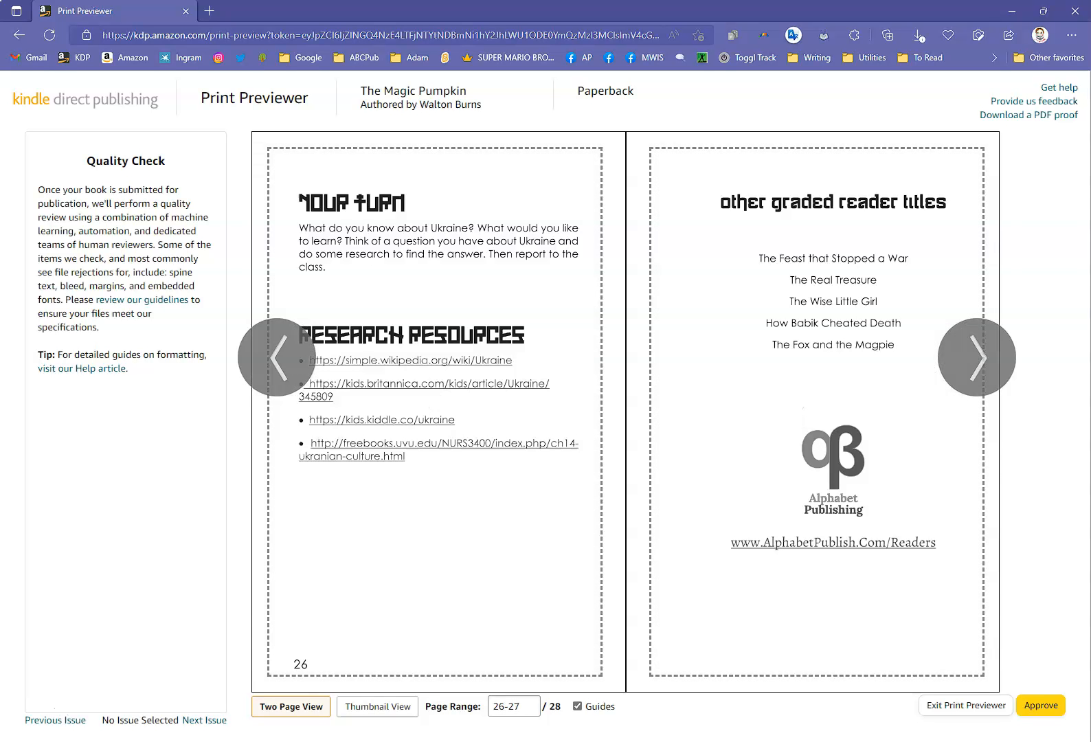
pyautogui.click(976, 357)
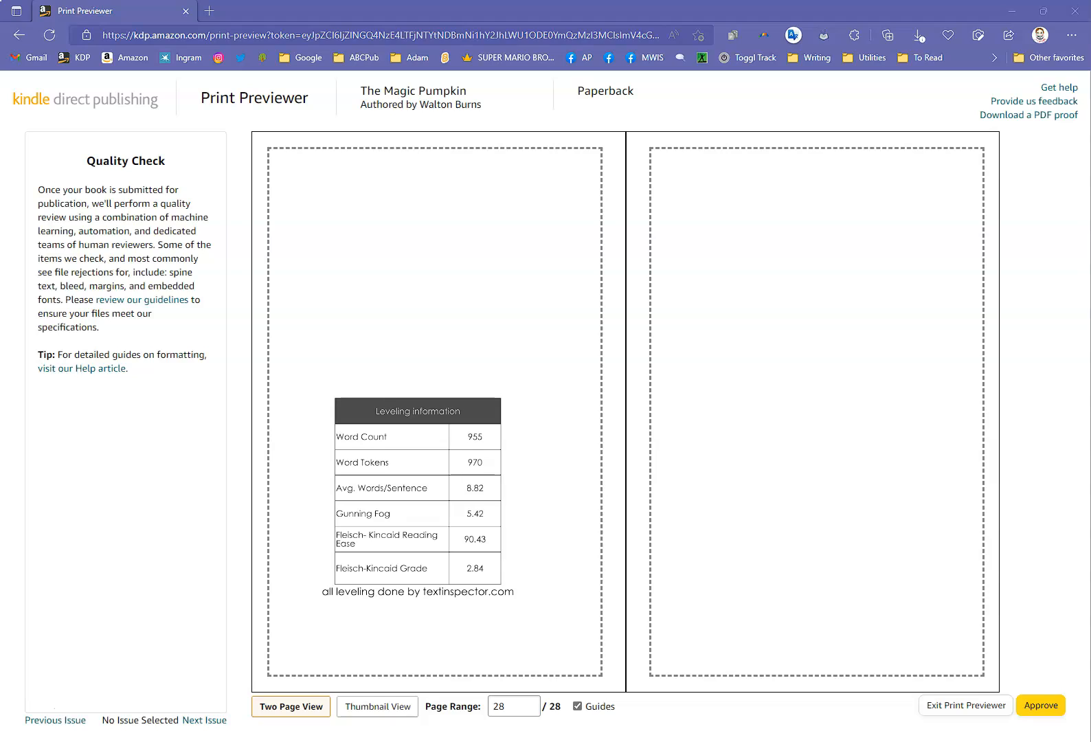
pyautogui.click(1040, 706)
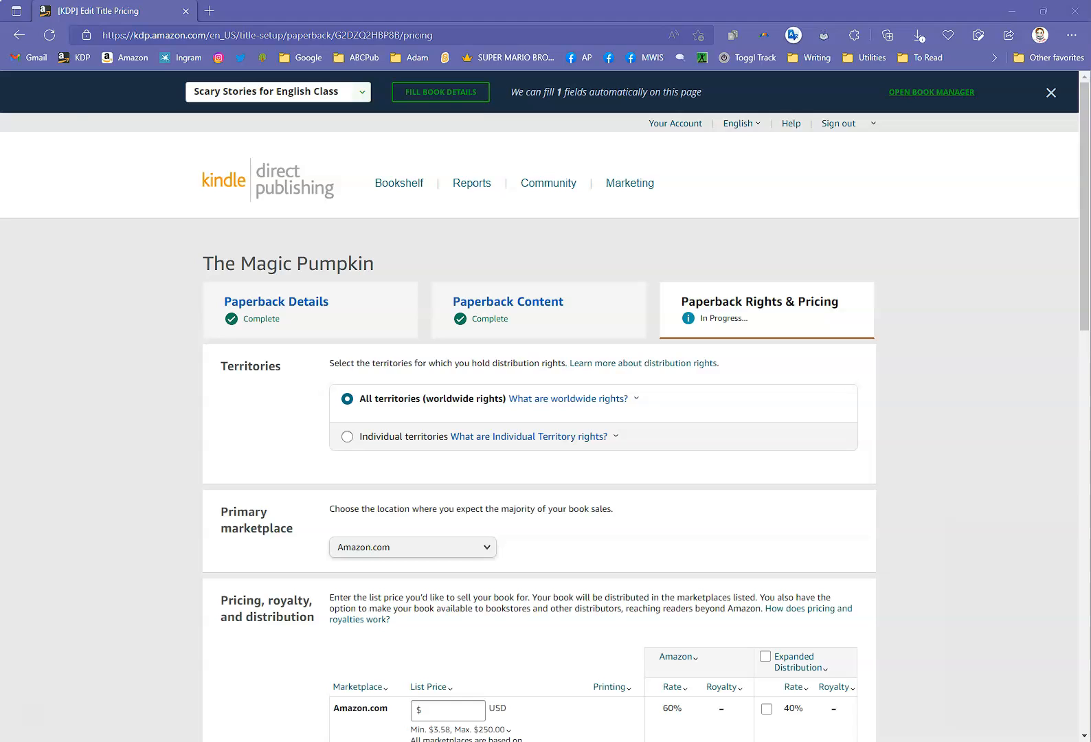
pyautogui.press('XF86AudioRaiseVolume')
pyautogui.press('XF86AudioRaiseVolume')
pyautogui.press('XF86AudioRaiseVolume')
pyautogui.press('XF86AudioRaiseVolume')
pyautogui.press('XF86AudioRaiseVolume')
pyautogui.press('XF86AudioRaiseVolume')
pyautogui.press('XF86AudioRaiseVolume')
pyautogui.press('XF86AudioRaiseVolume')
pyautogui.press('XF86AudioRaiseVolume')
pyautogui.press('XF86AudioRaiseVolume')
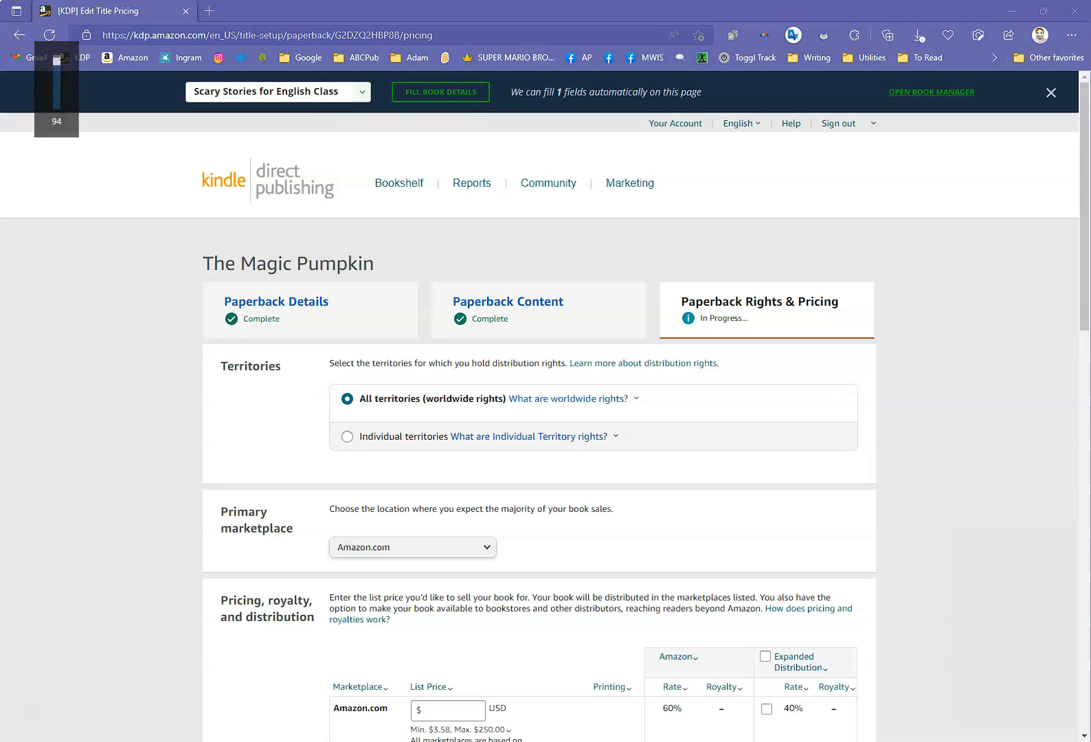
# Try the Individual territories option and switch back to All territories (worldwide rights).
pyautogui.click(347, 437)
pyautogui.scroll(-2, 594, 516)
pyautogui.scroll(2, 593, 516)
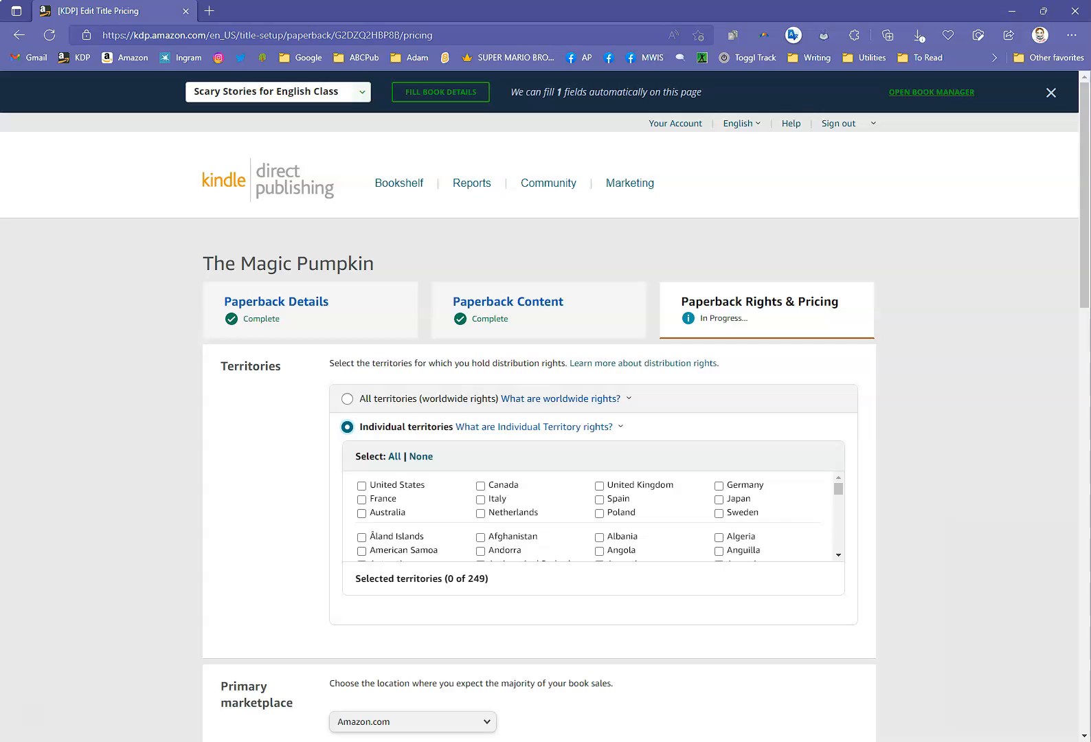
pyautogui.click(347, 399)
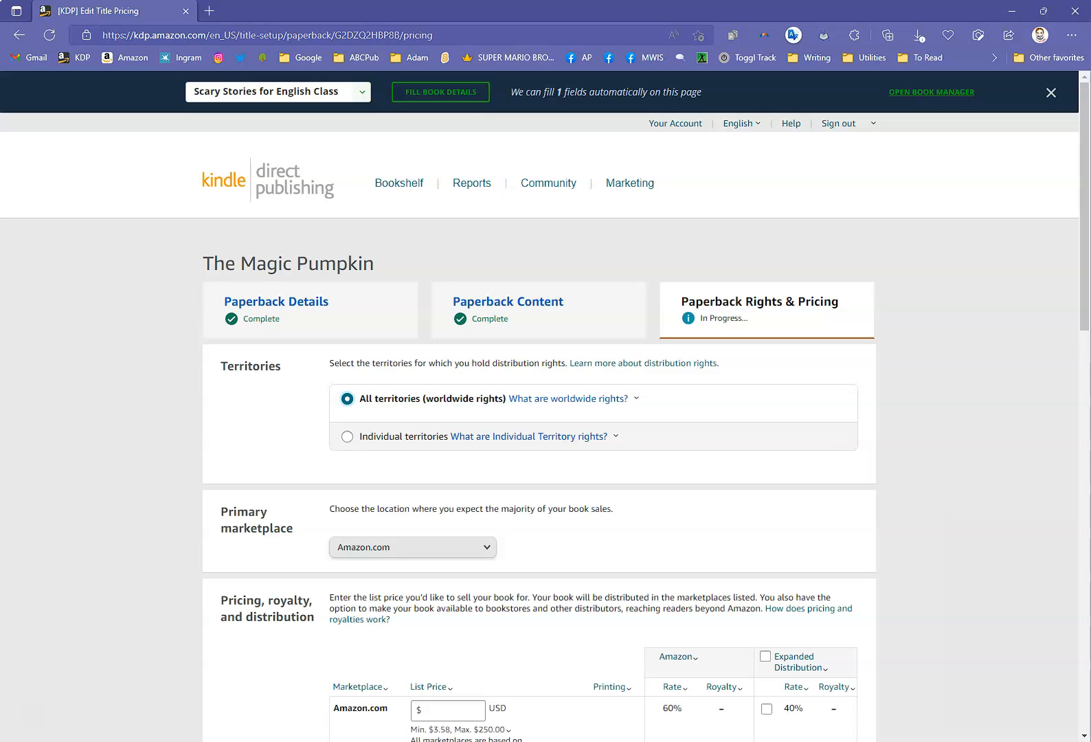
# Look through the primary marketplace choices and select Amazon.com.
pyautogui.click(412, 547)
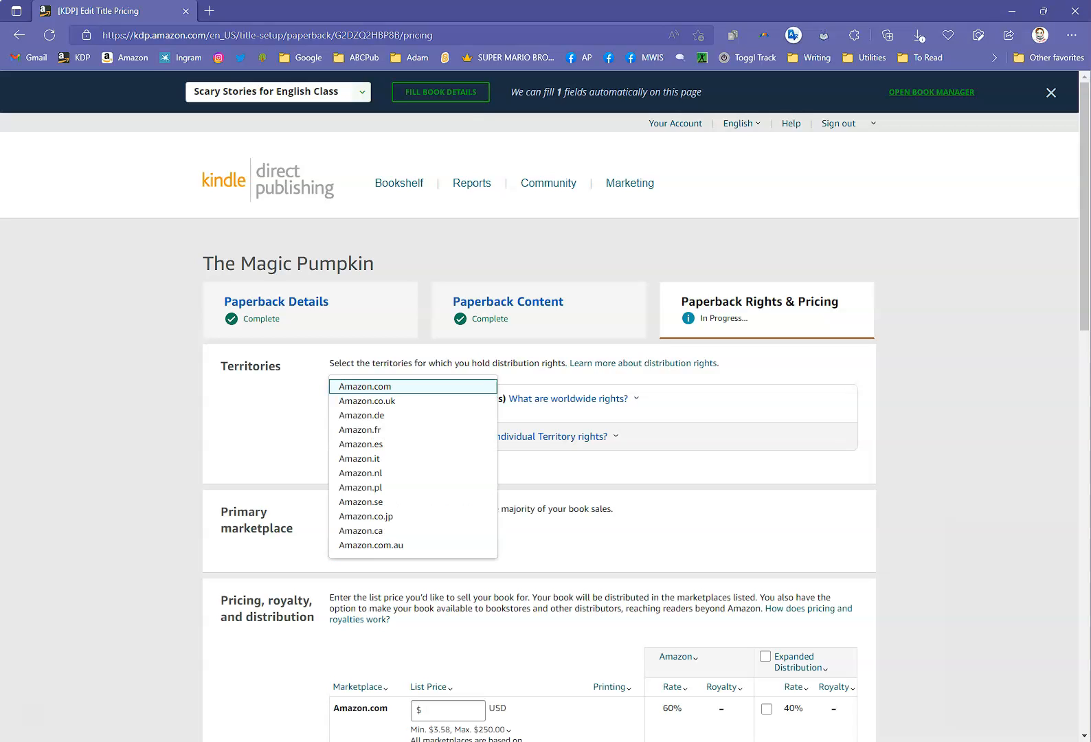
pyautogui.scroll(-3, 412, 501)
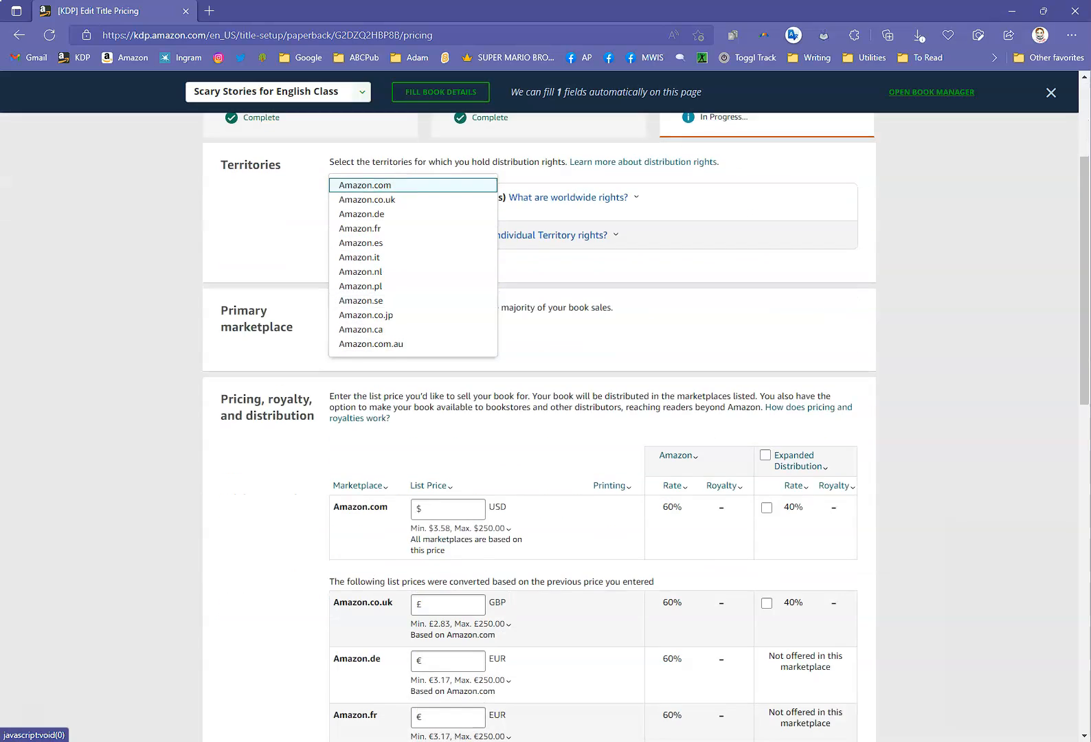
pyautogui.scroll(3, 412, 481)
pyautogui.click(385, 387)
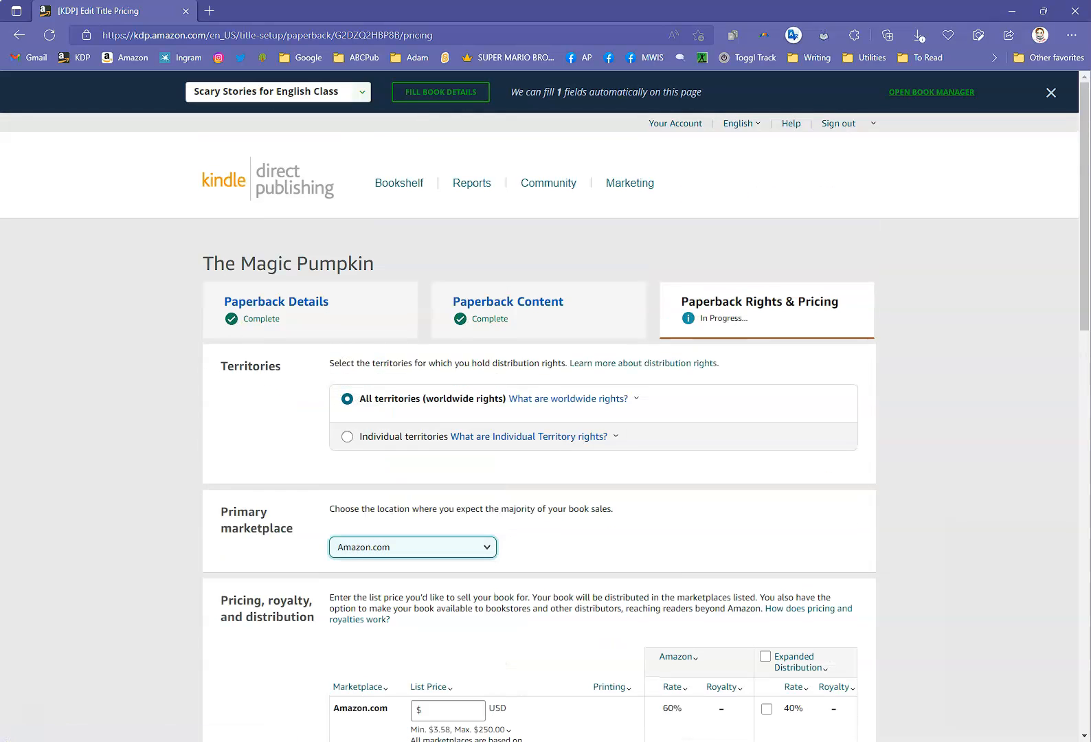
# Enable Expanded Distribution for all offered marketplaces and set the Amazon.com list price to $7.00.
pyautogui.scroll(-7, 543, 426)
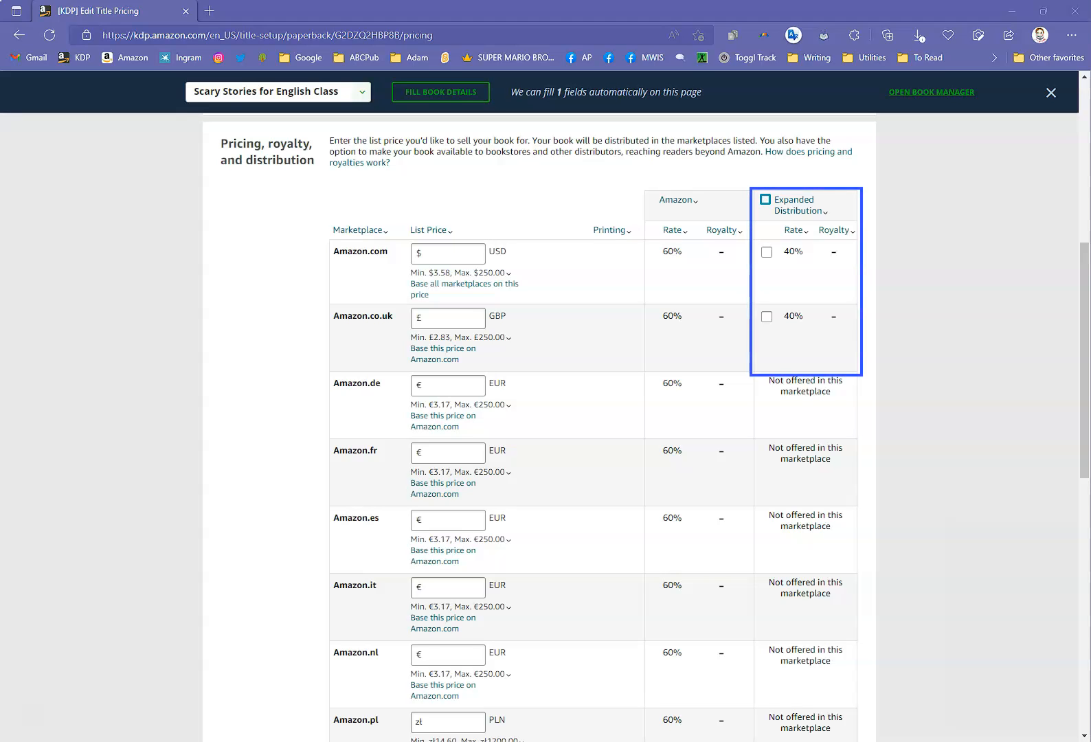
pyautogui.click(765, 199)
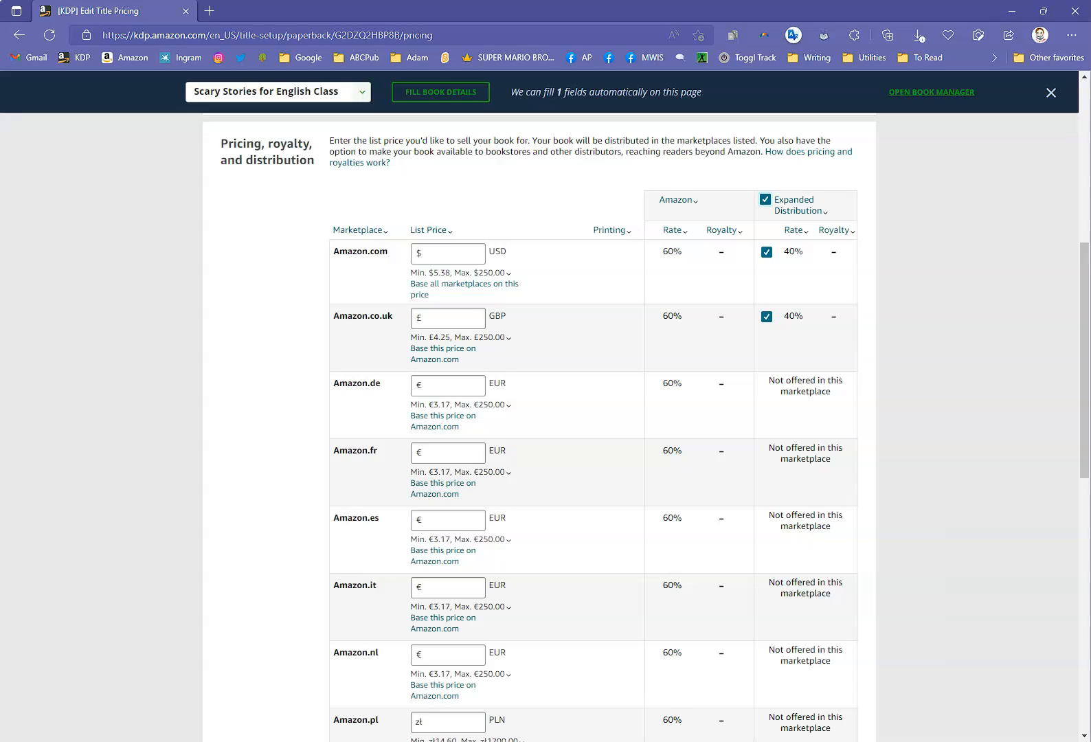
pyautogui.click(479, 253)
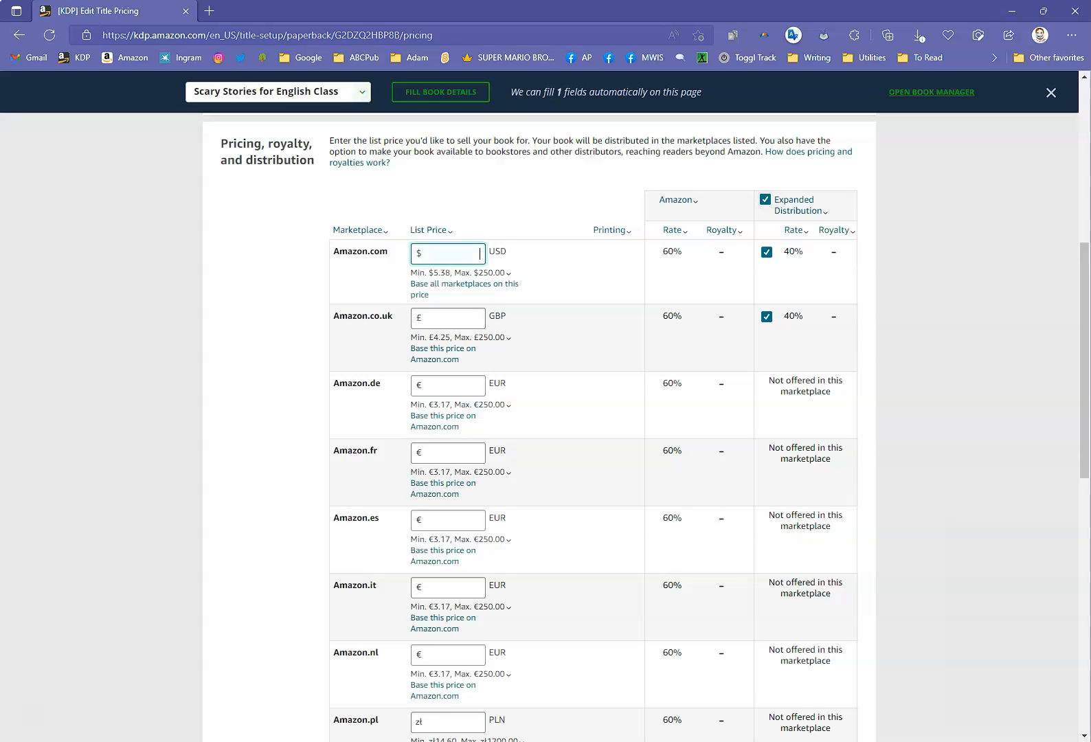
pyautogui.press('Tab')
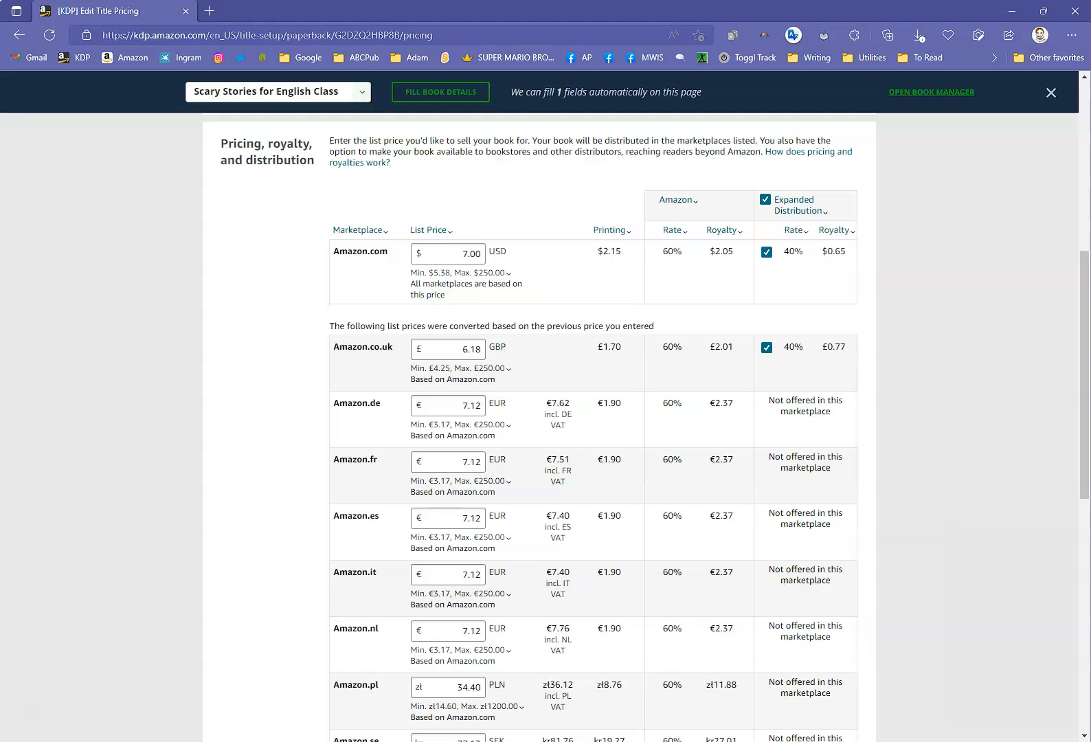
# Set the Amazon.co.uk list price to £7.00.
pyautogui.doubleClick(465, 349)
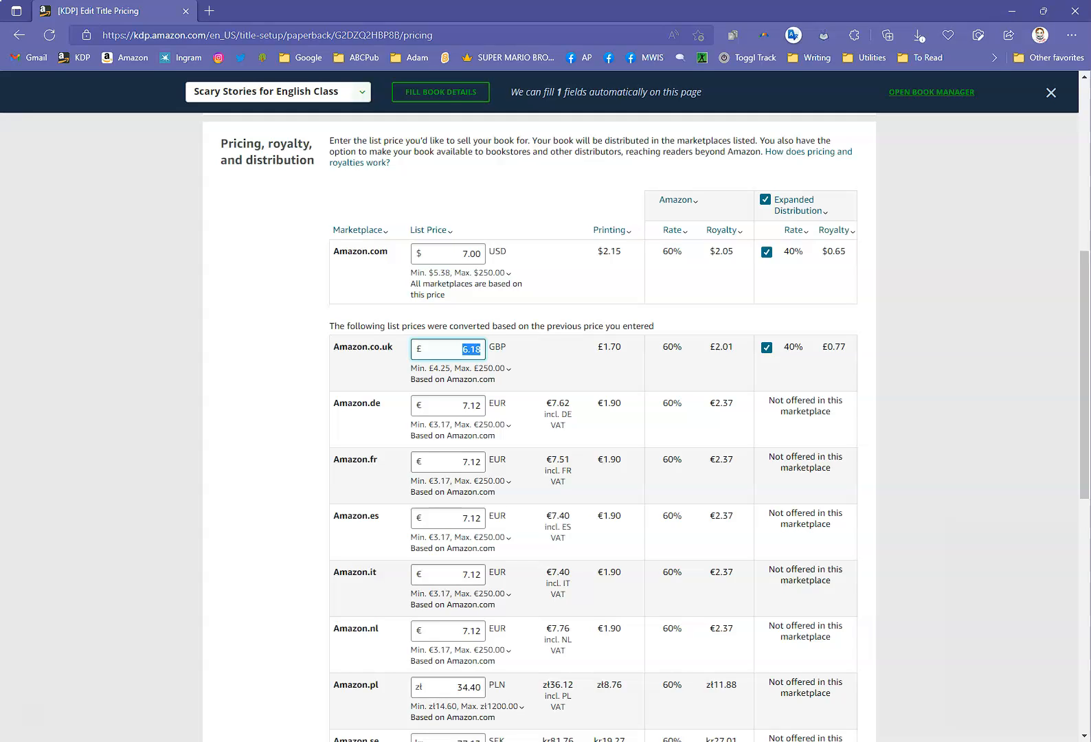
pyautogui.write('7')
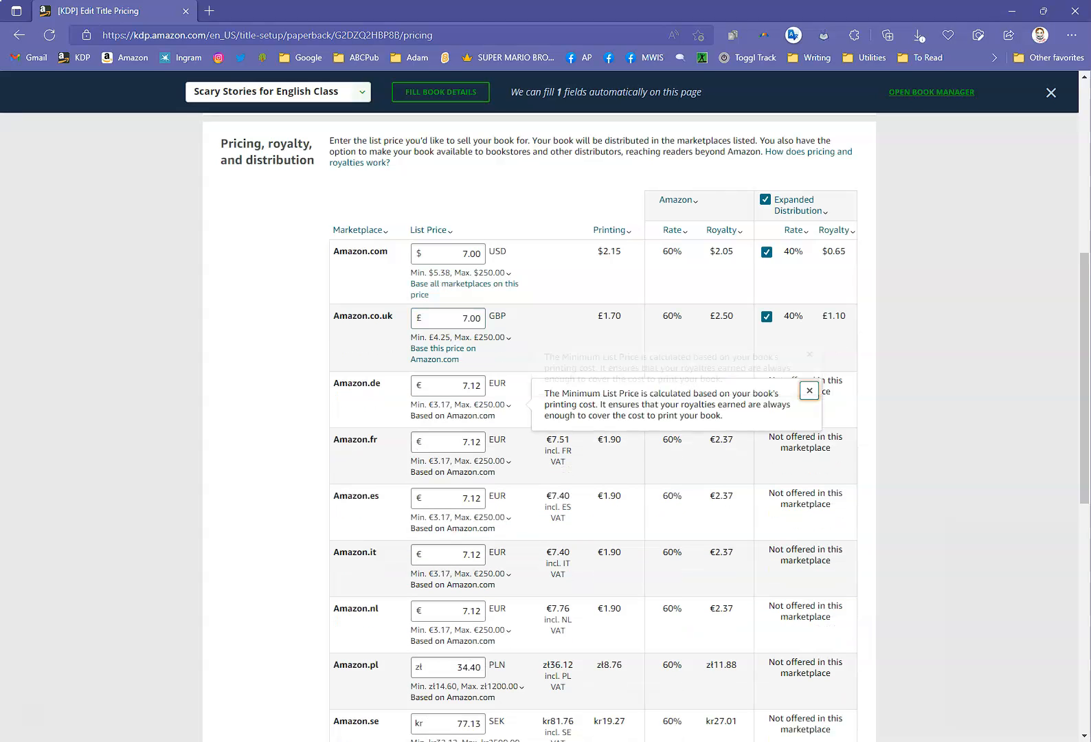
pyautogui.press('Tab')
# Set the Amazon.de and Amazon.fr list prices to €8.00 each.
pyautogui.click(461, 406)
pyautogui.click(462, 386)
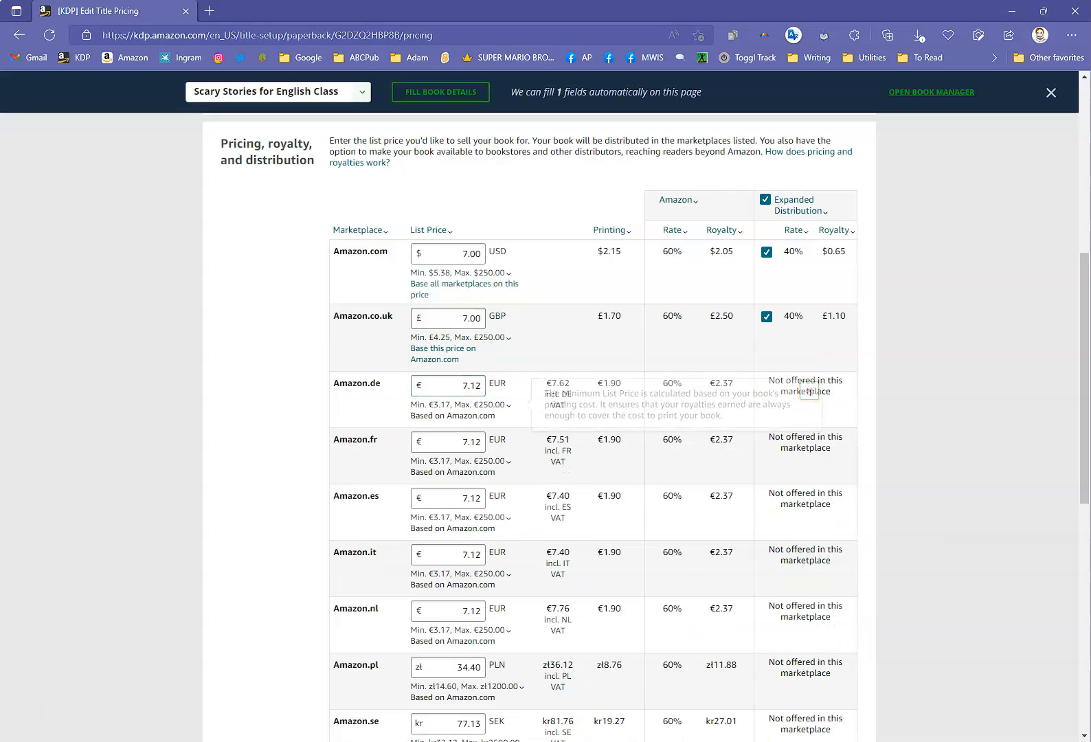
pyautogui.click(462, 386)
pyautogui.doubleClick(462, 386)
pyautogui.write('8')
pyautogui.doubleClick(462, 442)
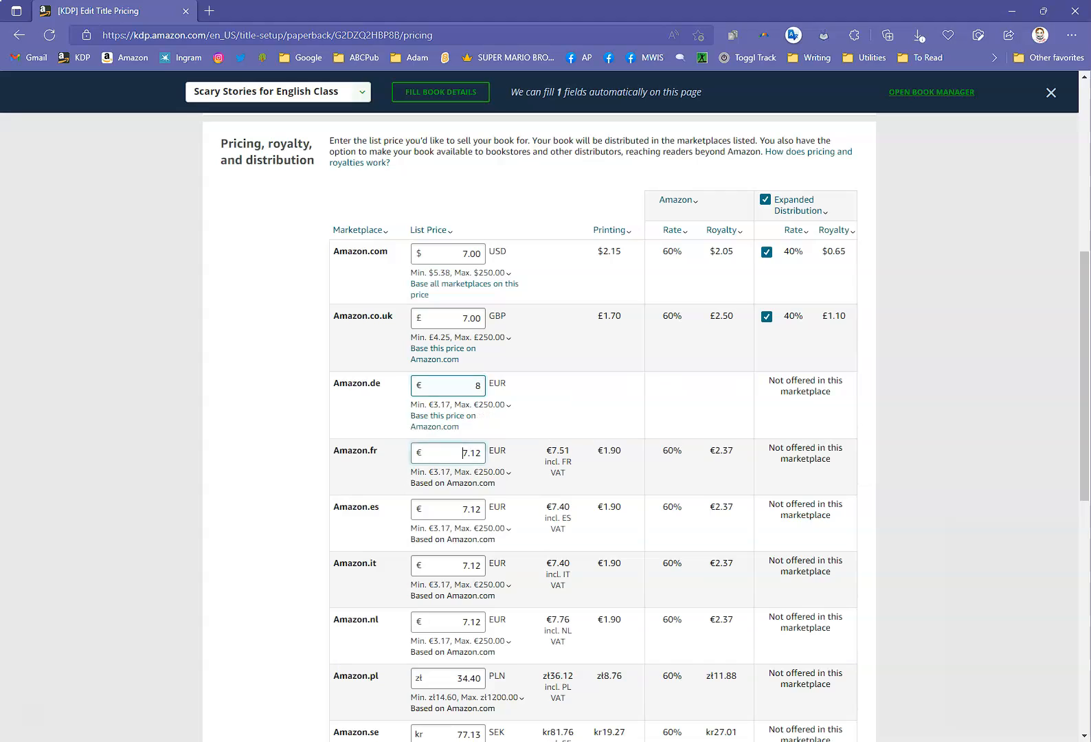
pyautogui.doubleClick(468, 453)
pyautogui.write('8')
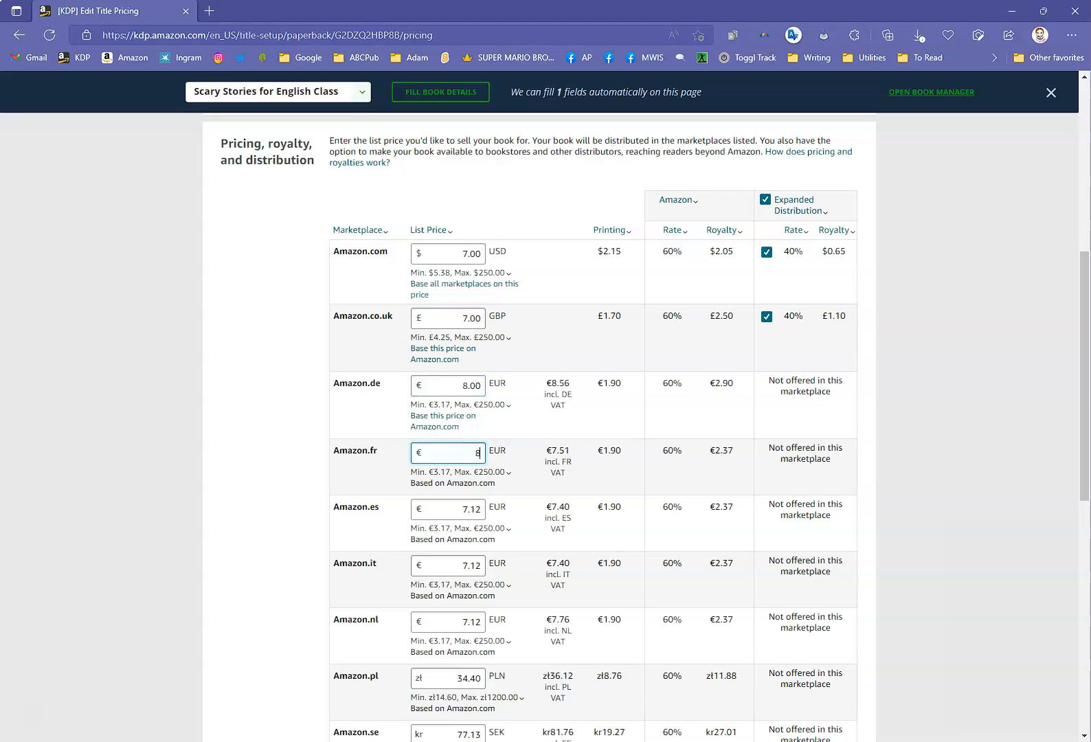
# Set the Amazon.es, Amazon.it and Amazon.nl list prices to €8.00 each.
pyautogui.doubleClick(467, 515)
pyautogui.write('8')
pyautogui.scroll(-2, 468, 515)
pyautogui.doubleClick(467, 484)
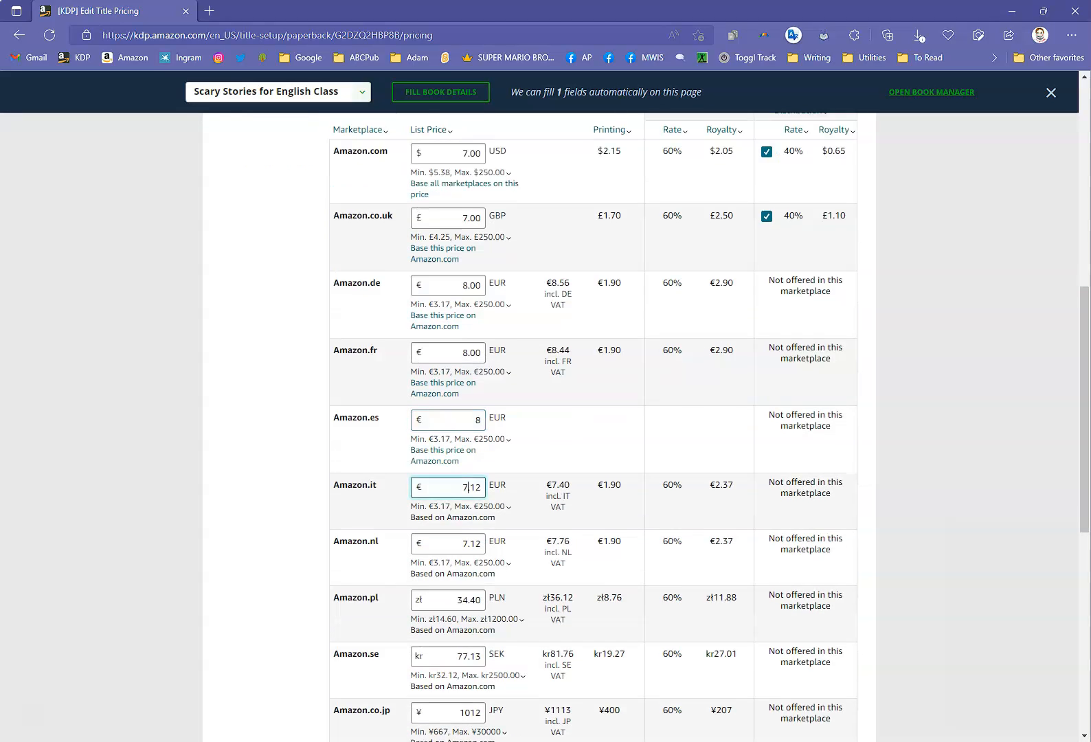
pyautogui.write('8')
pyautogui.scroll(-2, 467, 484)
pyautogui.scroll(-1, 477, 361)
pyautogui.doubleClick(478, 353)
pyautogui.write('8')
# Set the Amazon.pl list price to zł45.00 and the Amazon.se list price to kr80.00.
pyautogui.doubleClick(469, 420)
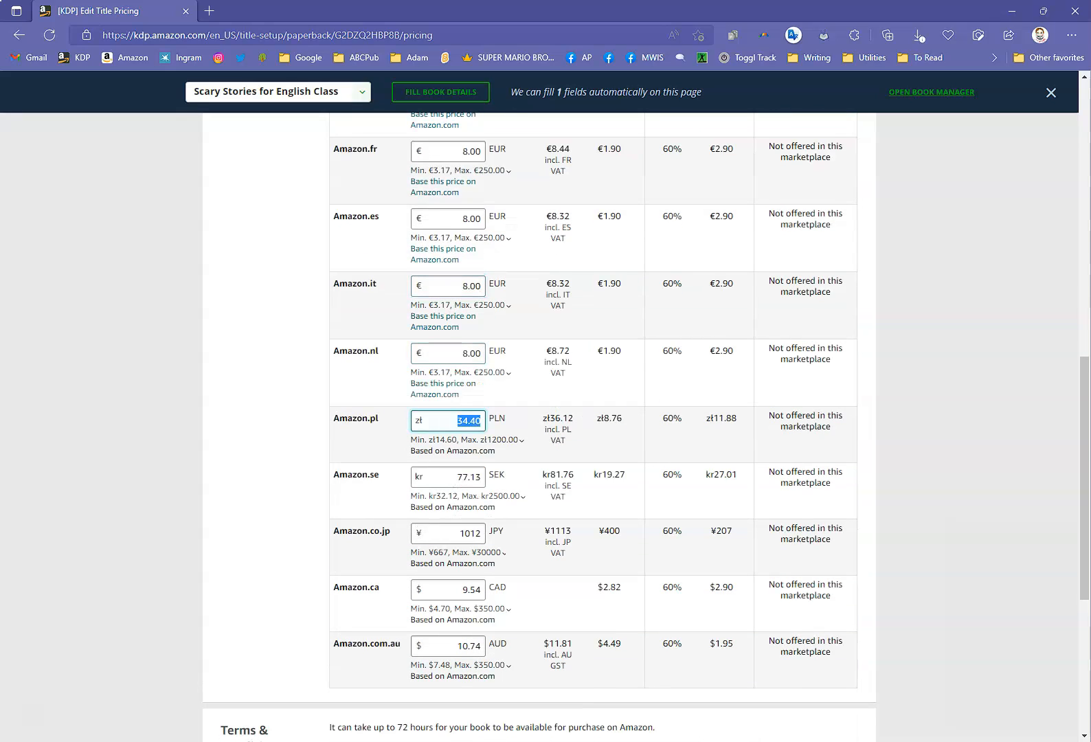
pyautogui.write('45')
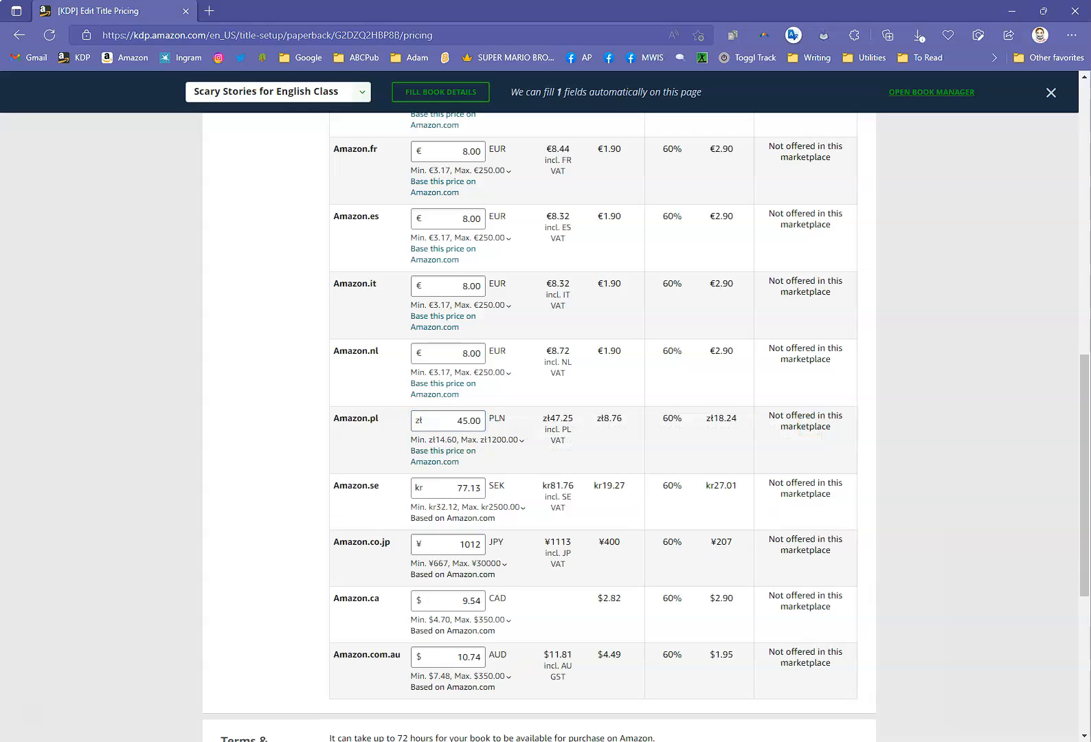
pyautogui.doubleClick(469, 487)
pyautogui.write('80')
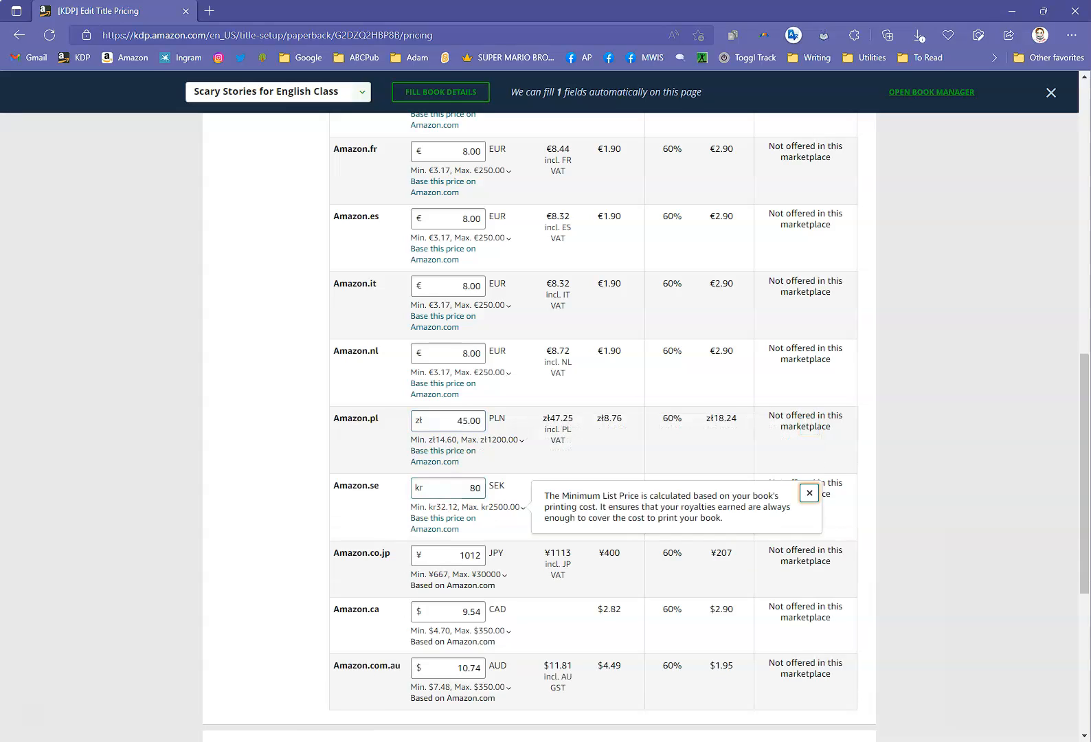
# Set the Amazon.co.jp list price to ¥1000 and the Amazon.ca list price to $10.00 CAD.
pyautogui.doubleClick(469, 555)
pyautogui.write('100')
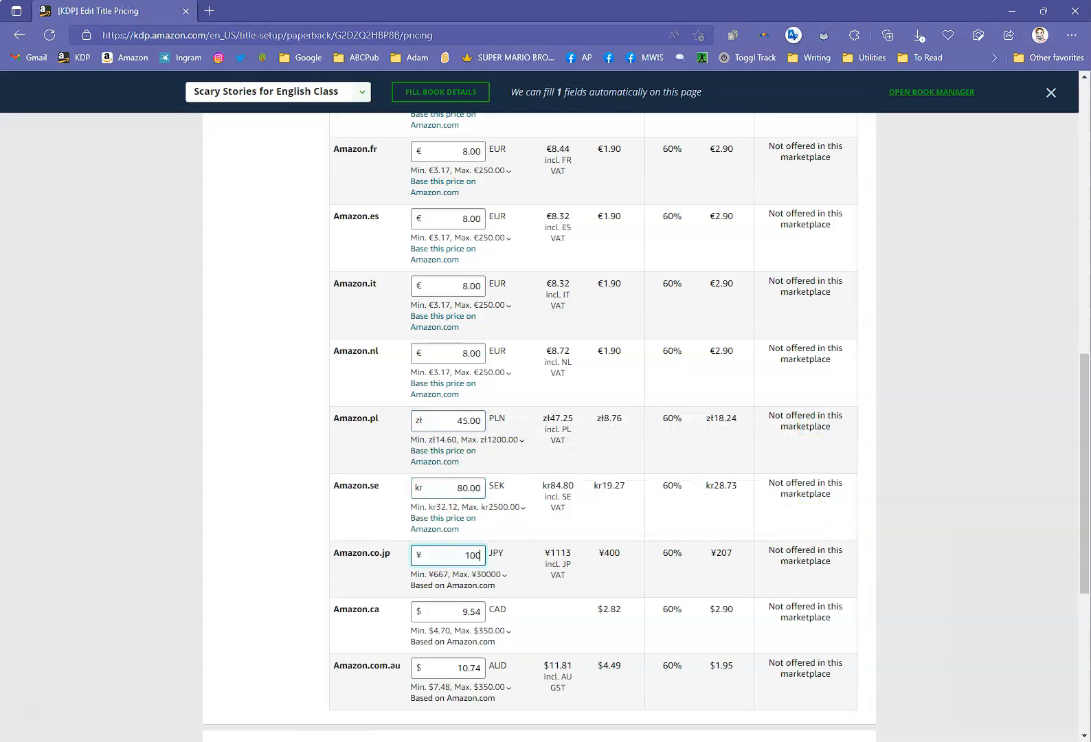
pyautogui.click(464, 625)
pyautogui.doubleClick(469, 625)
pyautogui.write('10')
pyautogui.click(475, 555)
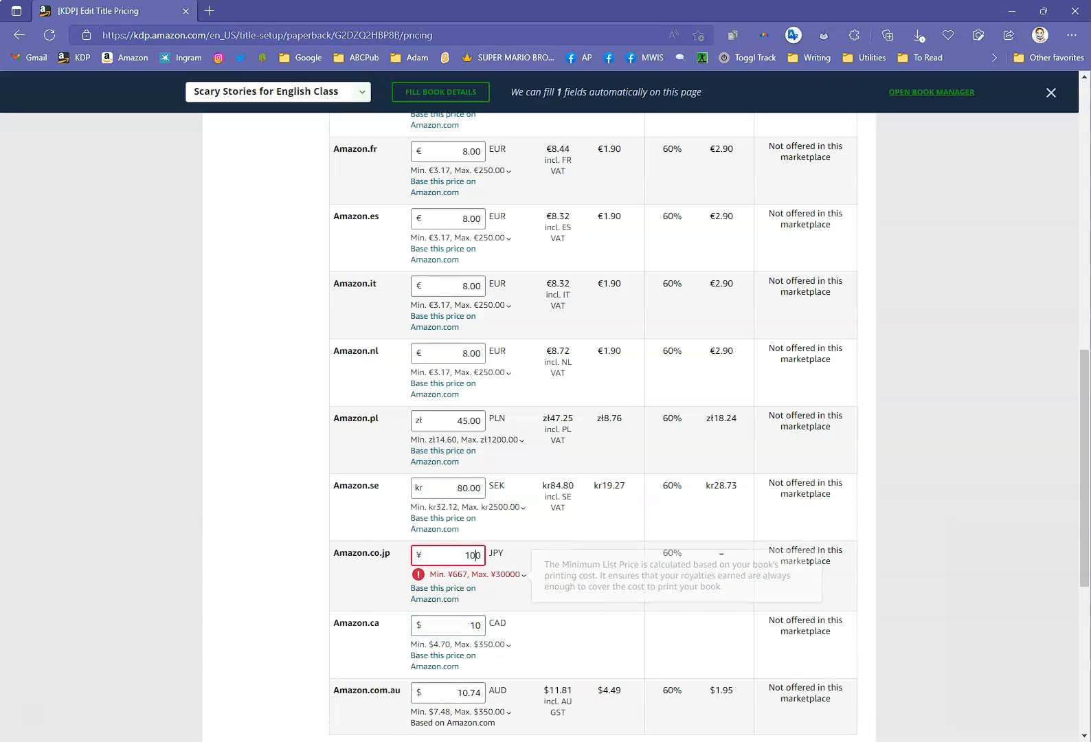
pyautogui.write('0')
# Set the Amazon.com.au list price to $11.00 AUD.
pyautogui.doubleClick(469, 690)
pyautogui.write('11')
pyautogui.press('Tab')
# Request a printed proof copy through the Amazon.com marketplace, continuing without saving the pricing page's changes, and confirm the request.
pyautogui.scroll(6, 539, 426)
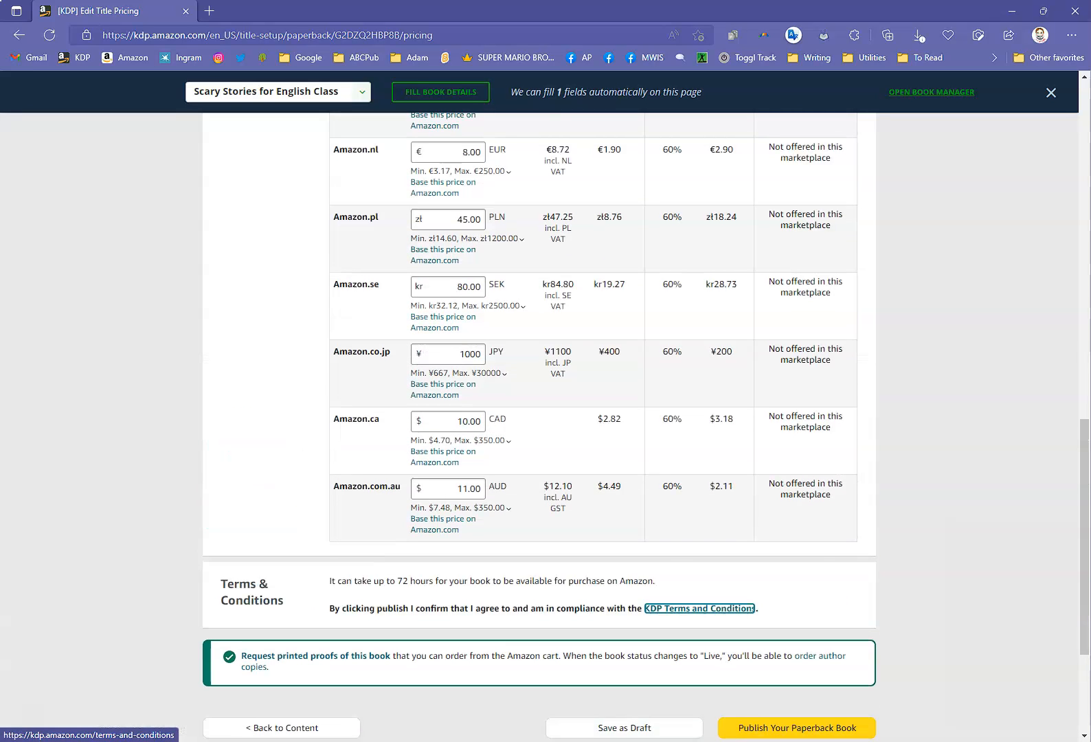
pyautogui.scroll(2, 538, 426)
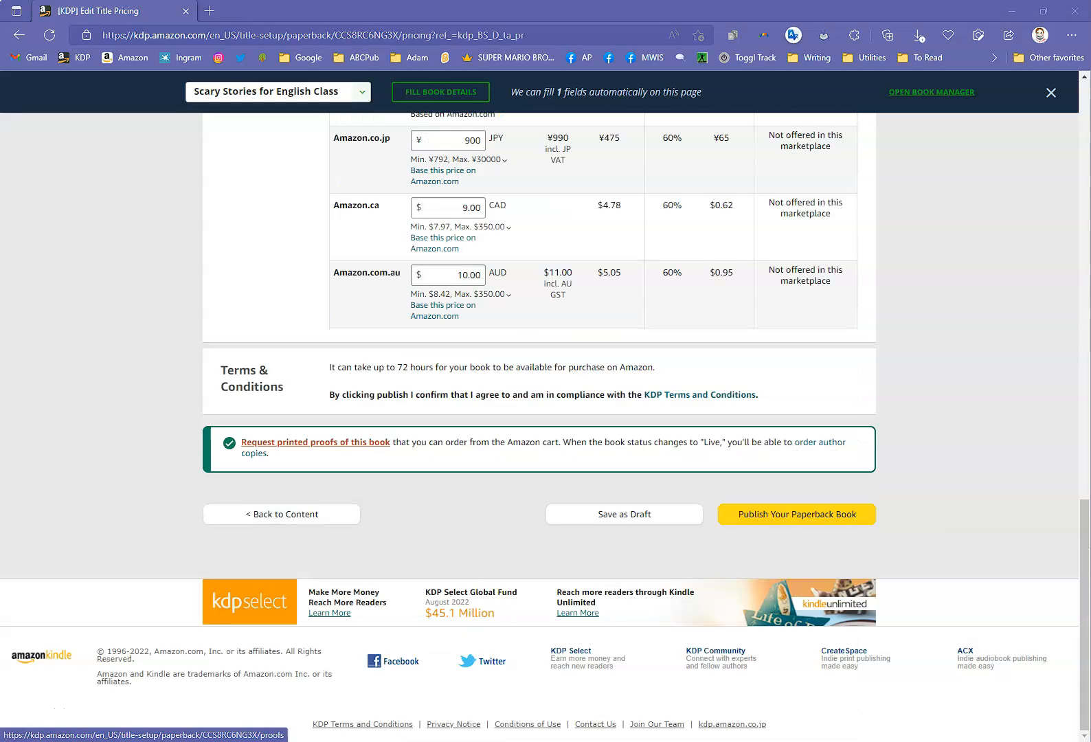
pyautogui.click(315, 441)
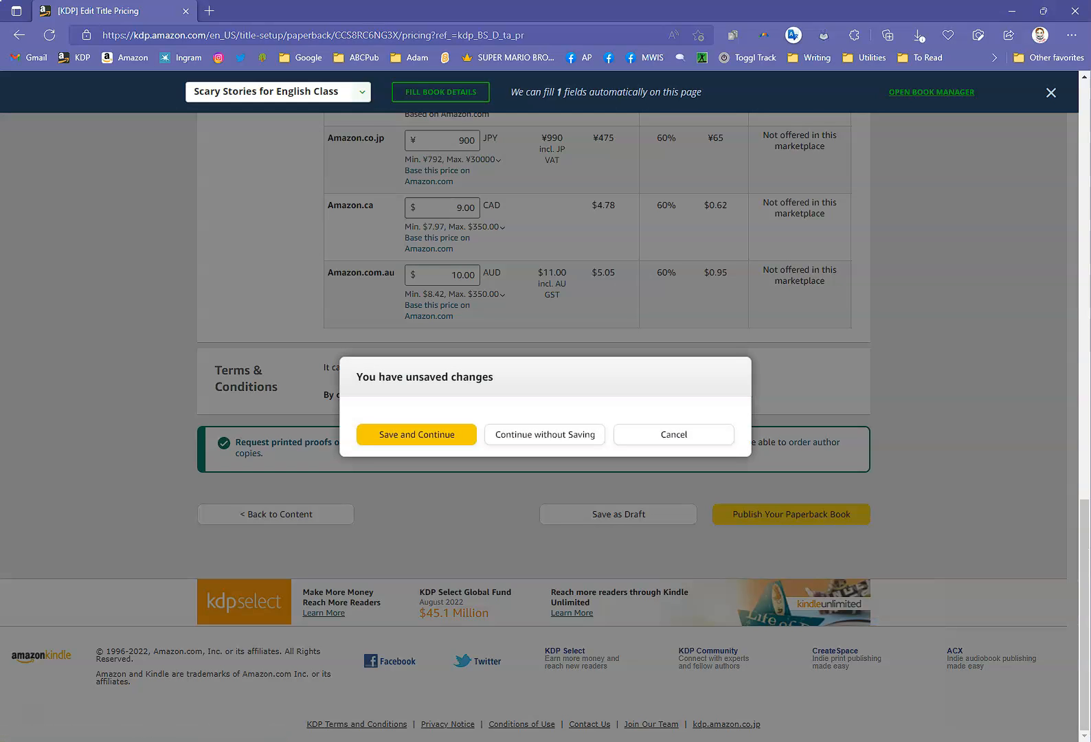
pyautogui.click(544, 434)
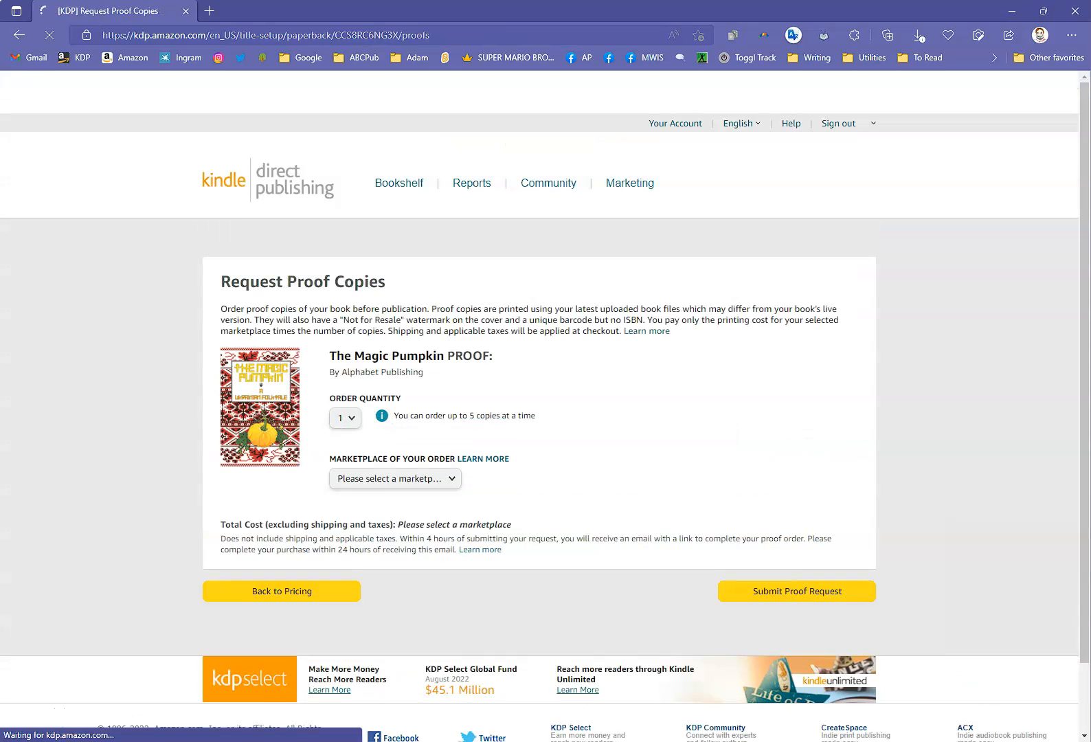
pyautogui.click(395, 478)
pyautogui.click(377, 494)
pyautogui.click(797, 590)
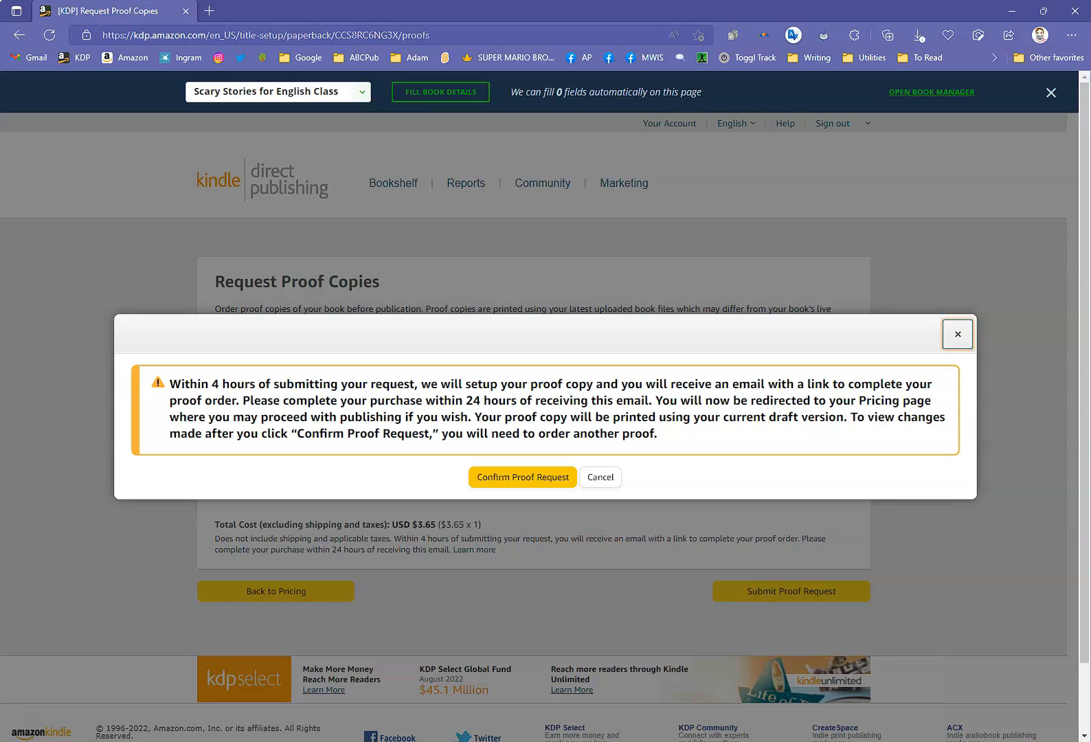
pyautogui.click(523, 477)
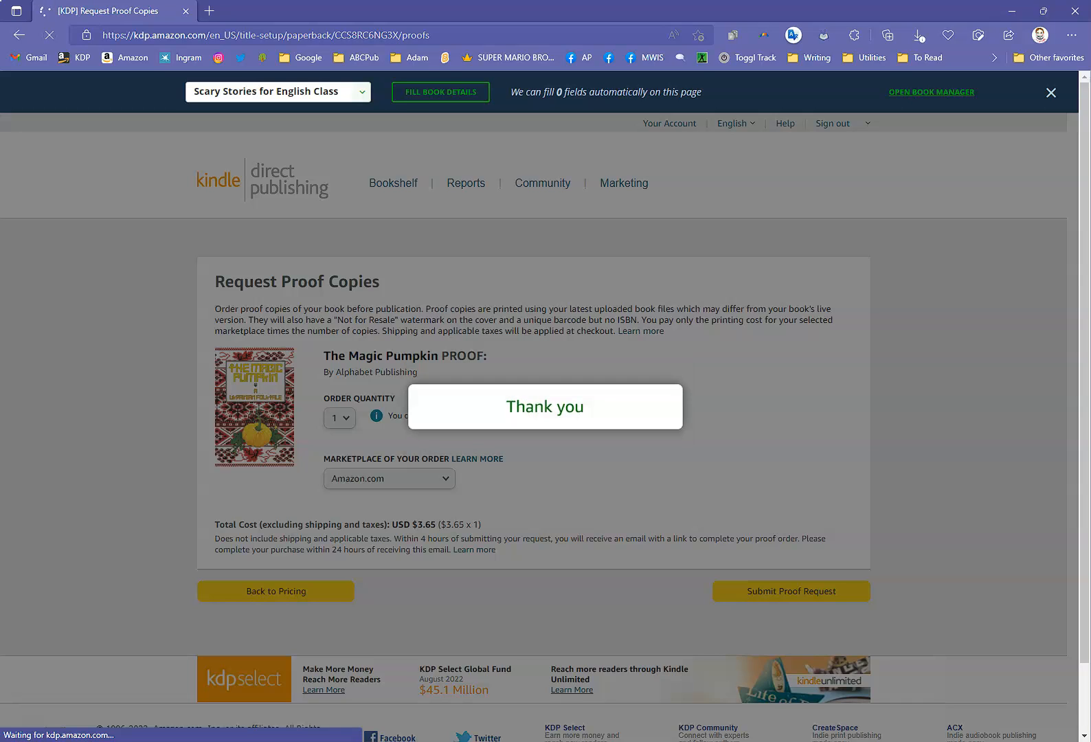
# Publish the paperback from the end of its pricing page.
pyautogui.scroll(-18, 539, 426)
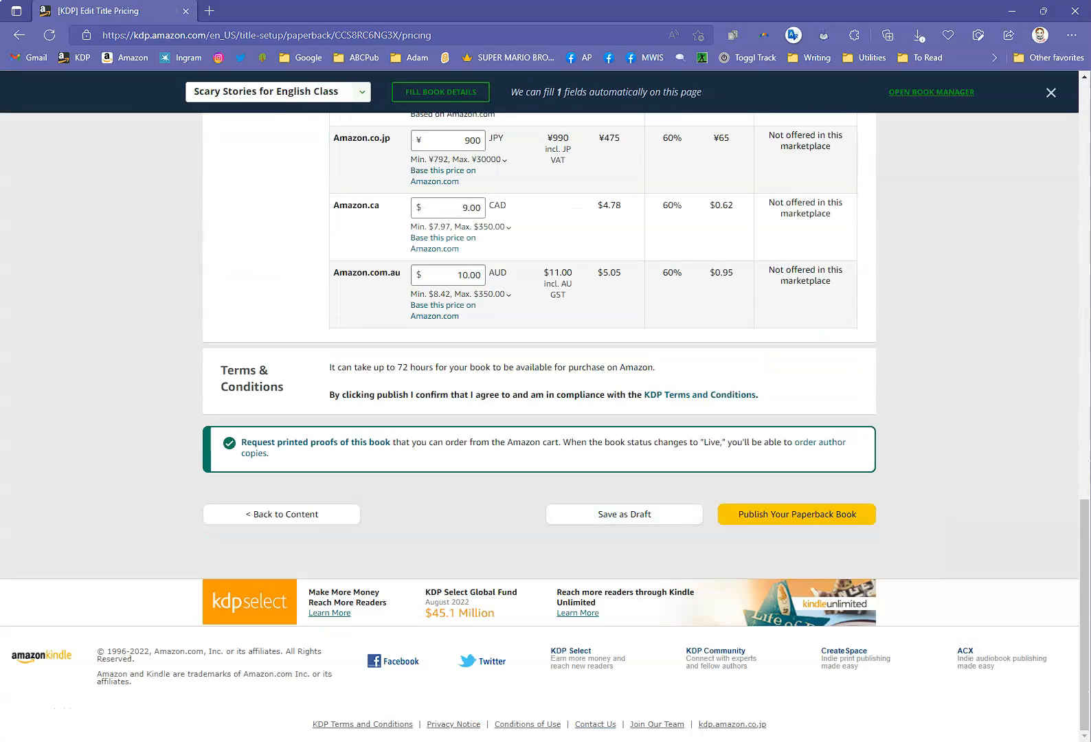
pyautogui.click(797, 514)
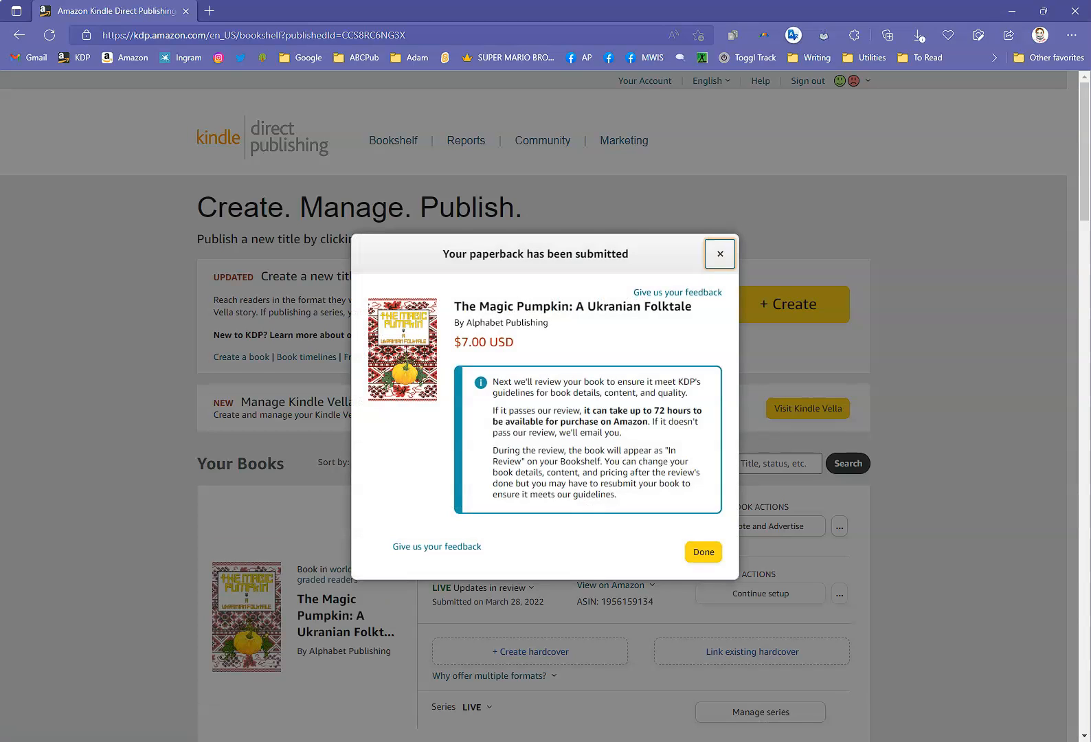
# Switch to Outlook, read the Kindle Direct Publishing emails, and view The Magic Pumpkin's Amazon product page from the availability notice.
pyautogui.hotkey('alt', 'Tab')
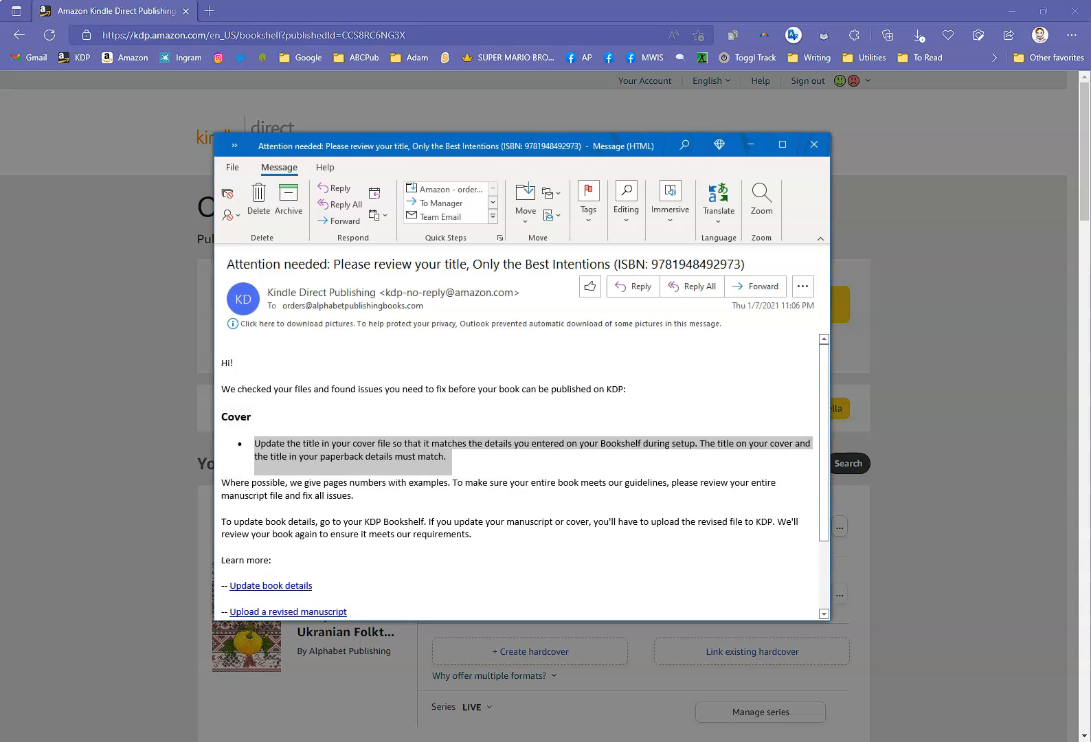
pyautogui.scroll(-3, 522, 474)
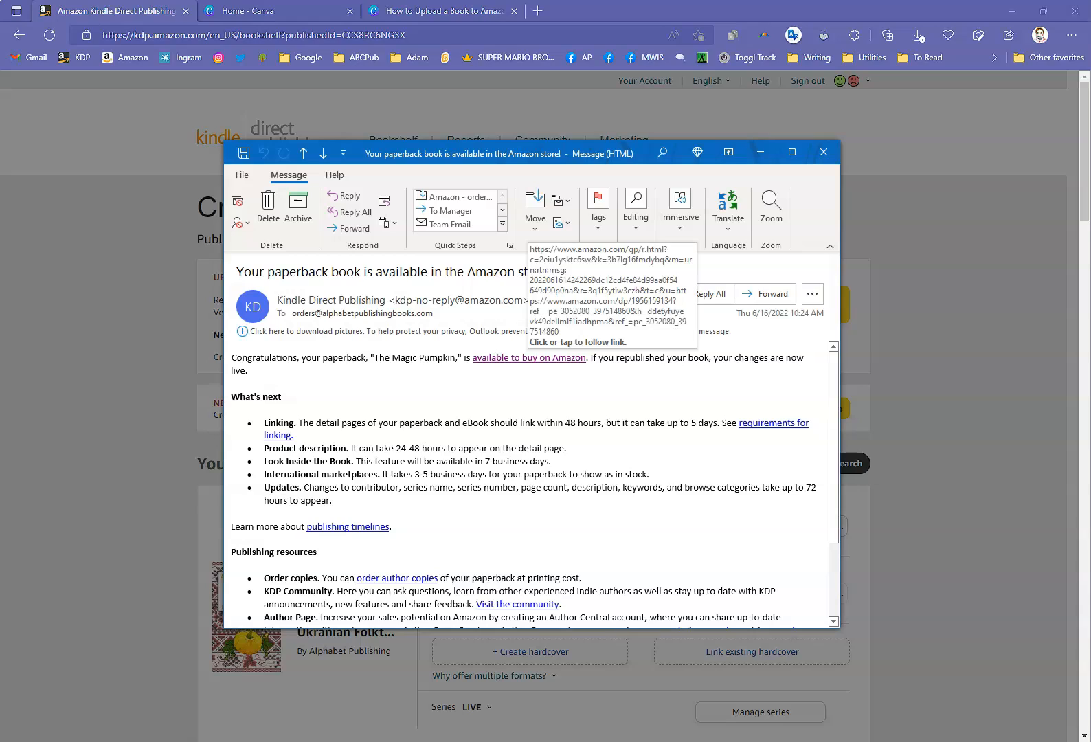
pyautogui.click(529, 357)
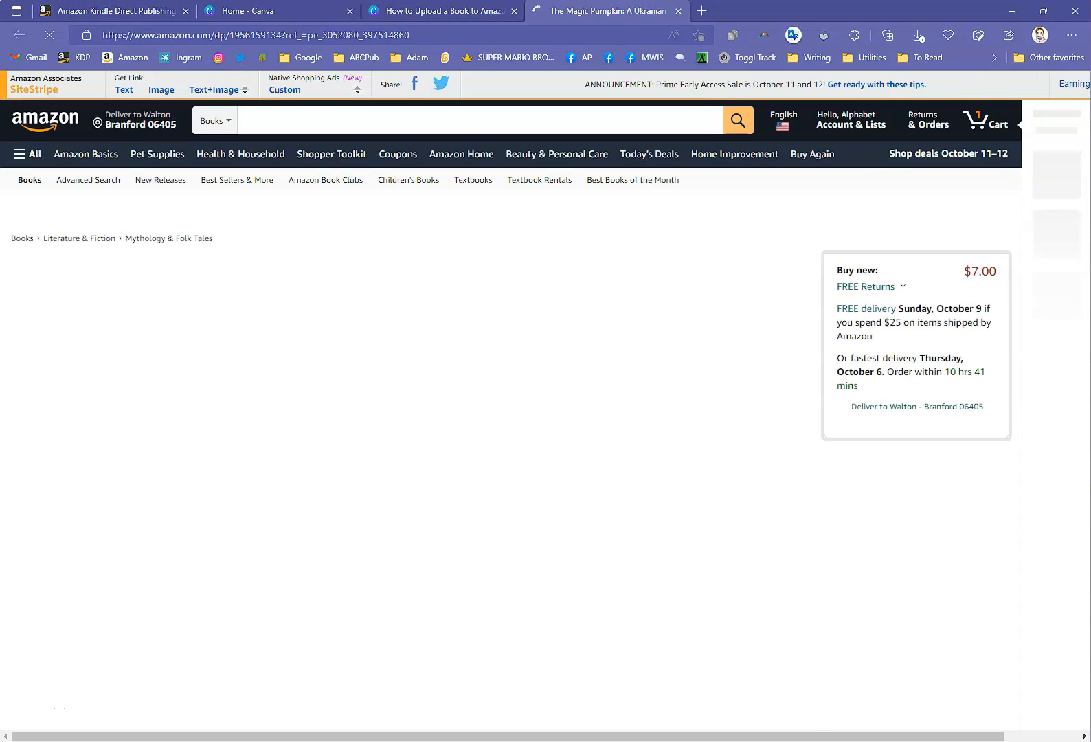
pyautogui.scroll(-2, 505, 412)
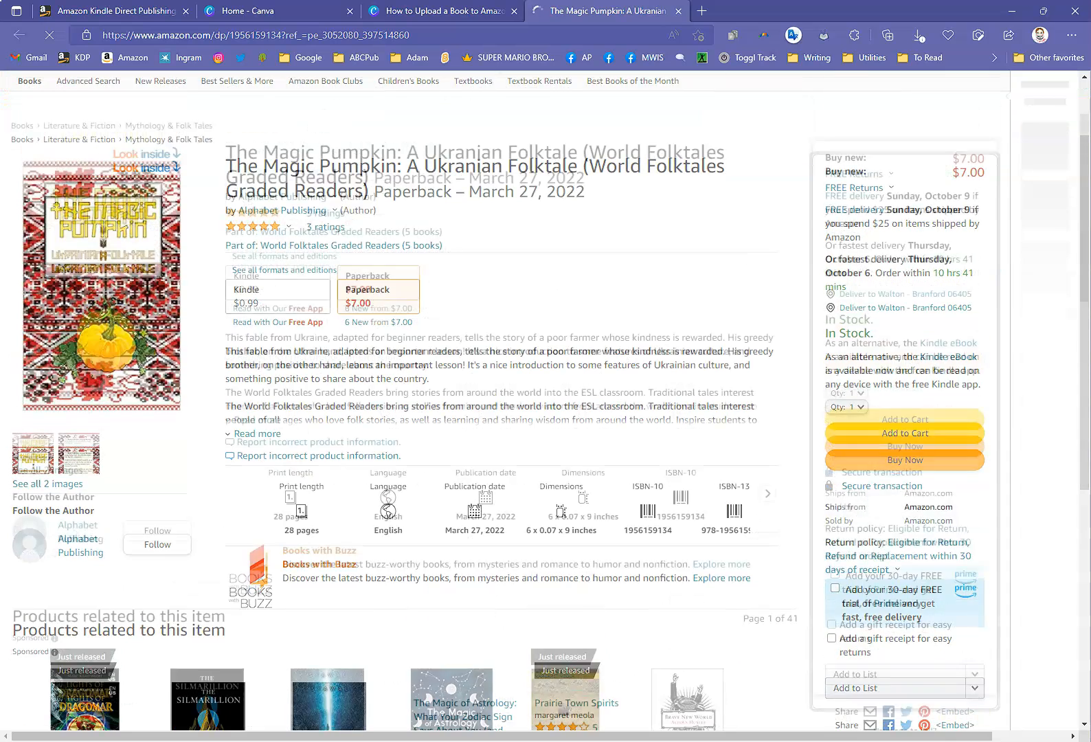